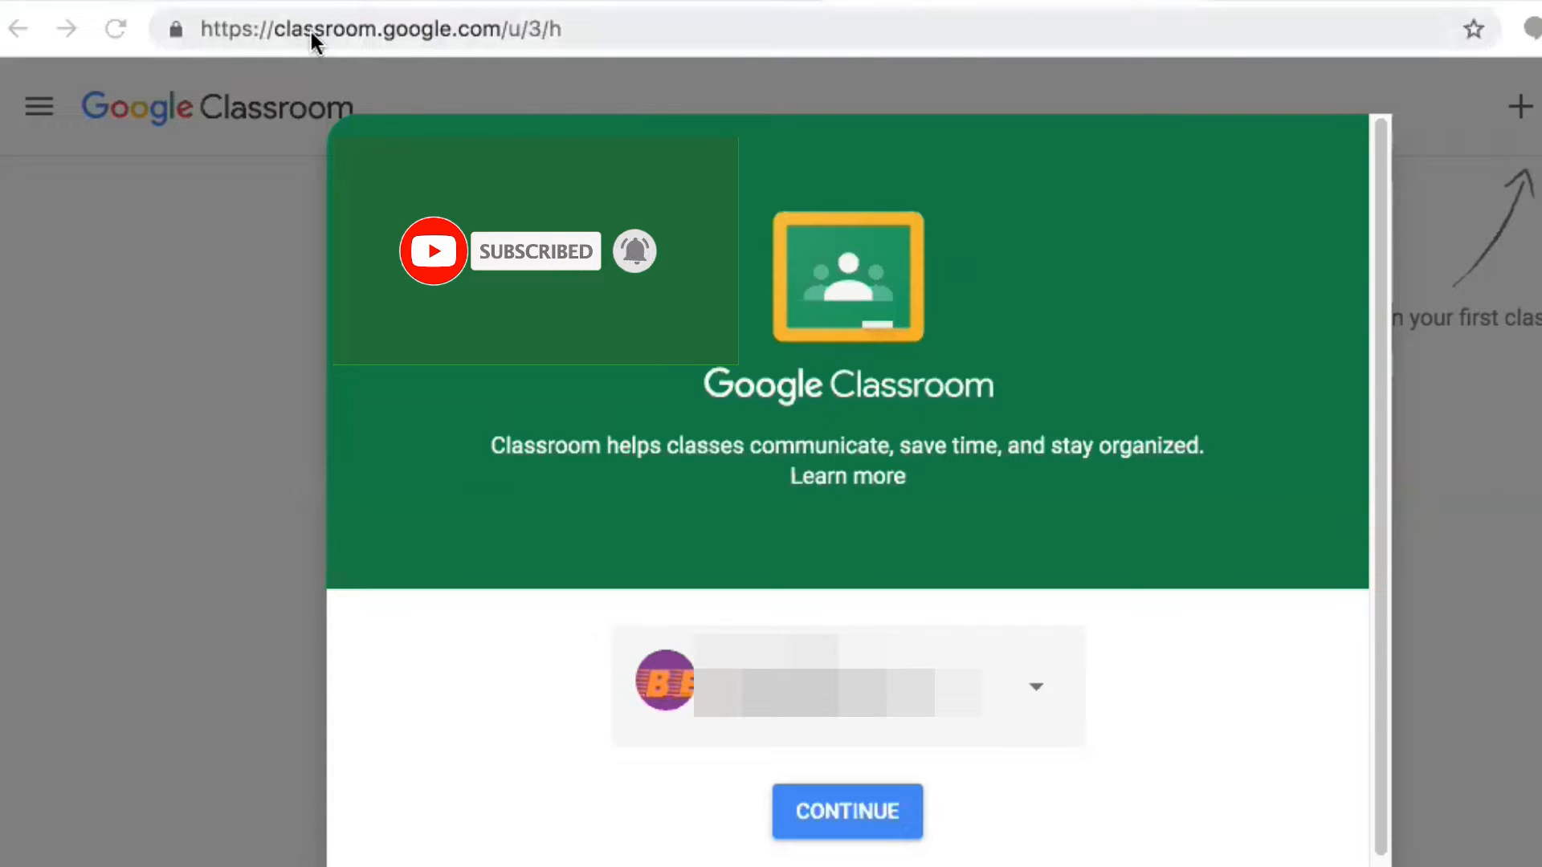
Dismiss the Classroom welcome prompt and continue with the signed-in account
left_click(538, 223)
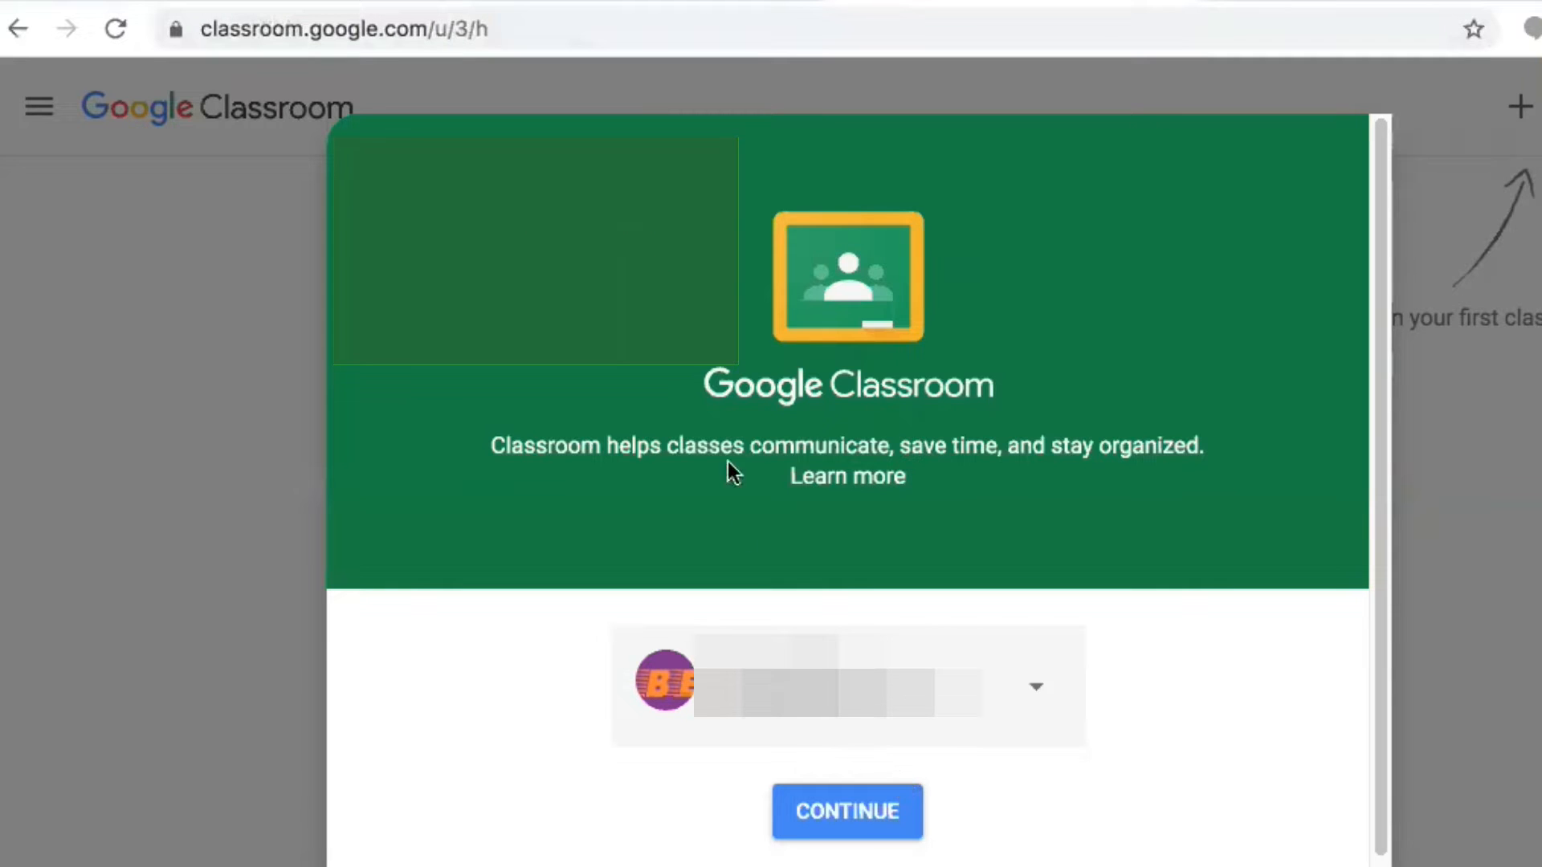
scroll(1372, 495, "down", 2)
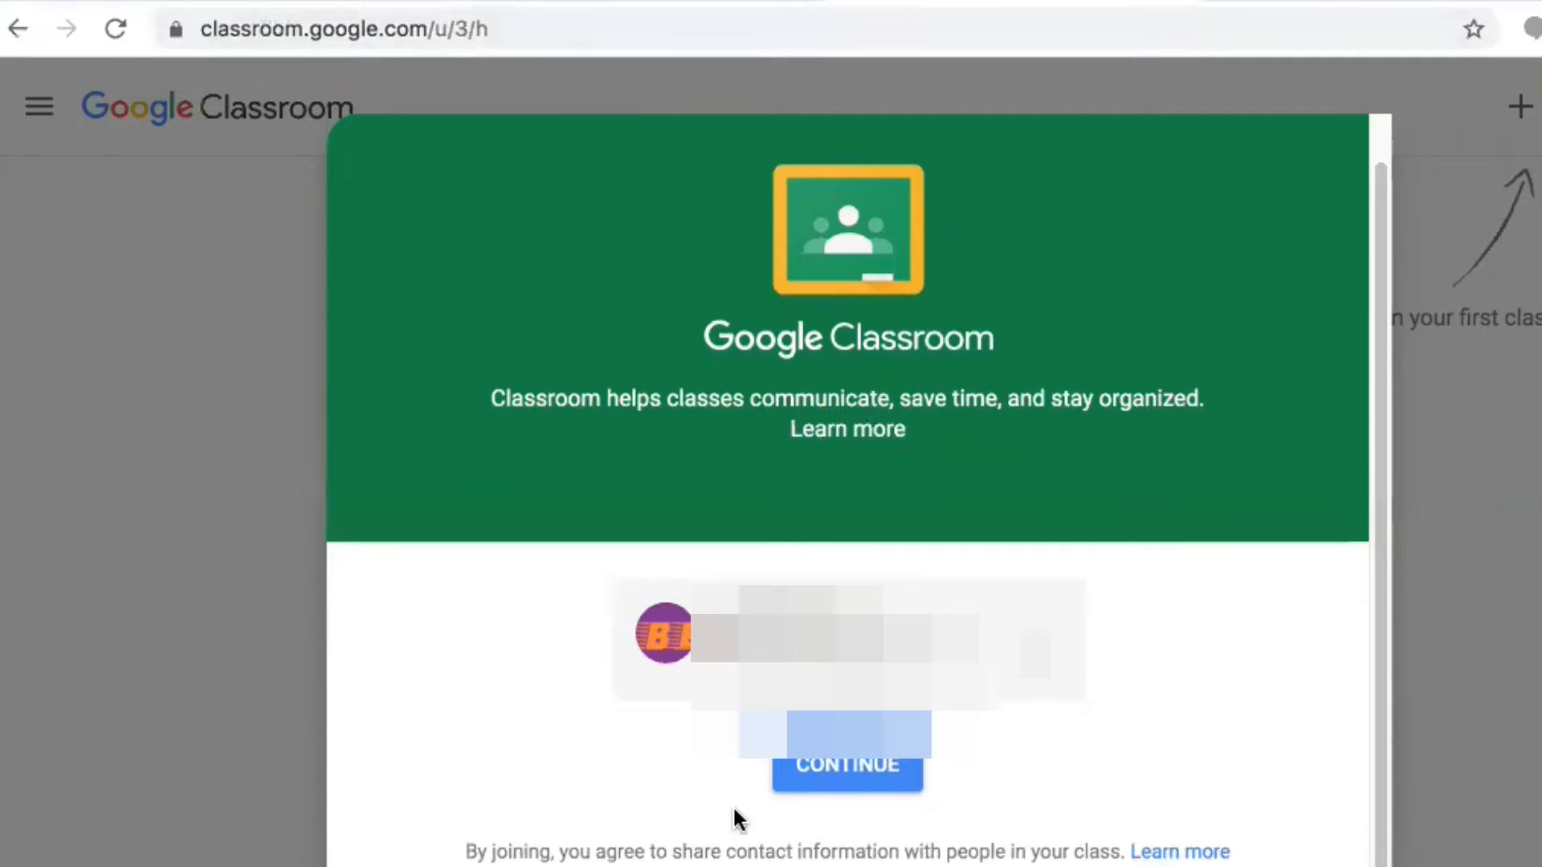
left_click(808, 769)
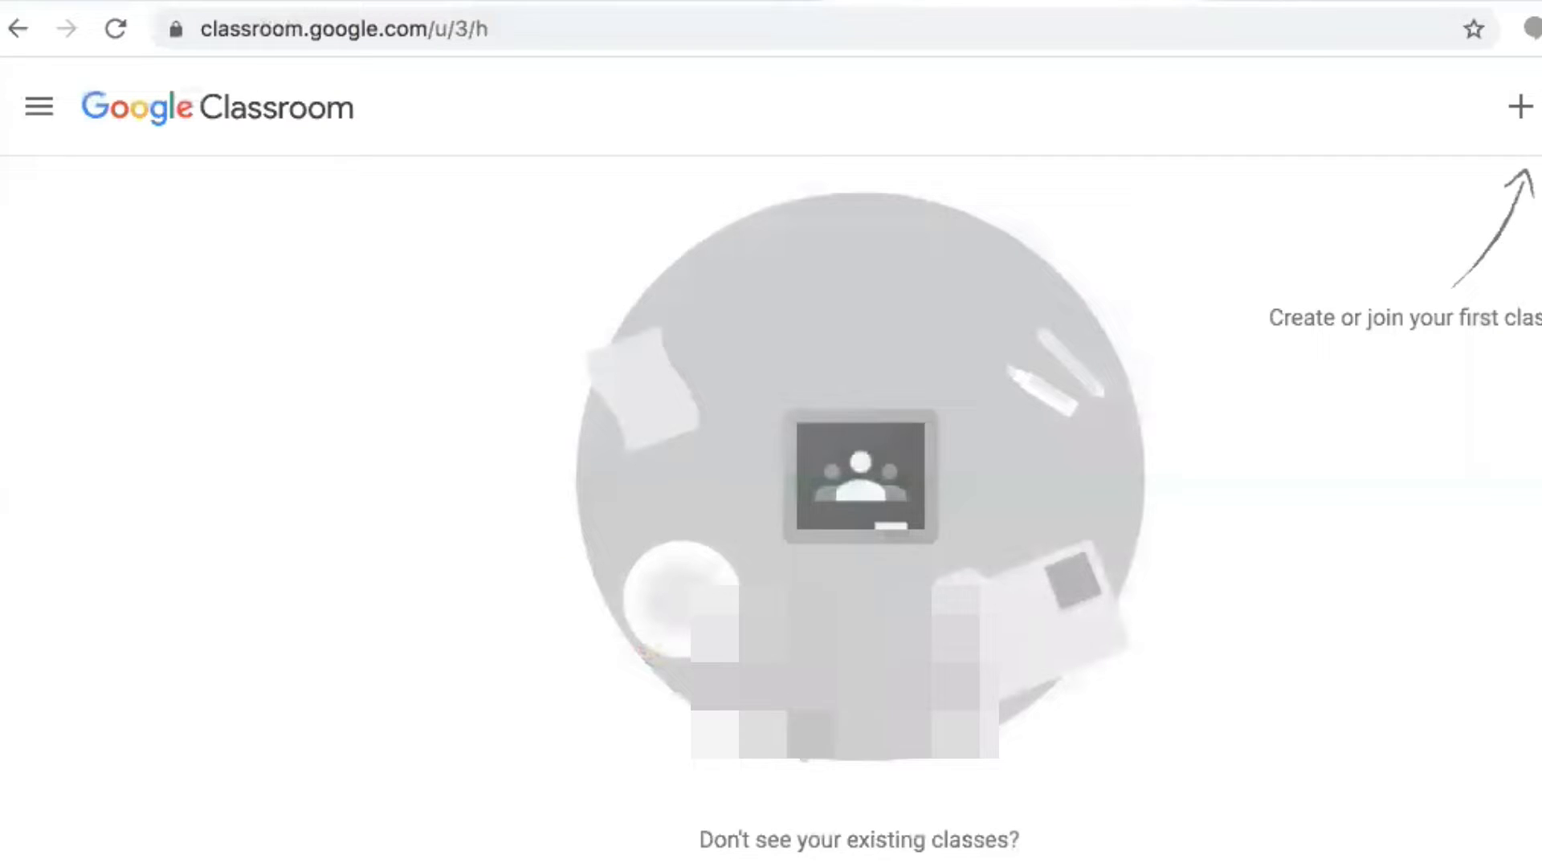
Choose Create class and accept the school-use notice to reach the new-class form
left_click(1520, 108)
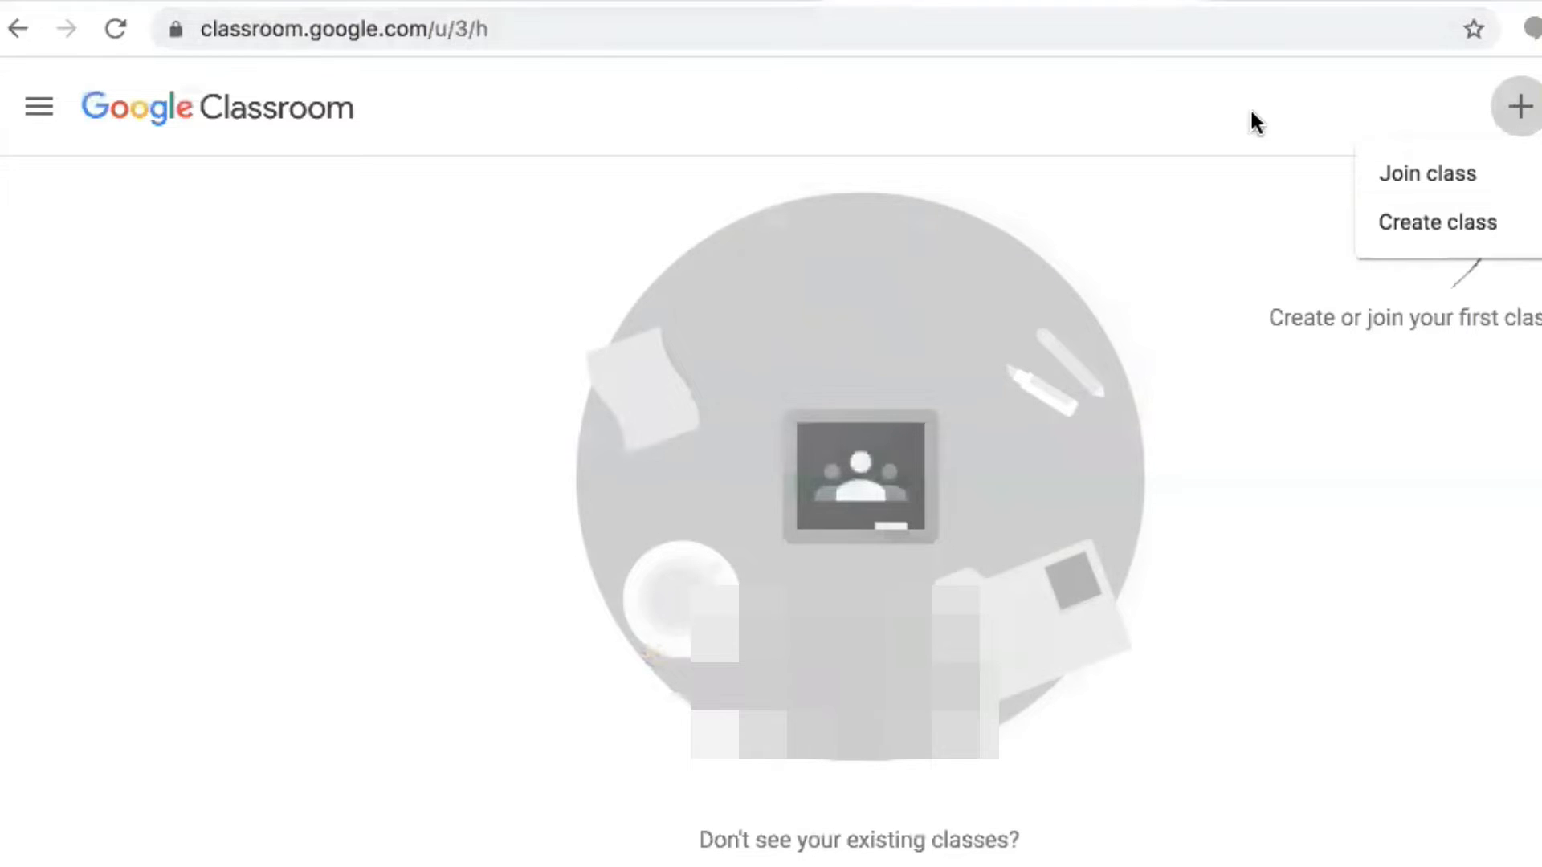
left_click(1430, 227)
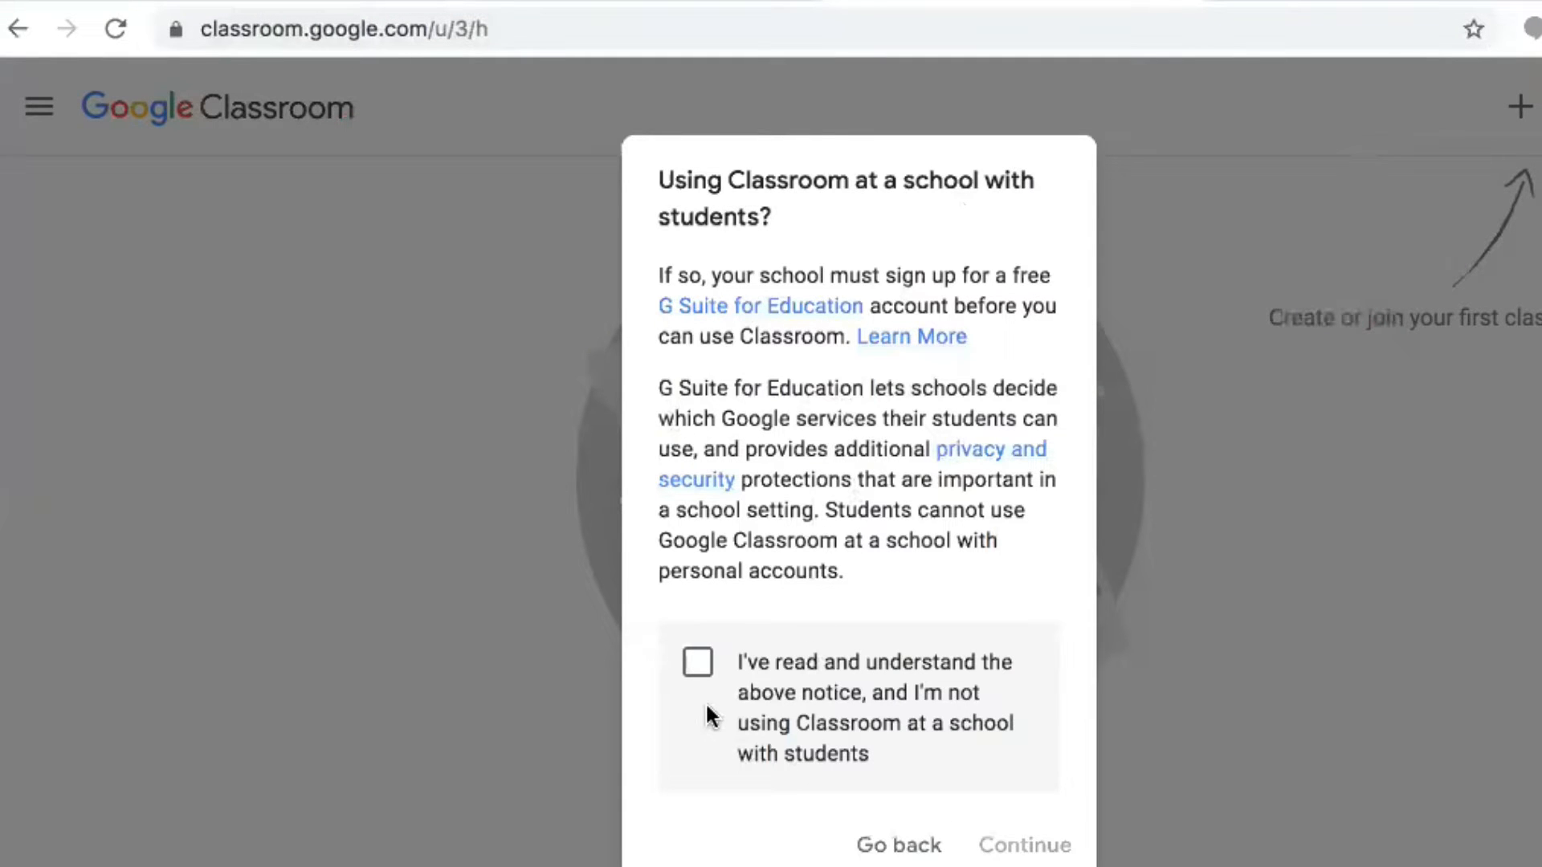
left_click(703, 677)
left_click(1020, 848)
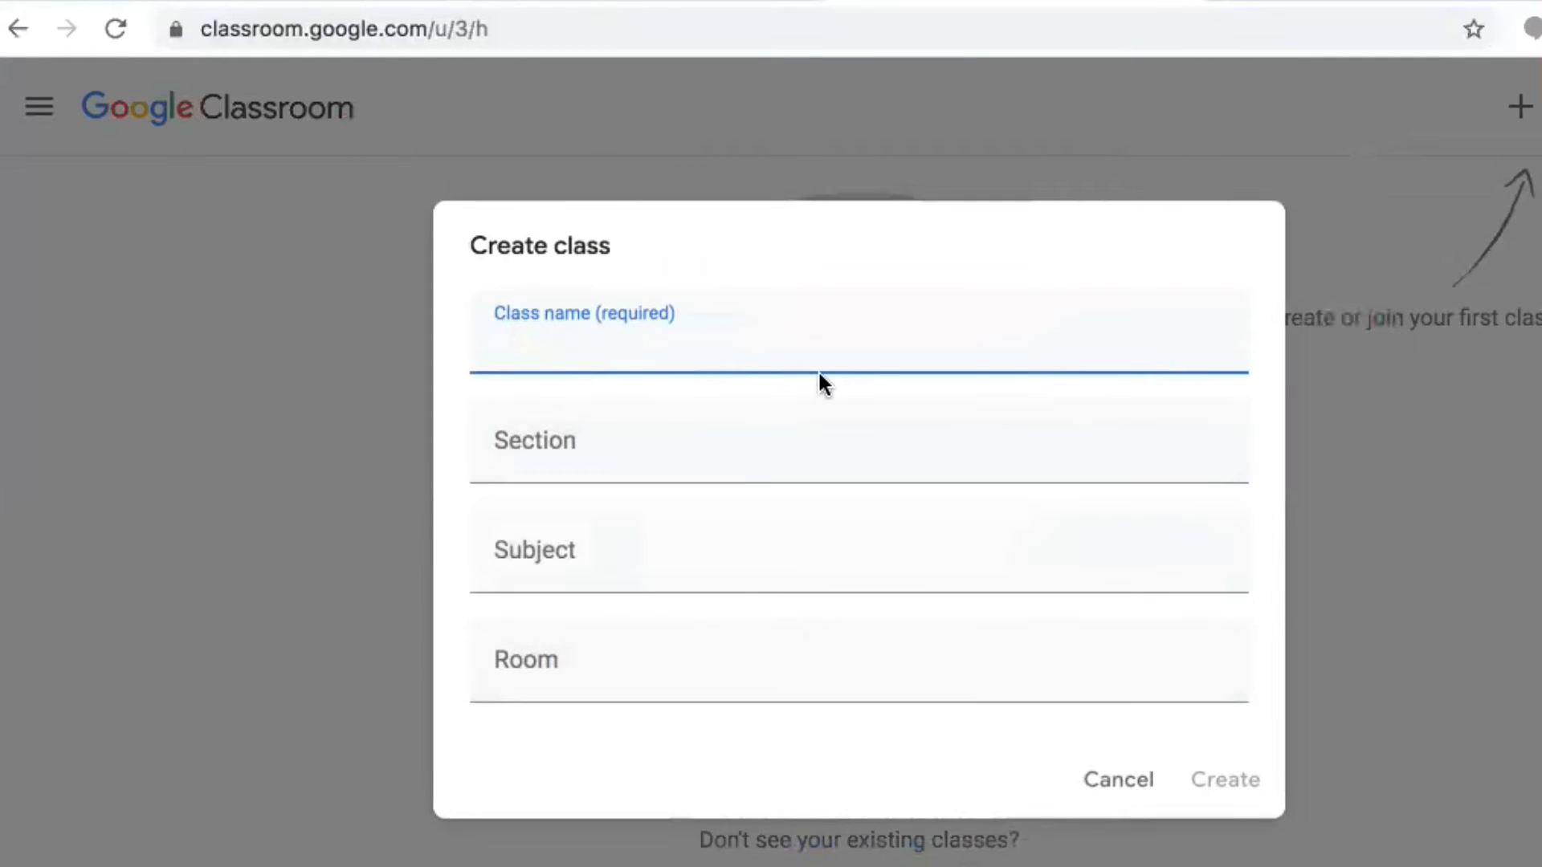
Create the class with name 'Demo Class', subject 'Demo' and room '100'
type("De")
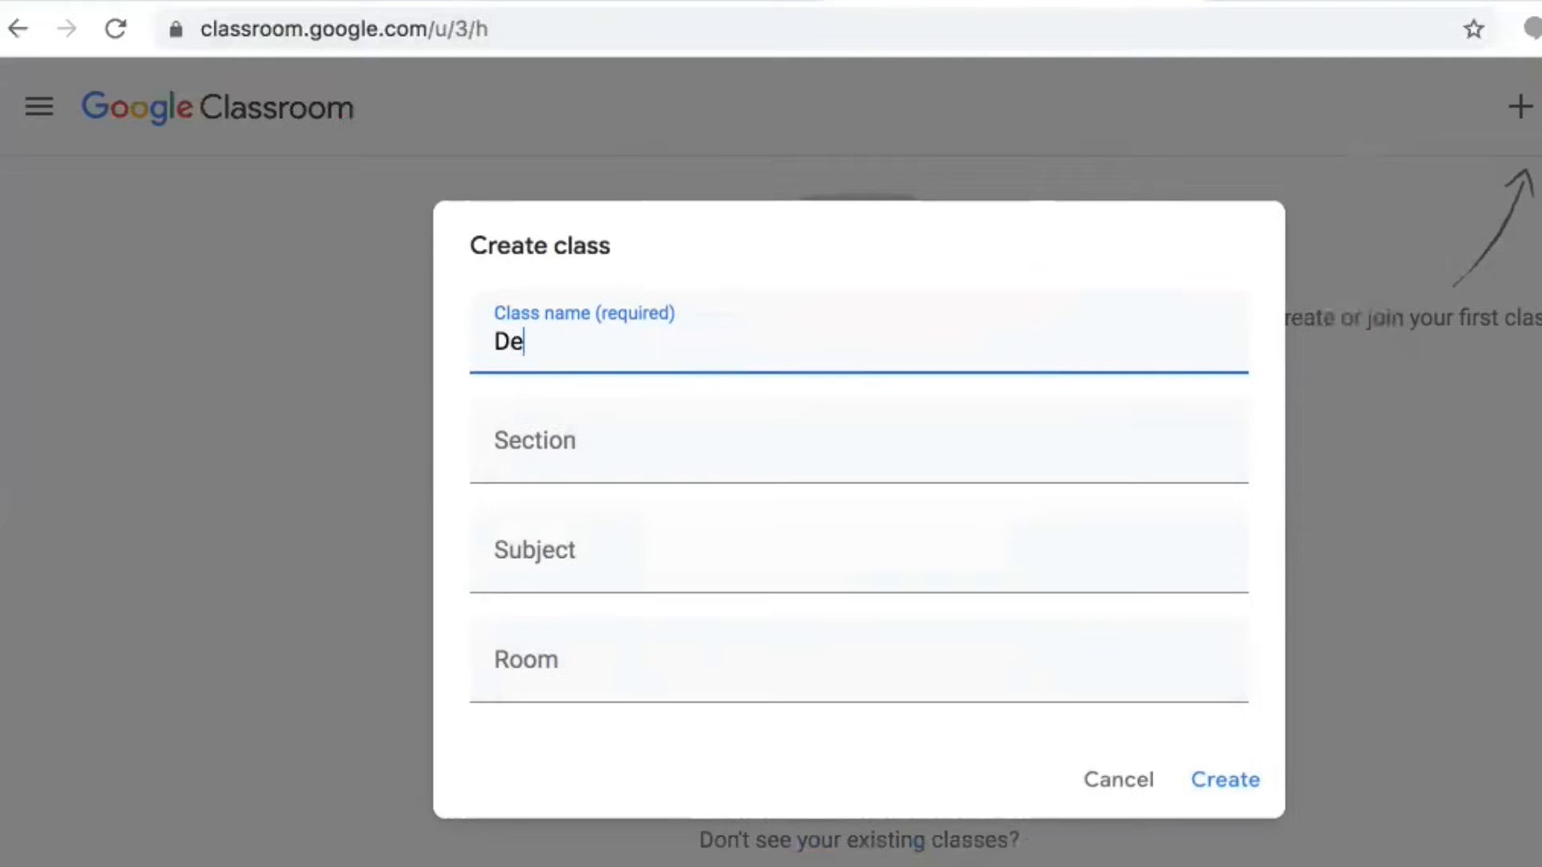
type("mo Class")
left_click(691, 584)
type("Demo")
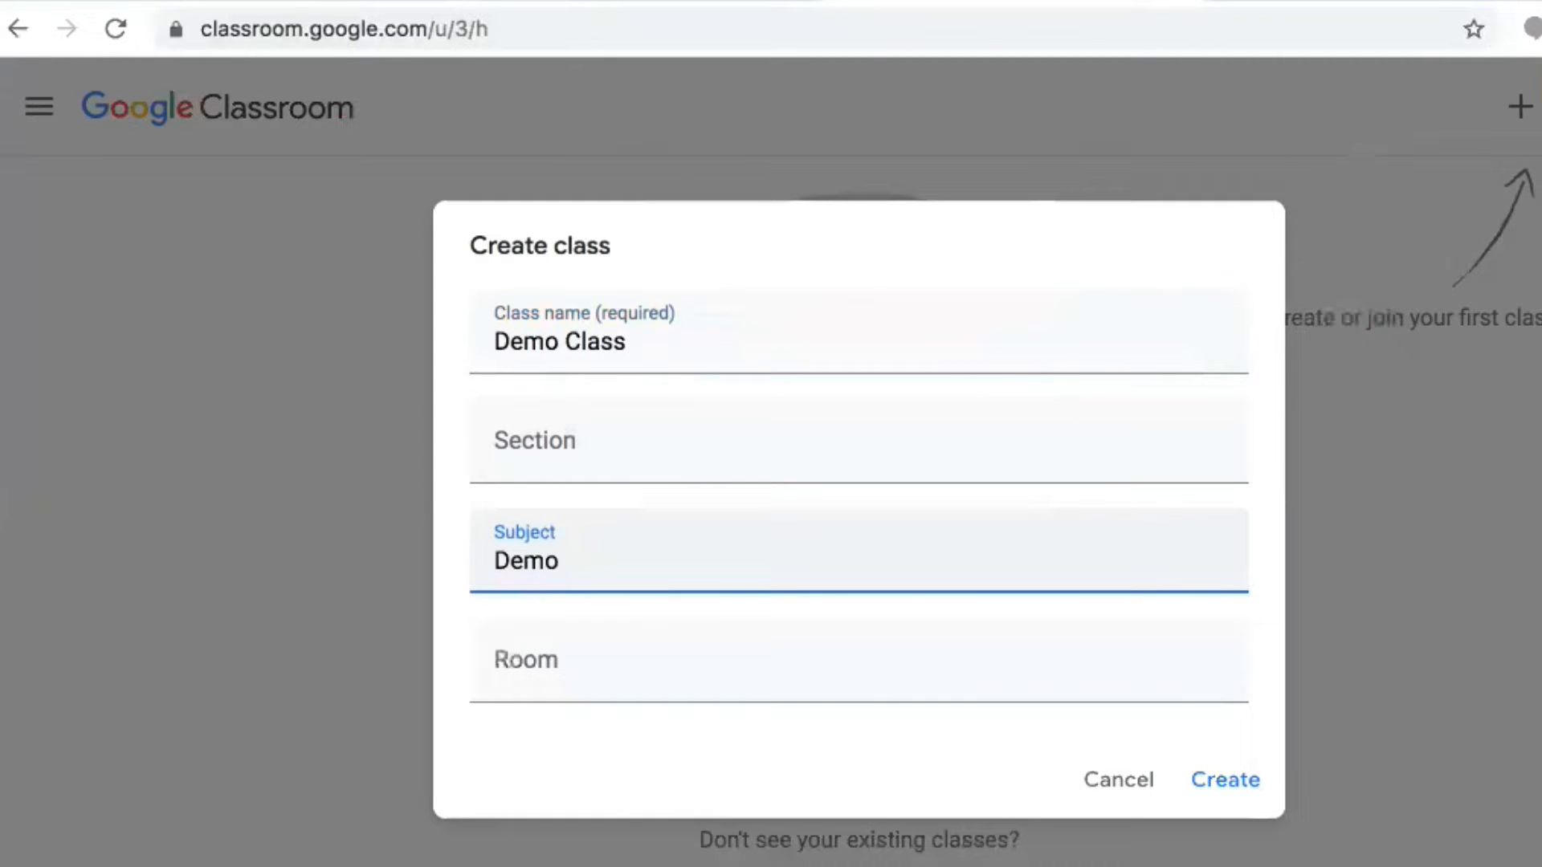
left_click(858, 671)
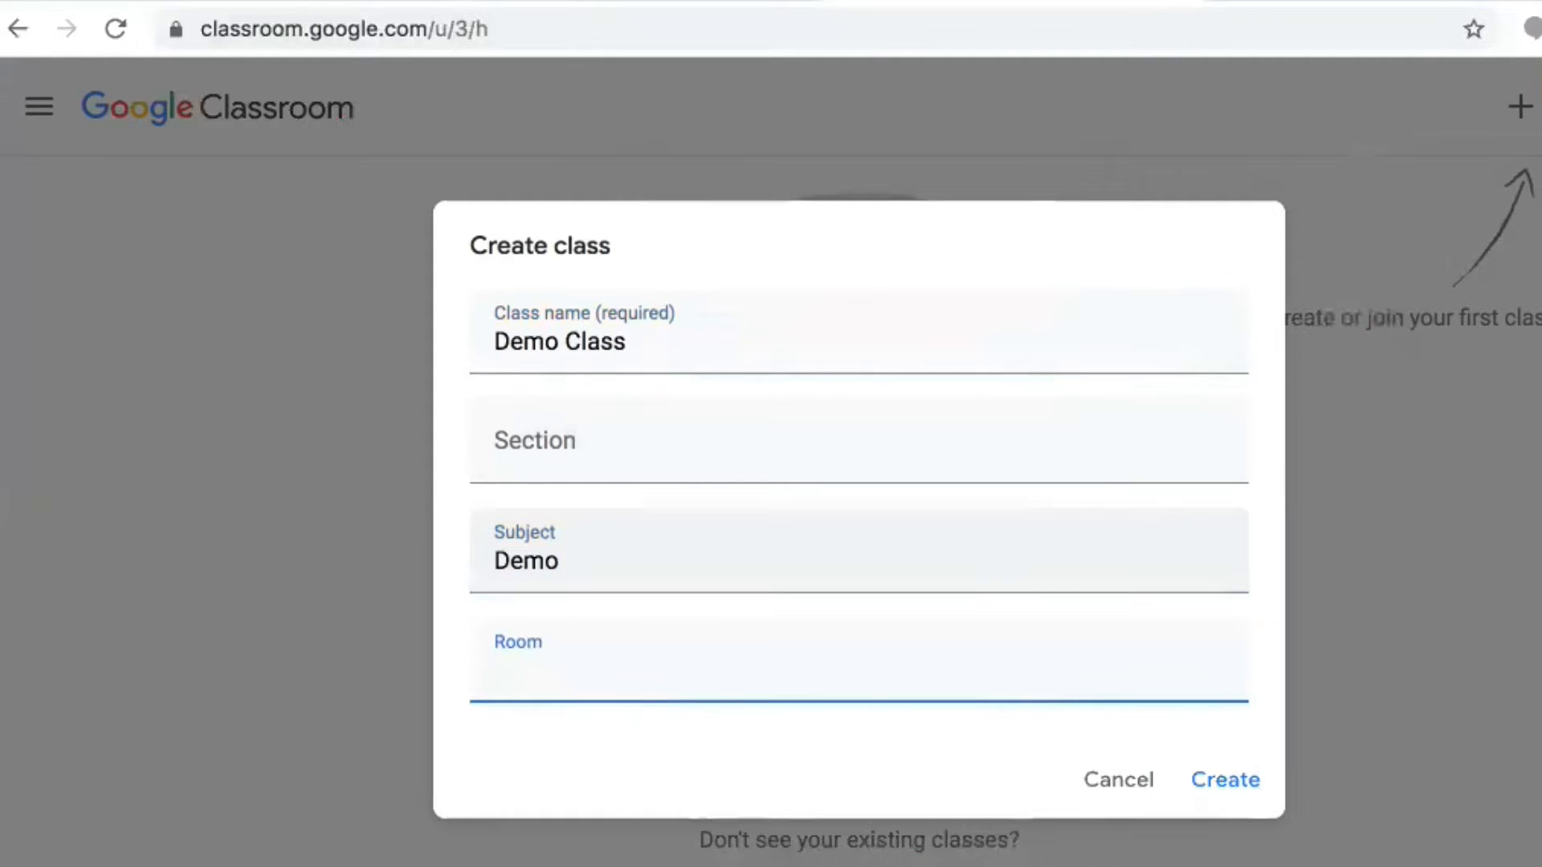
type("100")
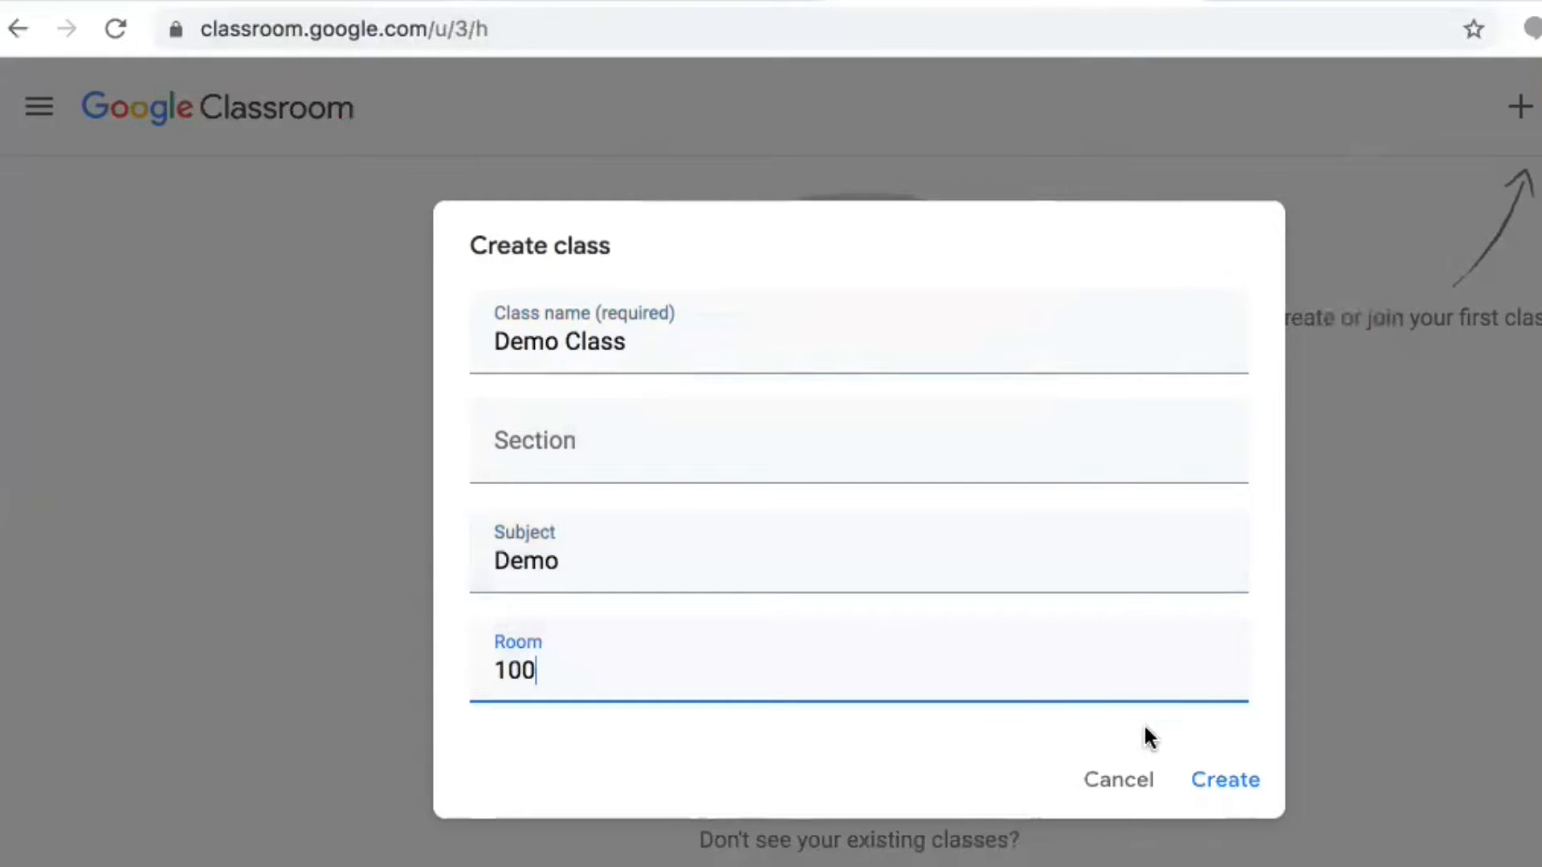
left_click(1243, 775)
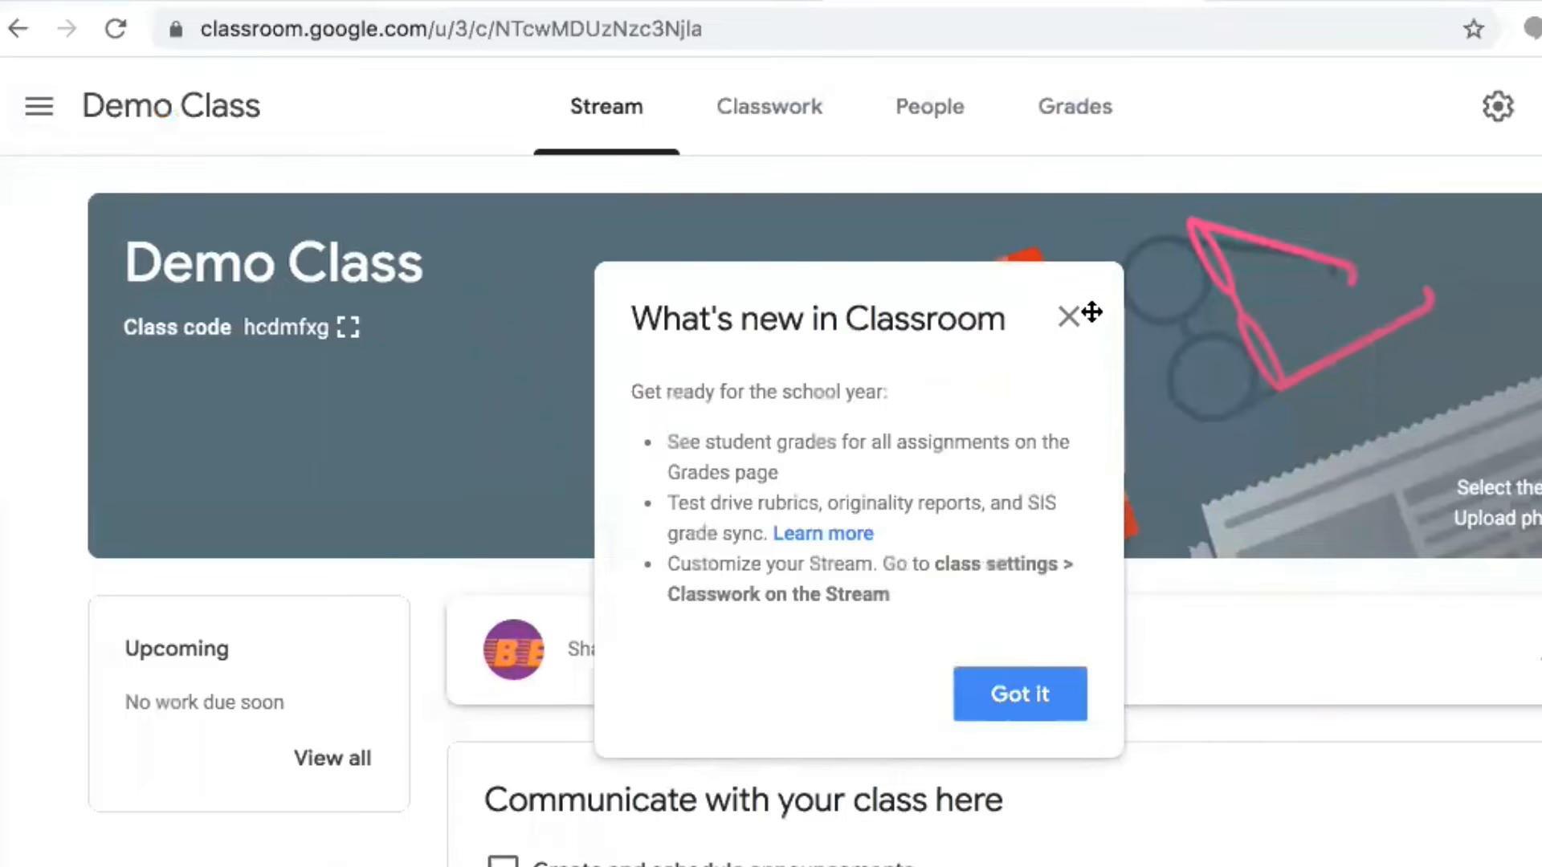
Dismiss the what's-new notice and open the Create menu on Demo Class's Classwork page
left_click(1021, 699)
scroll(812, 508, "down", 1)
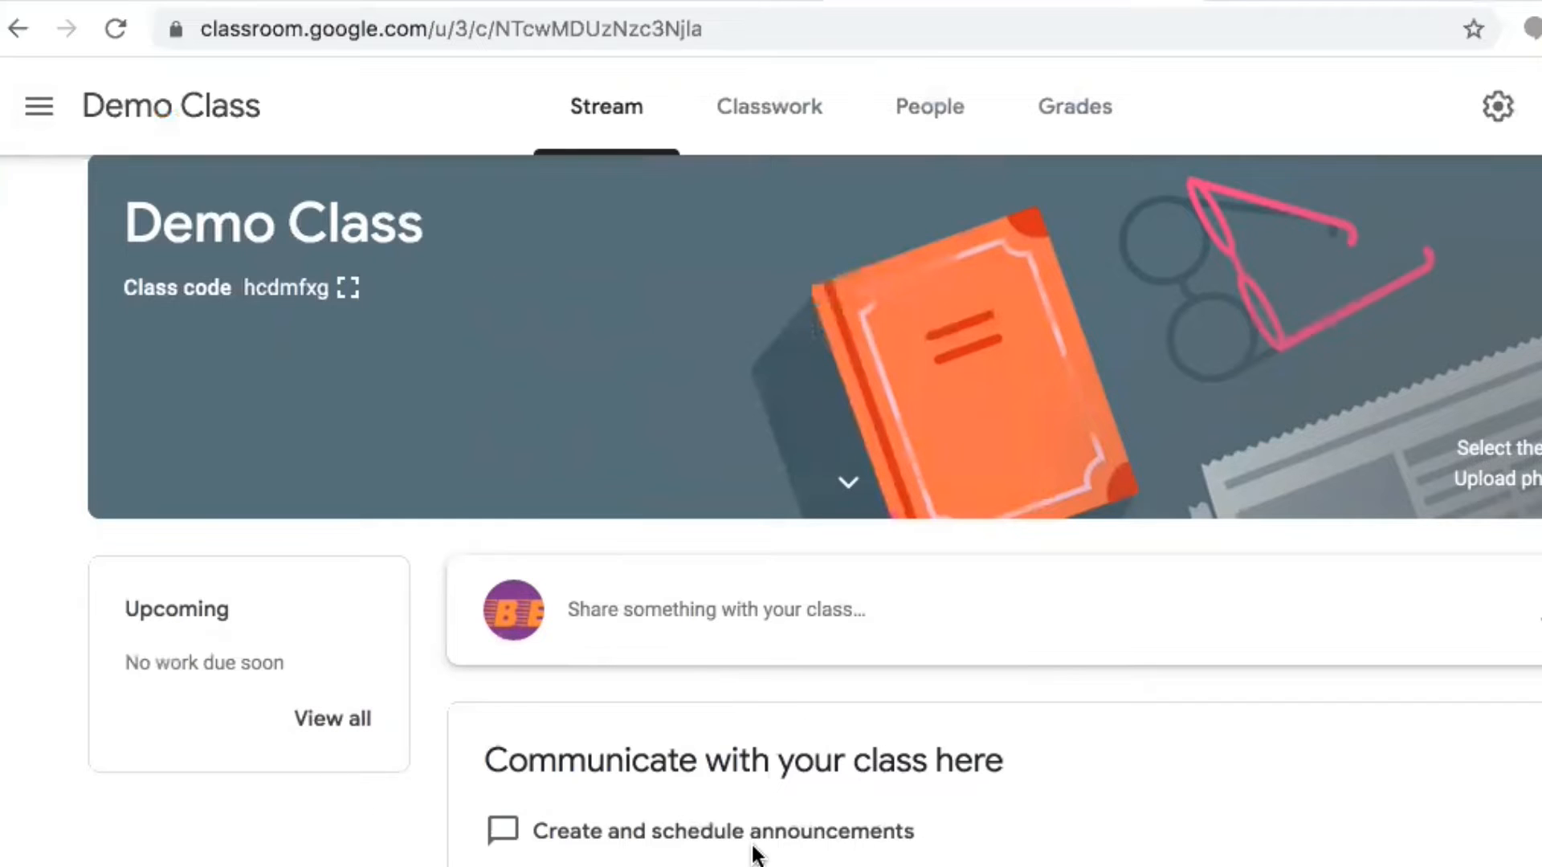
left_click(783, 110)
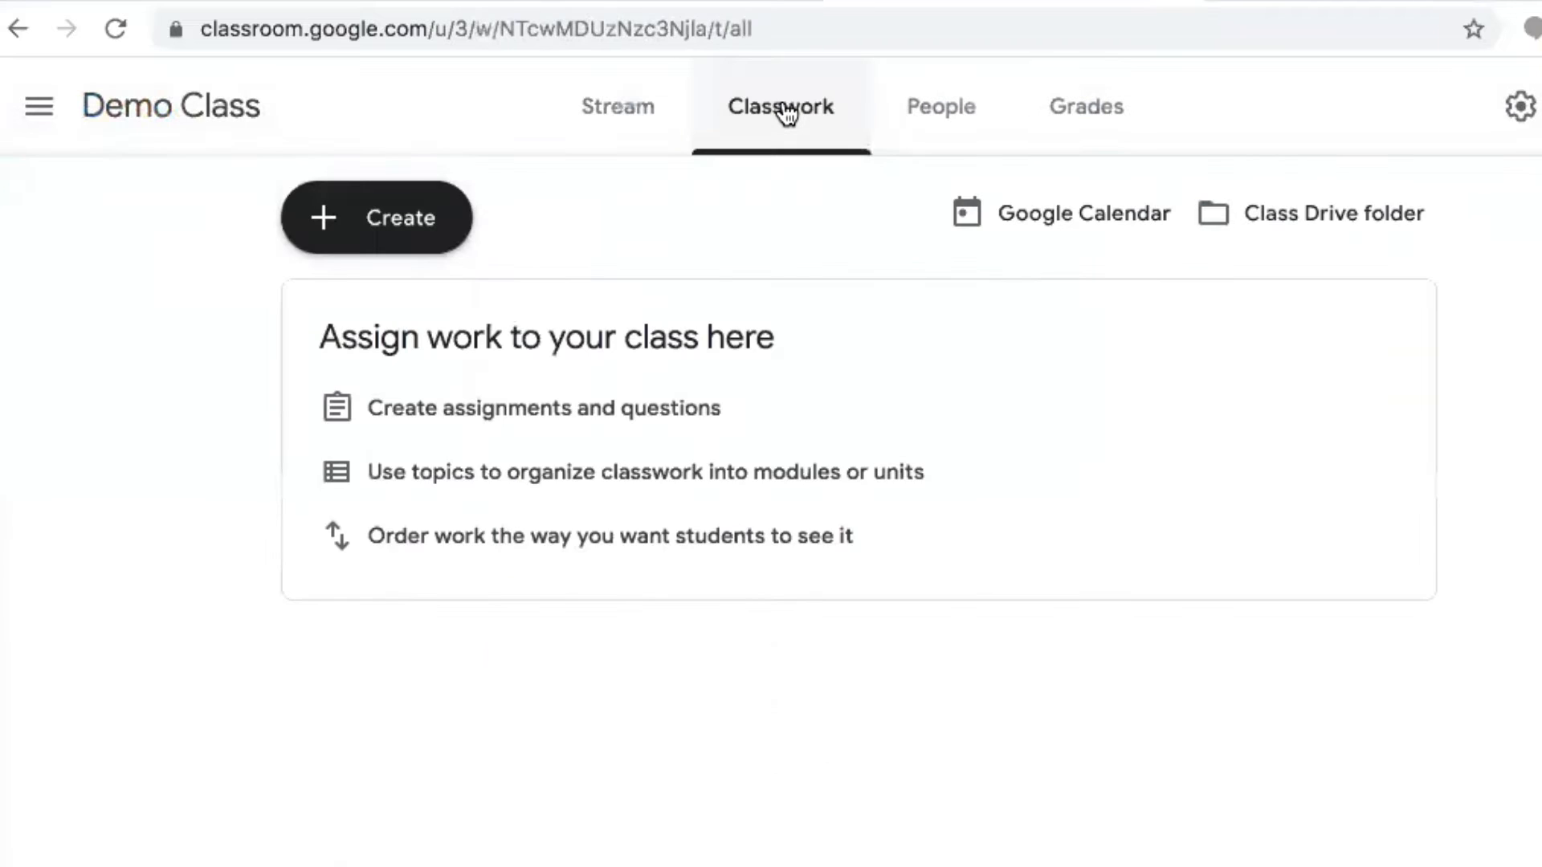
left_click(638, 127)
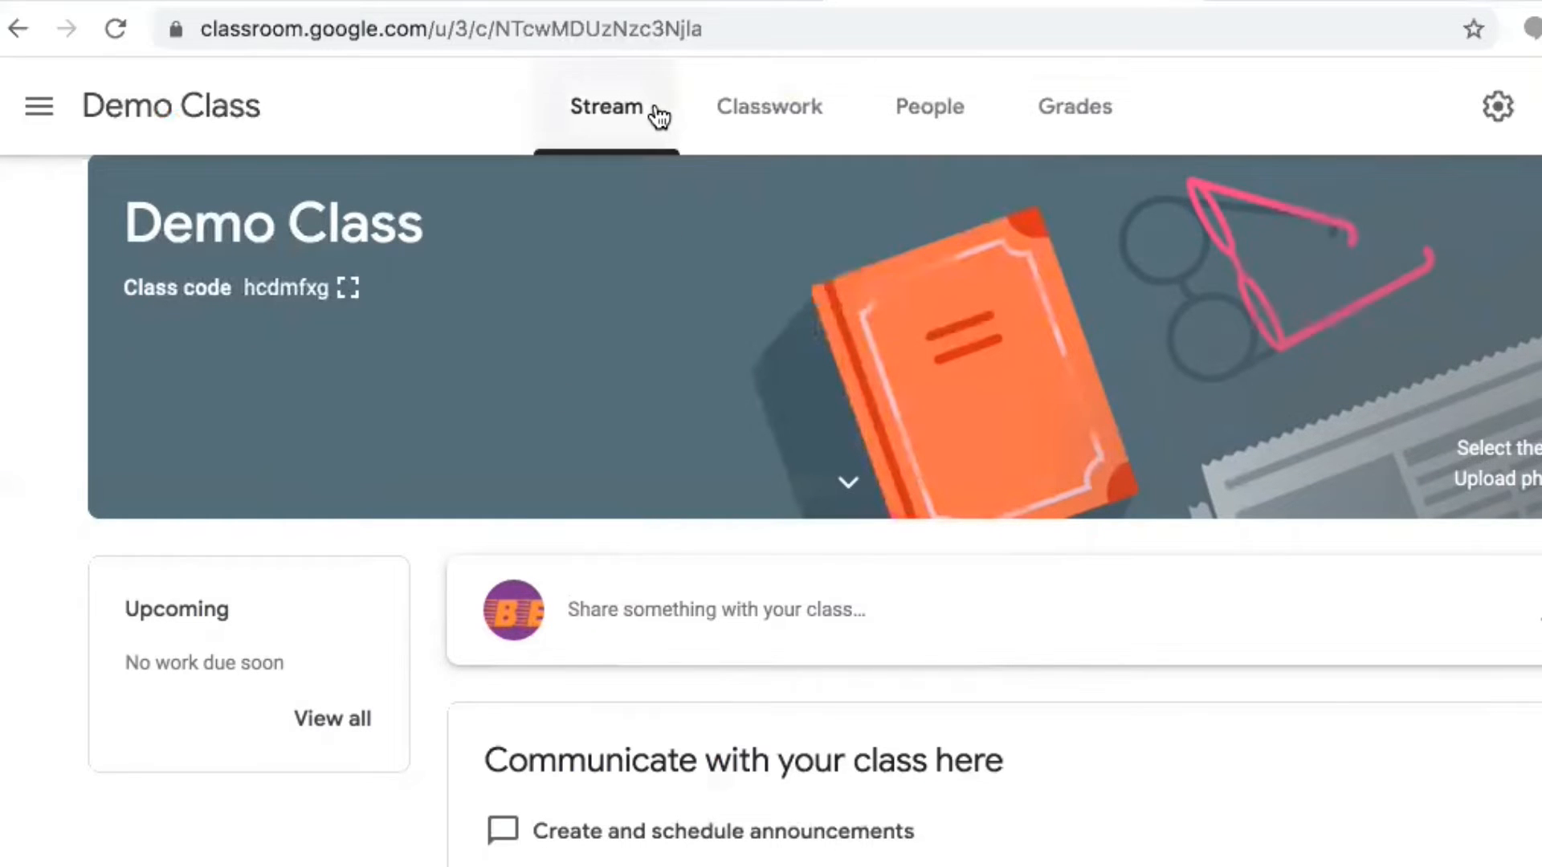
left_click(735, 119)
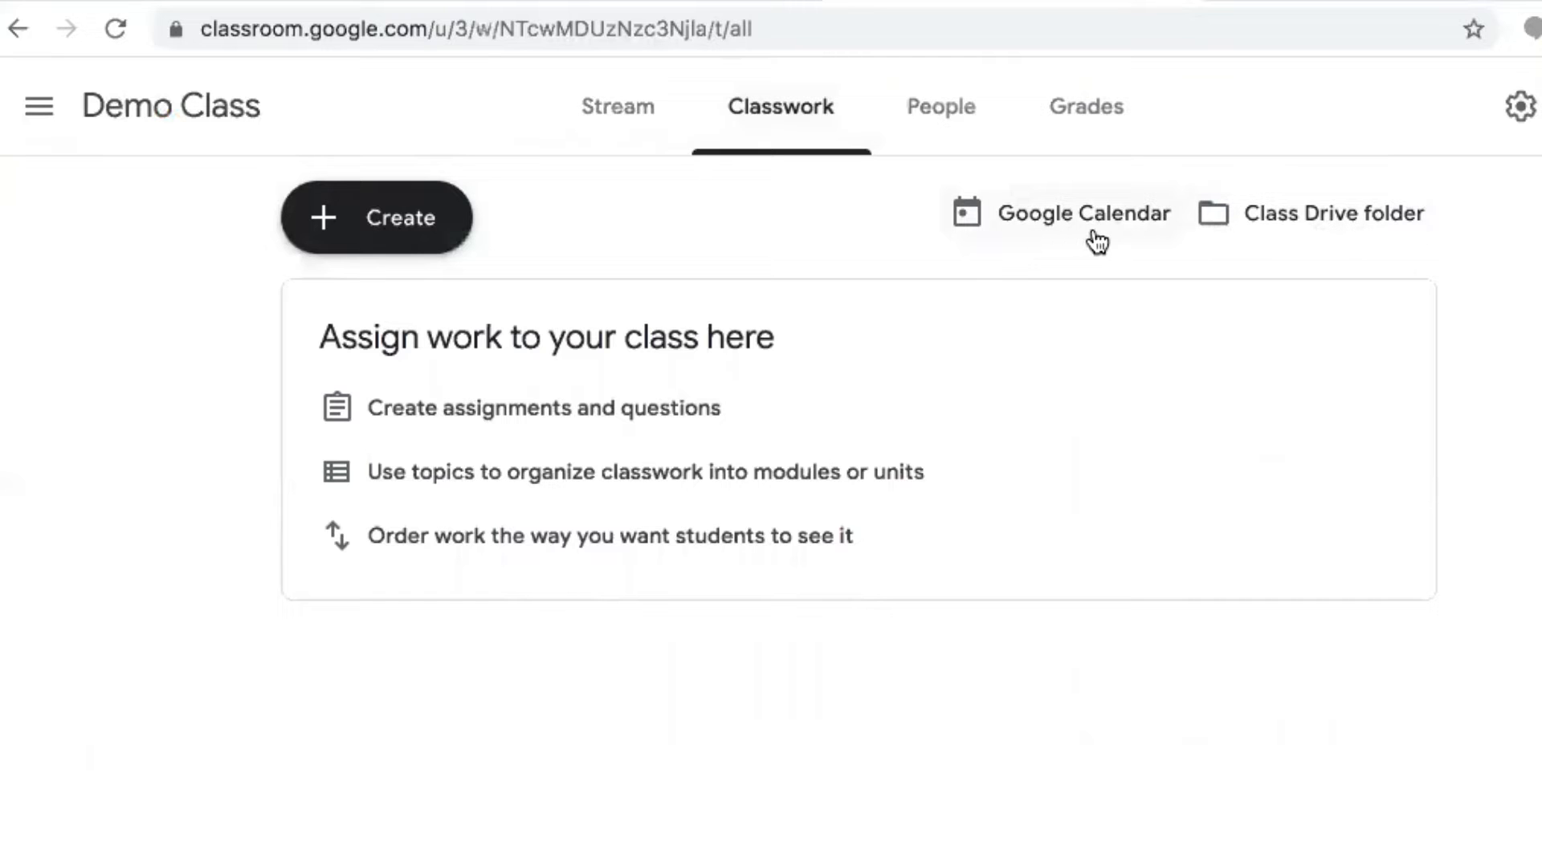
left_click(382, 227)
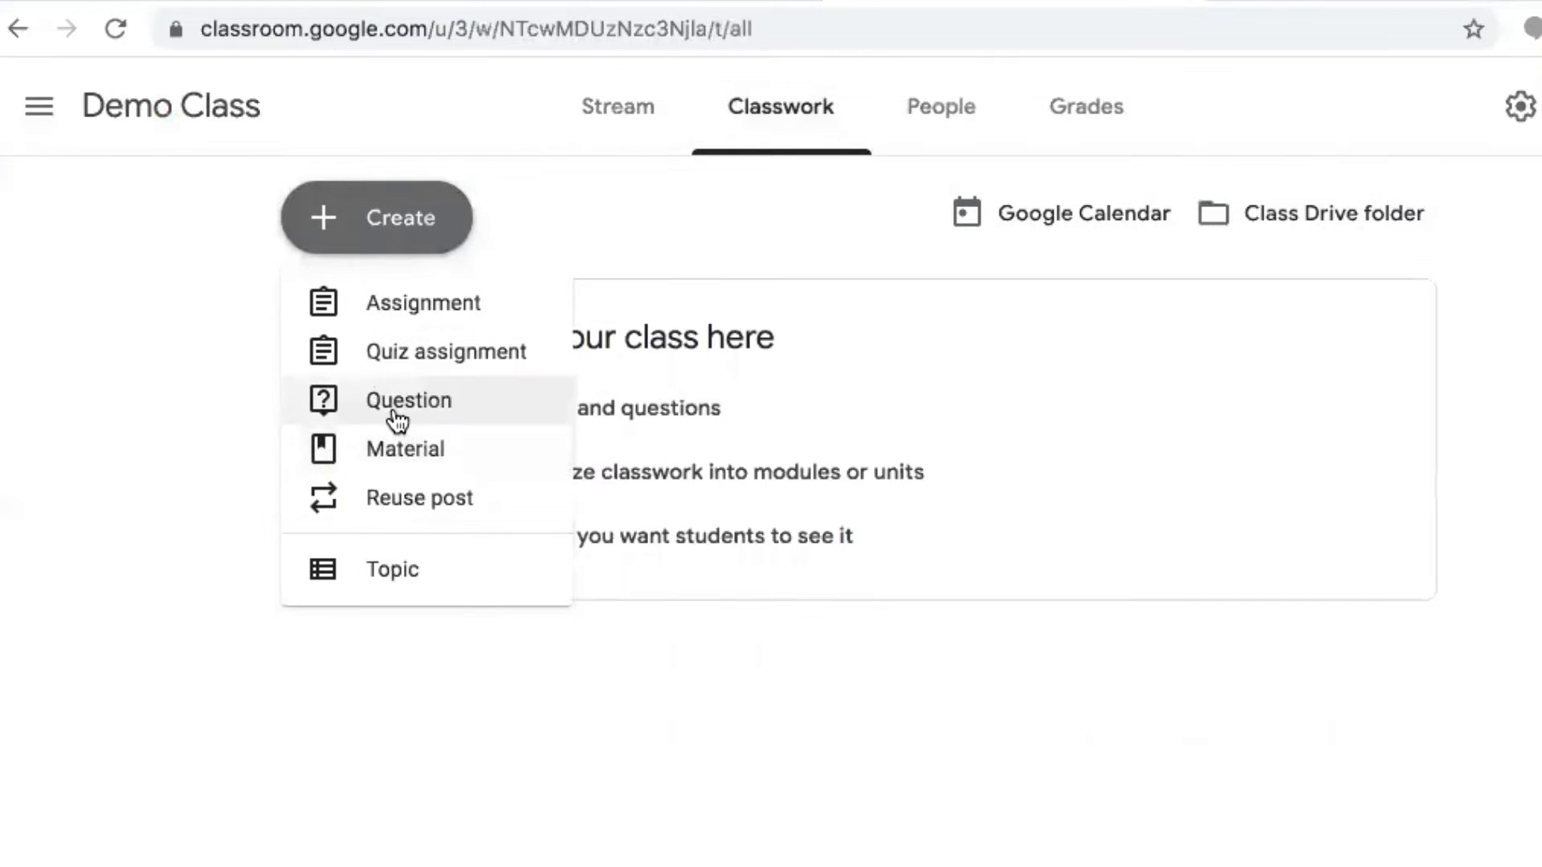
Add the topic 'How to Use Google Classroom' to Demo Class's classwork
left_click(392, 575)
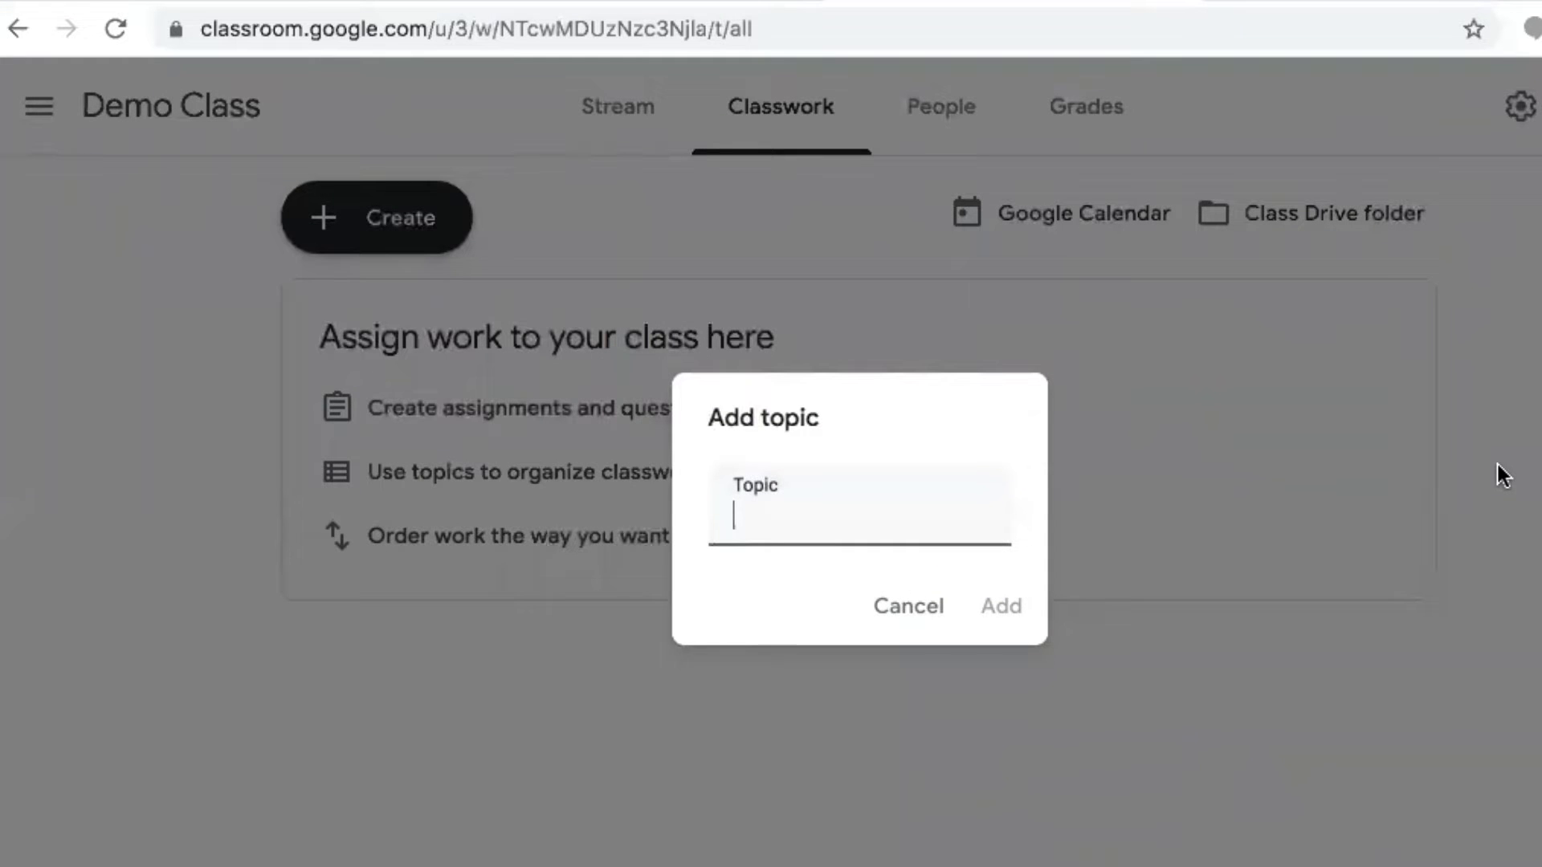
type("How to Use Google Cla")
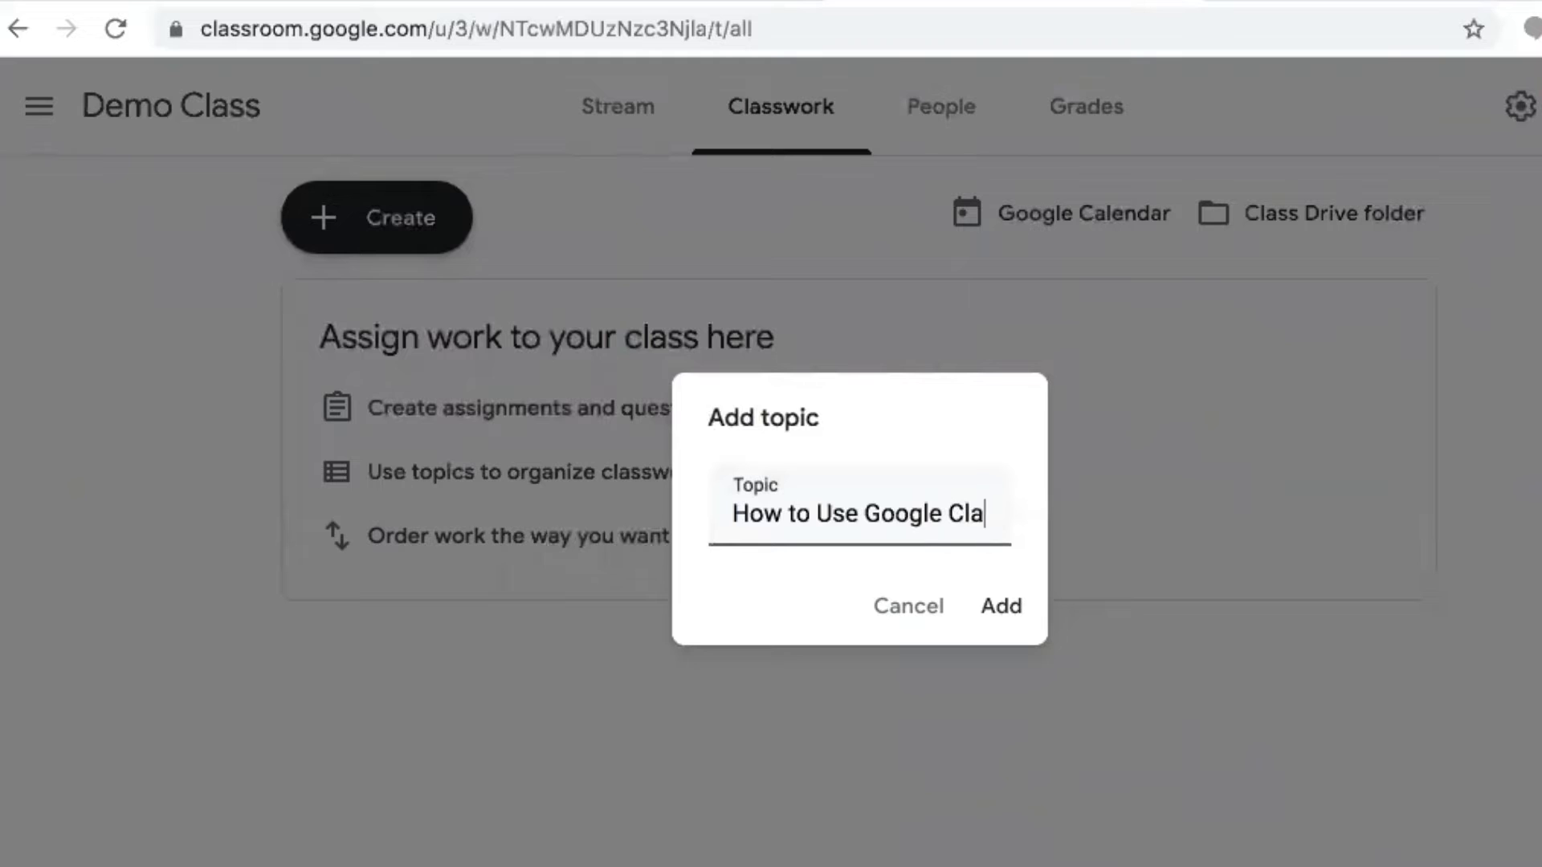
type("ssroom")
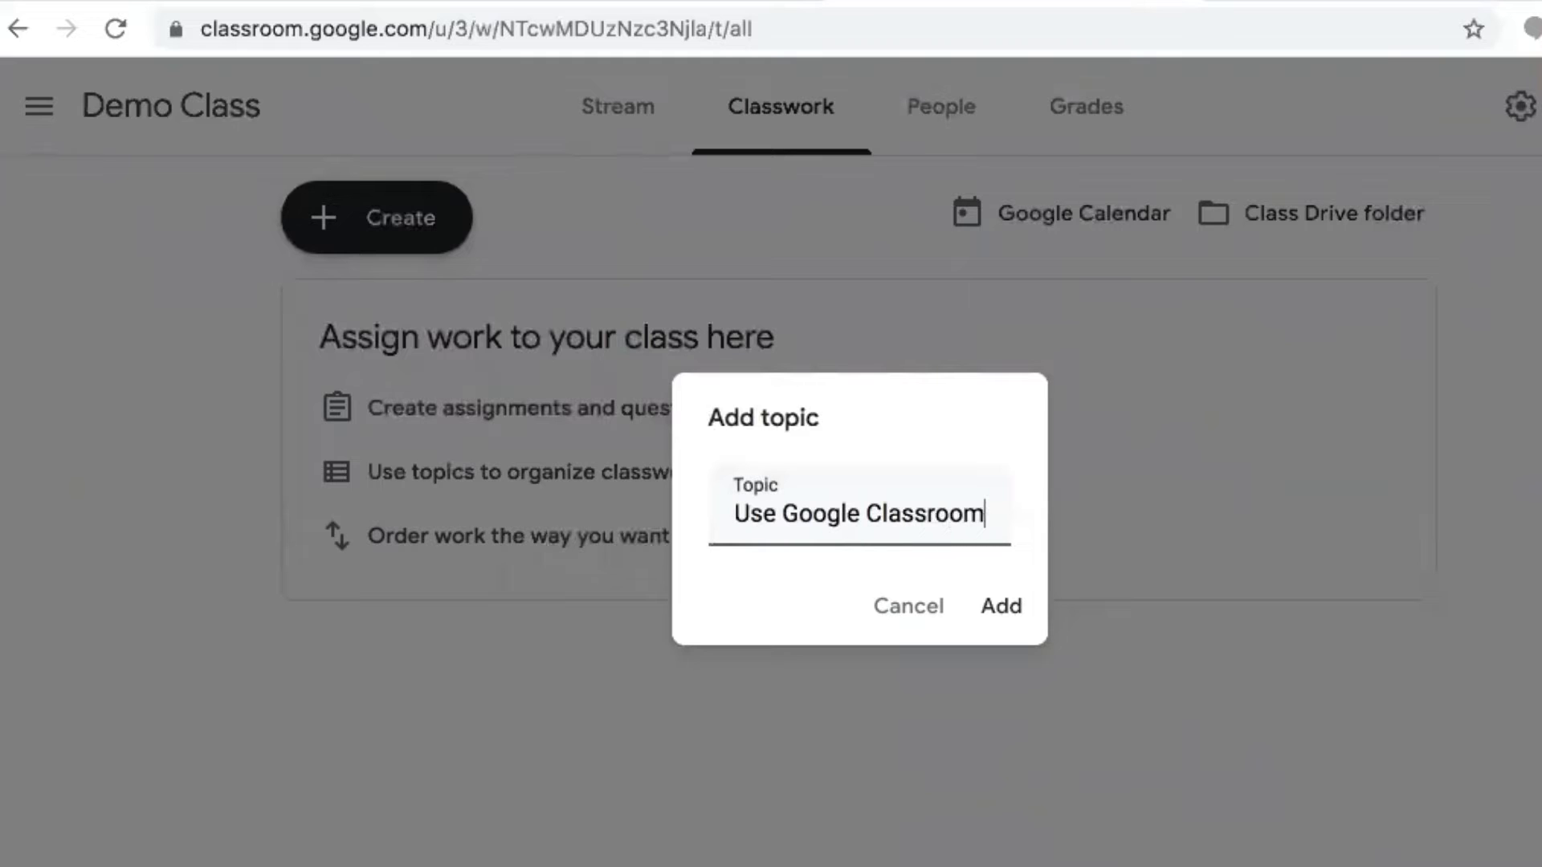
left_click(990, 607)
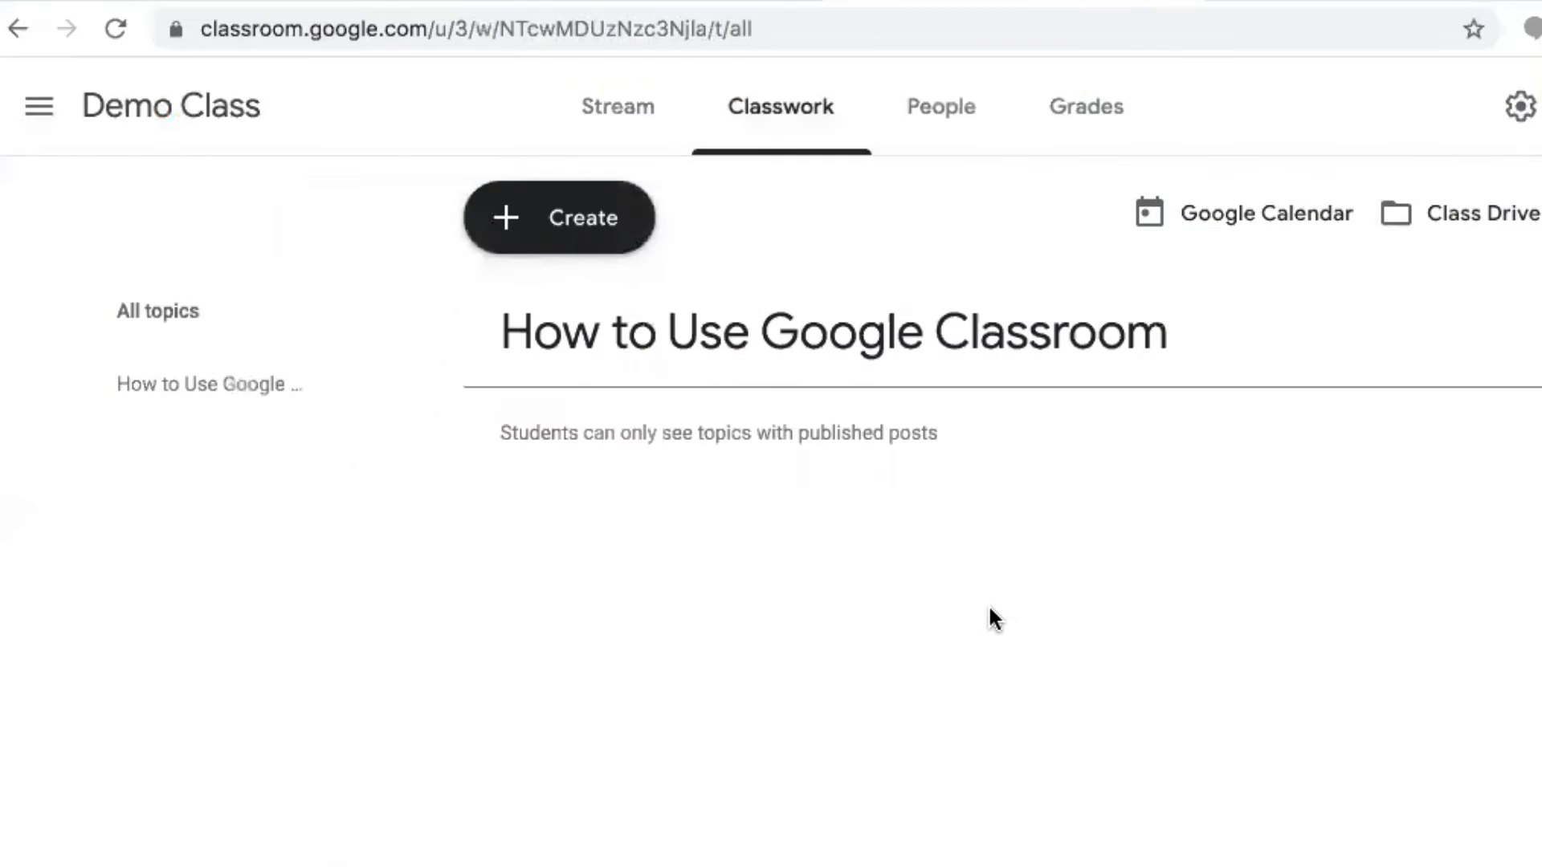
left_click(541, 217)
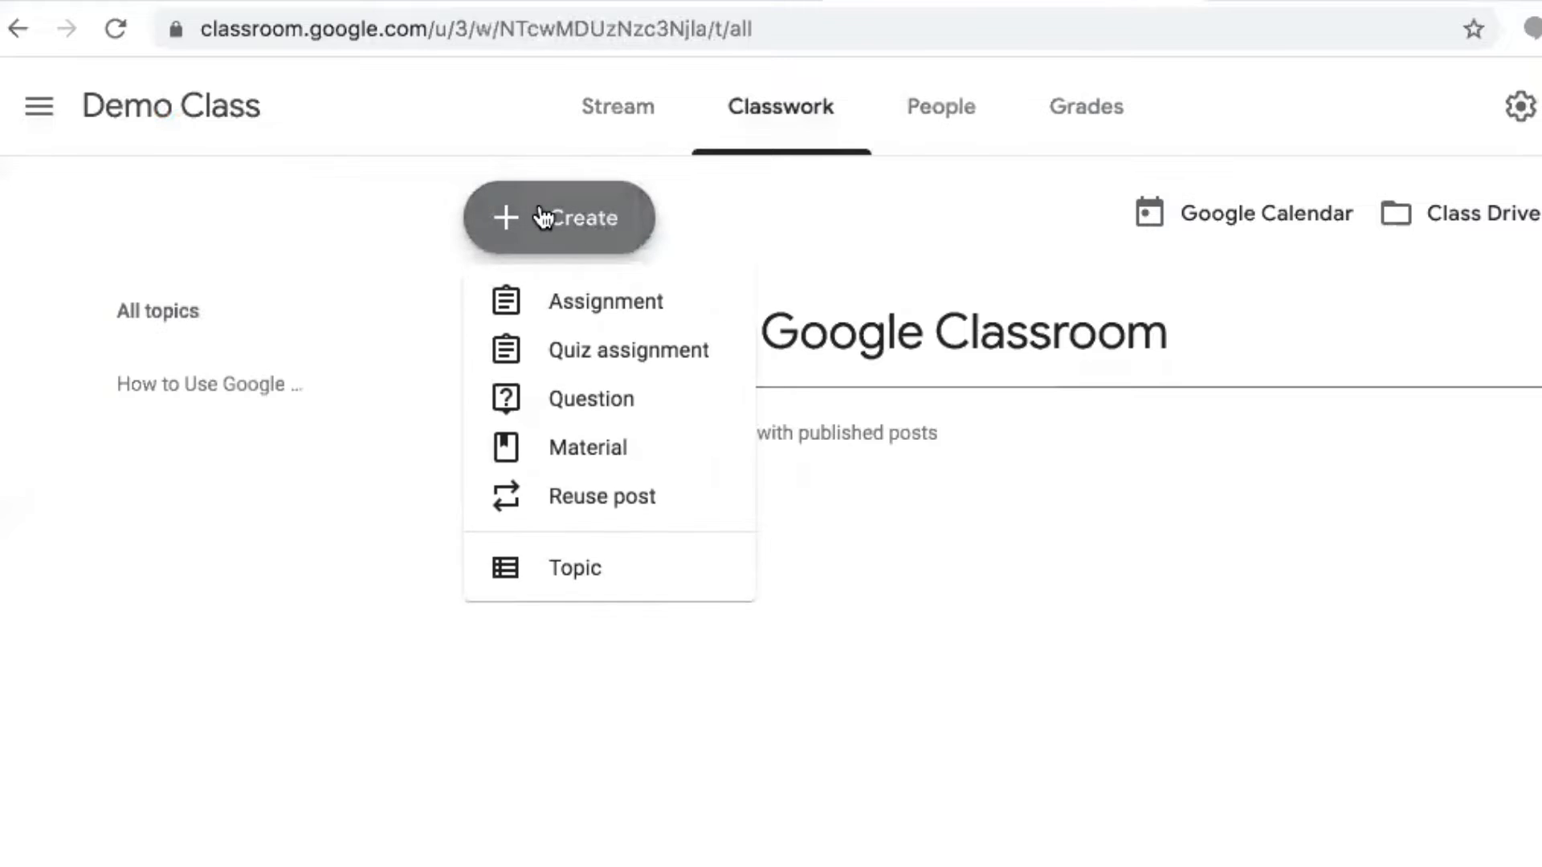
Start a new assignment titled 'Create demo for using google classroom', closing the tip pop-ups
left_click(553, 321)
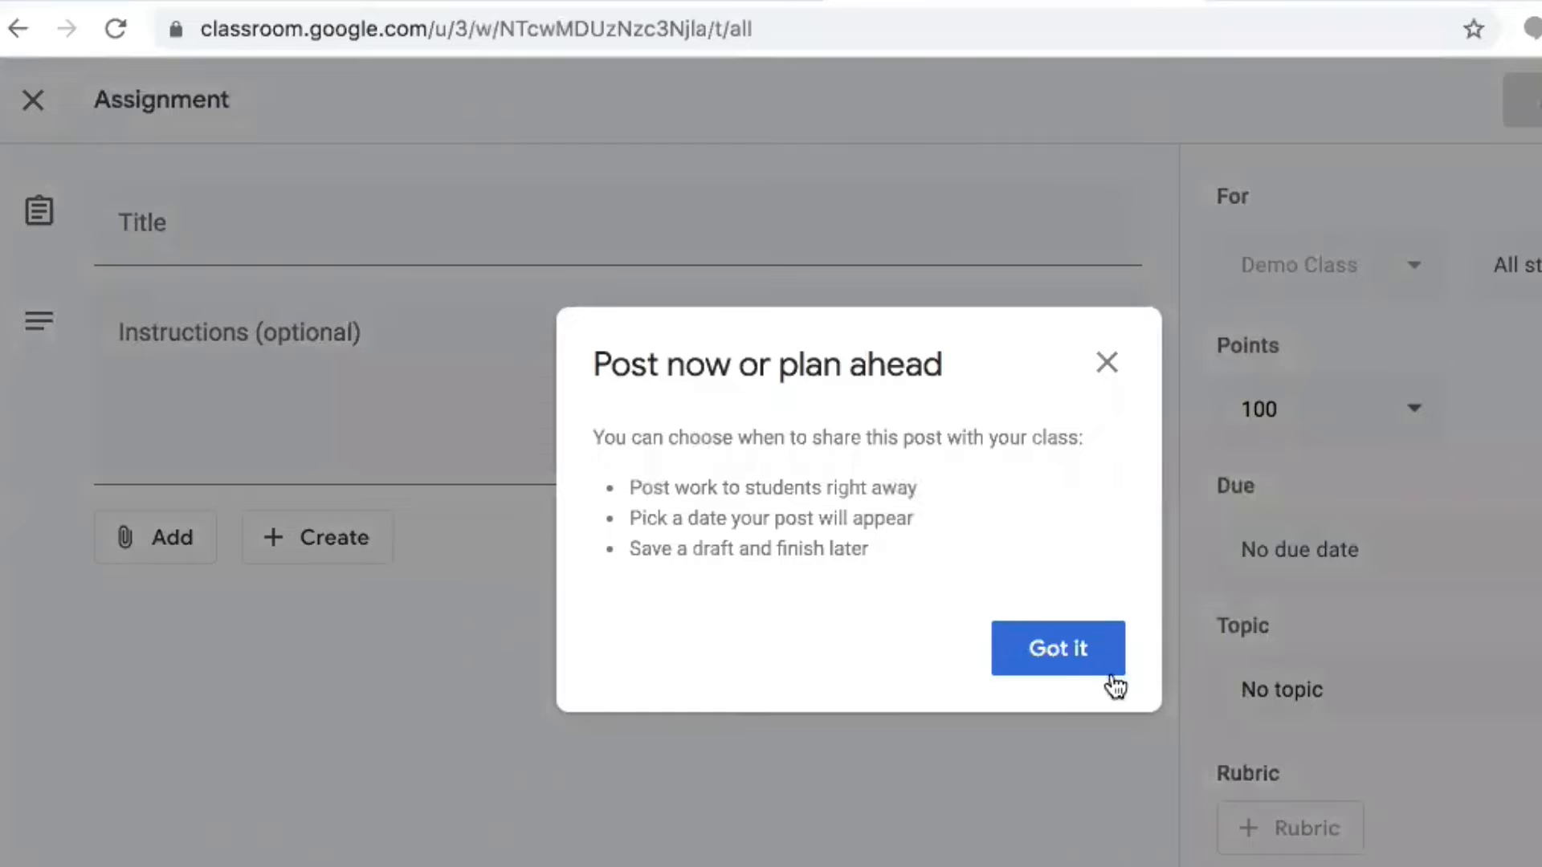
left_click(1073, 656)
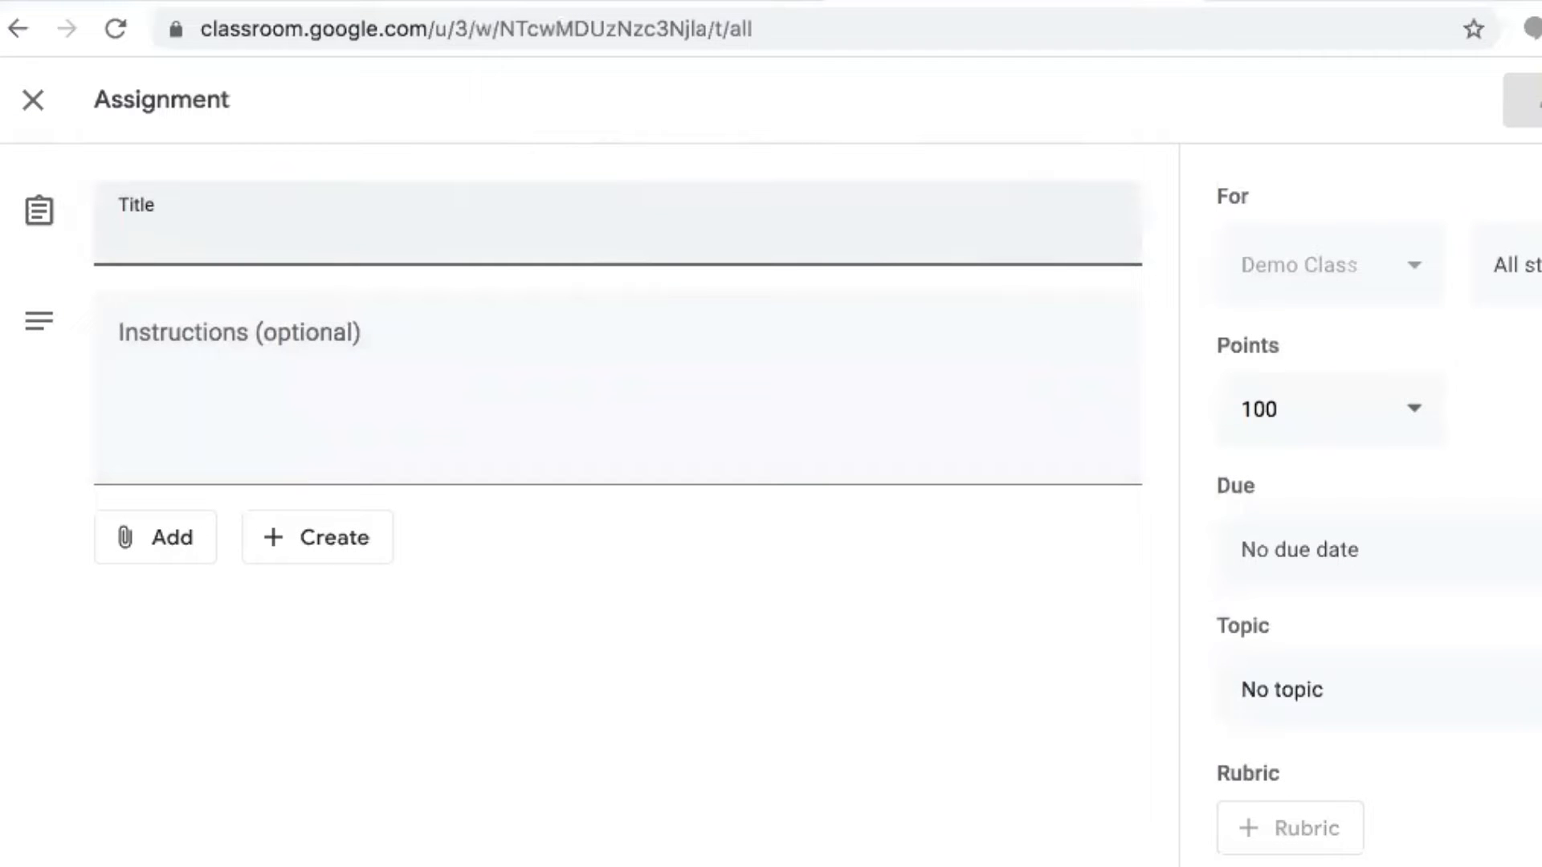
type("Create demo for ")
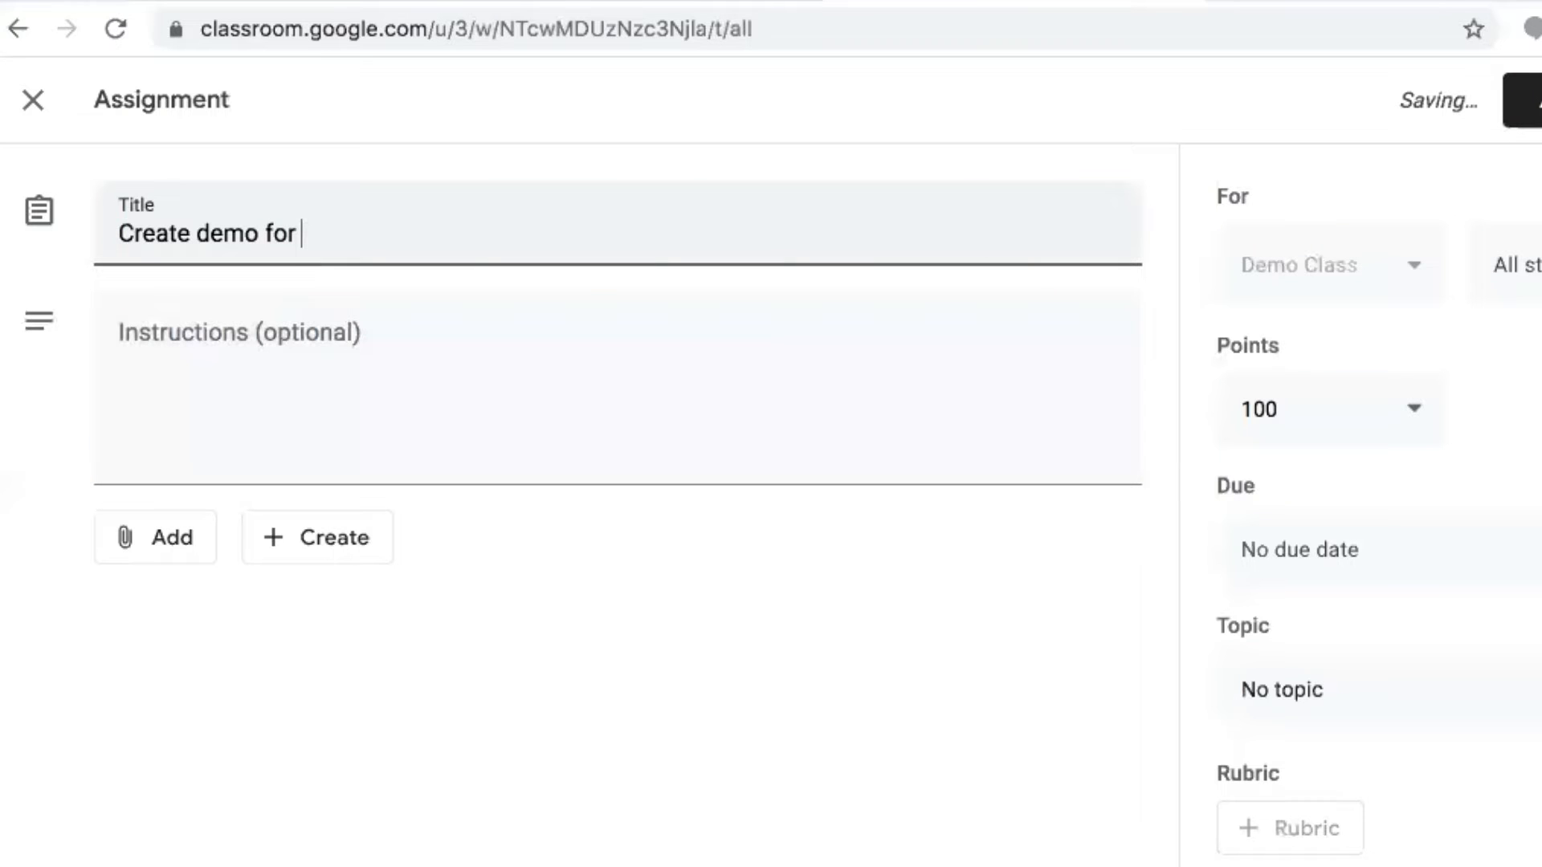
type("using ")
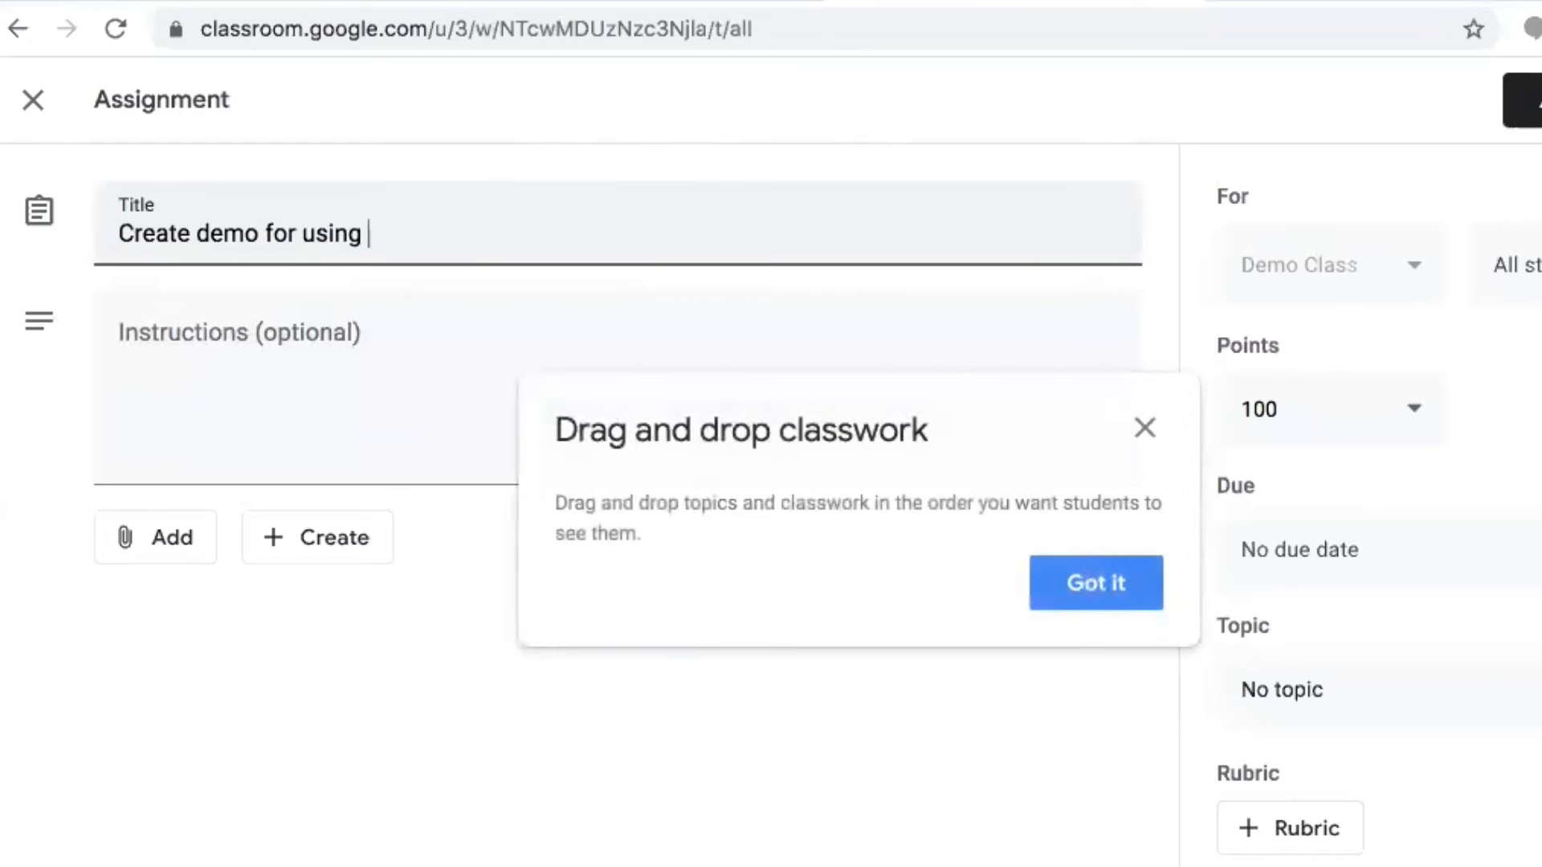
type("google classroom")
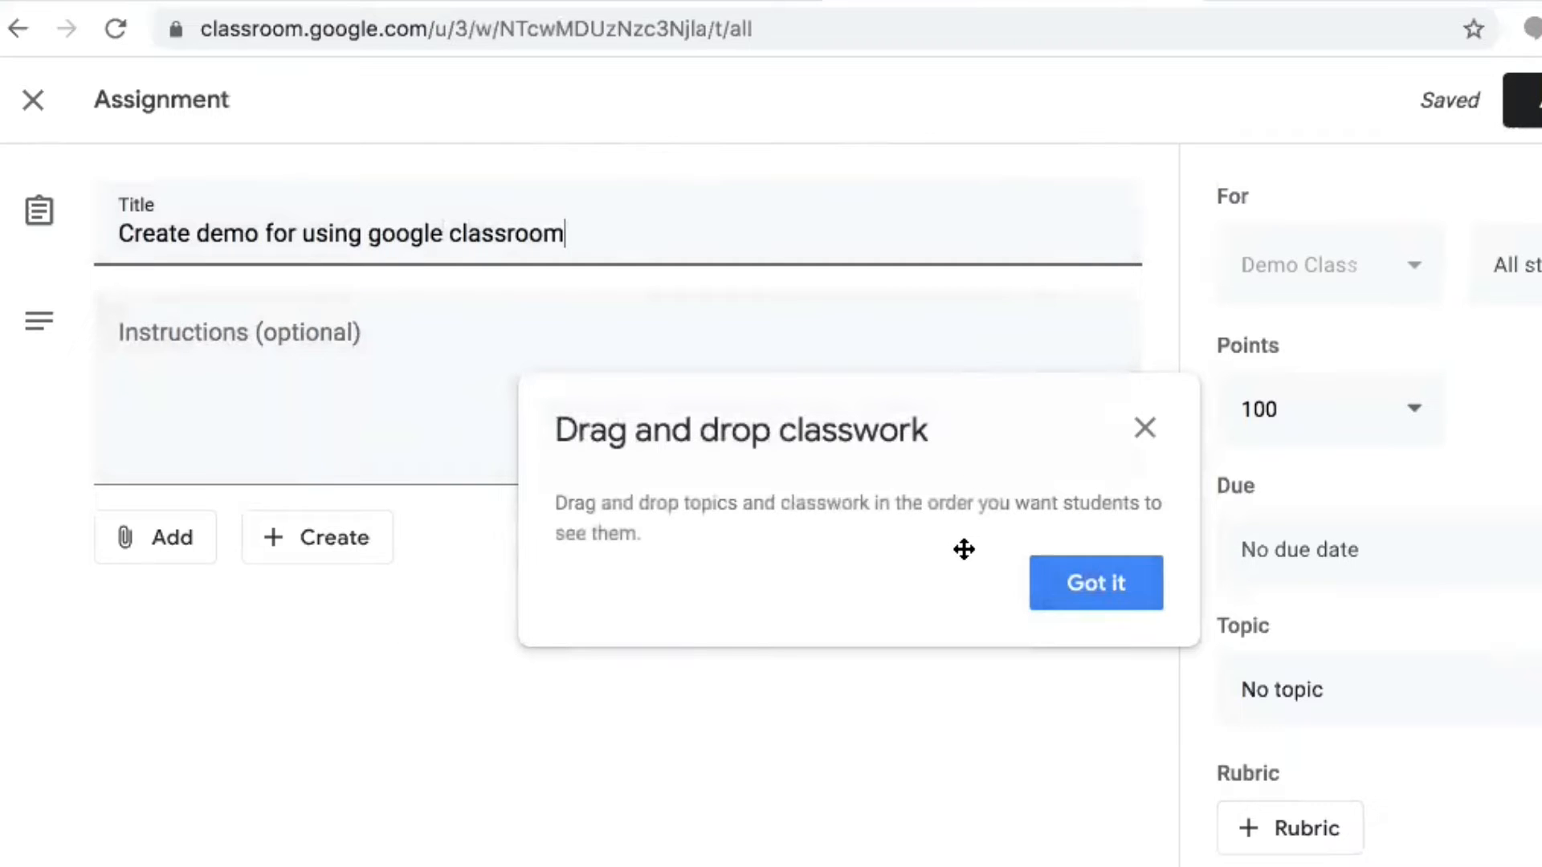
left_click(1101, 585)
left_click(144, 557)
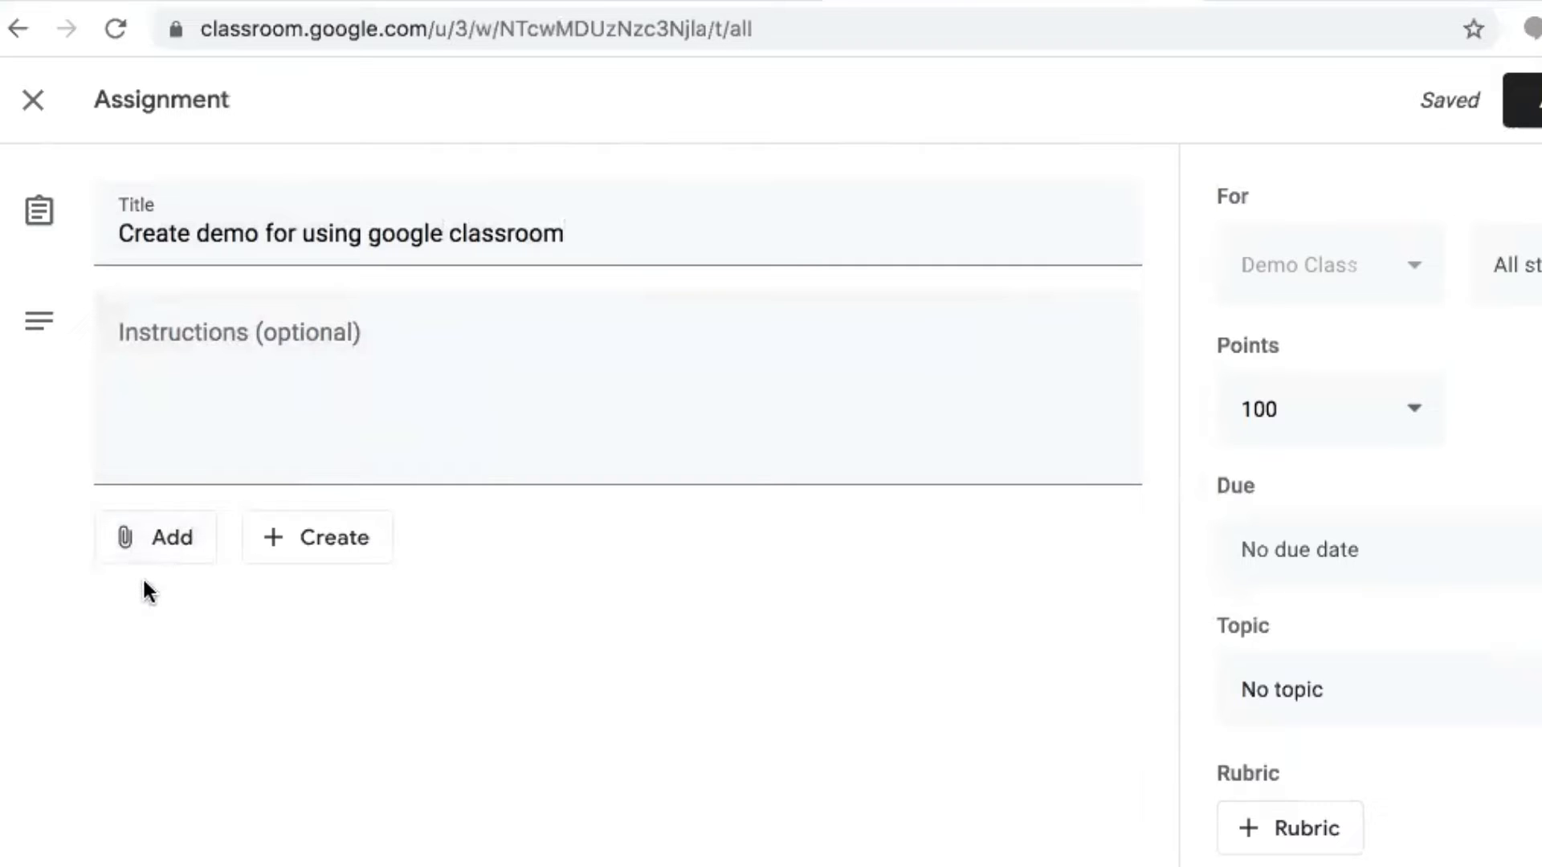
left_click(141, 544)
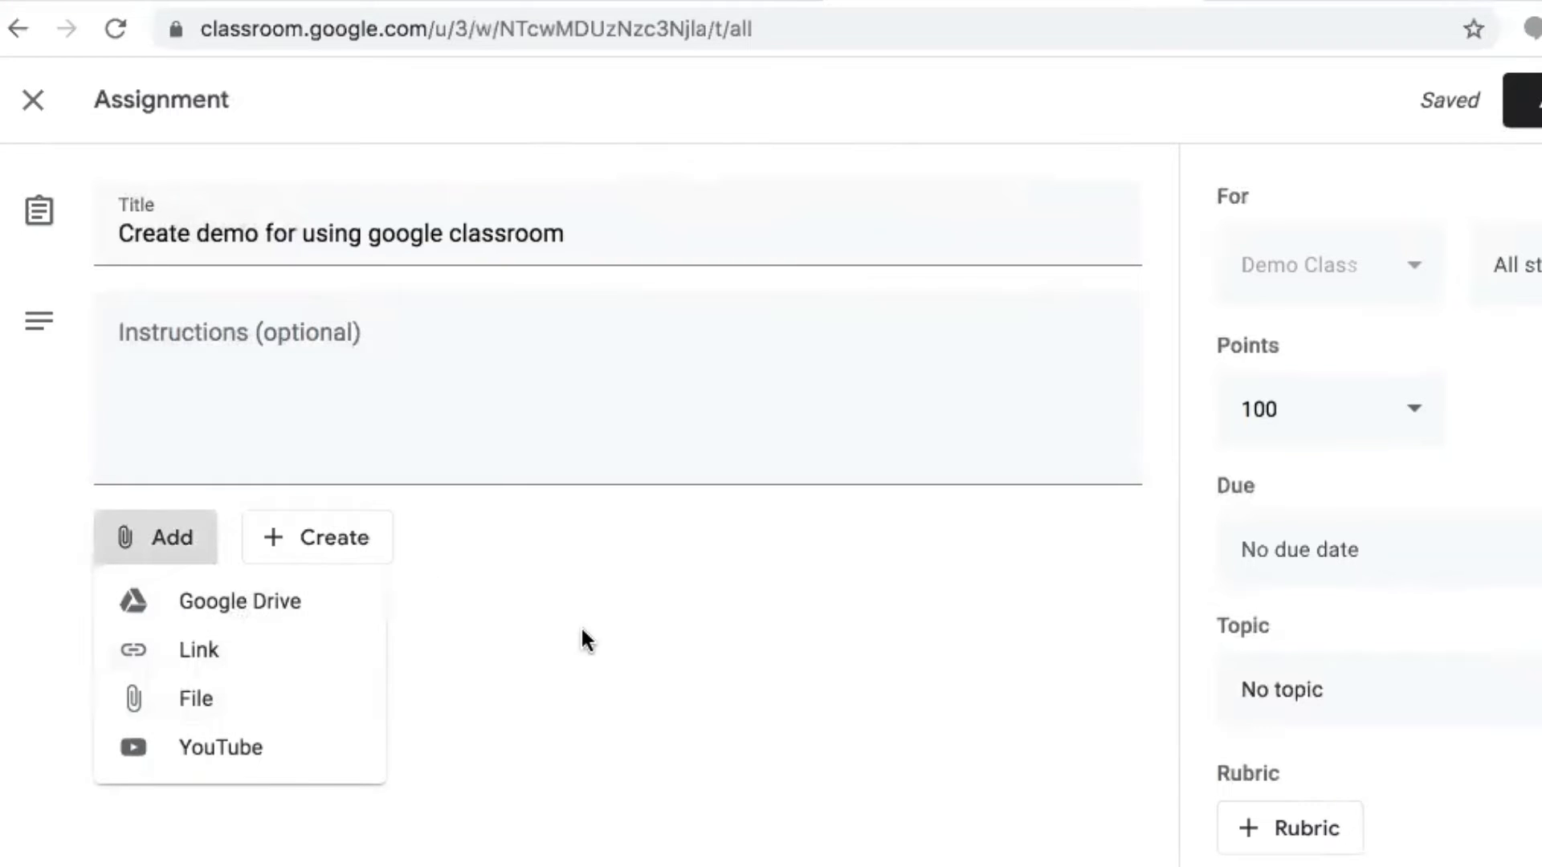
left_click(595, 643)
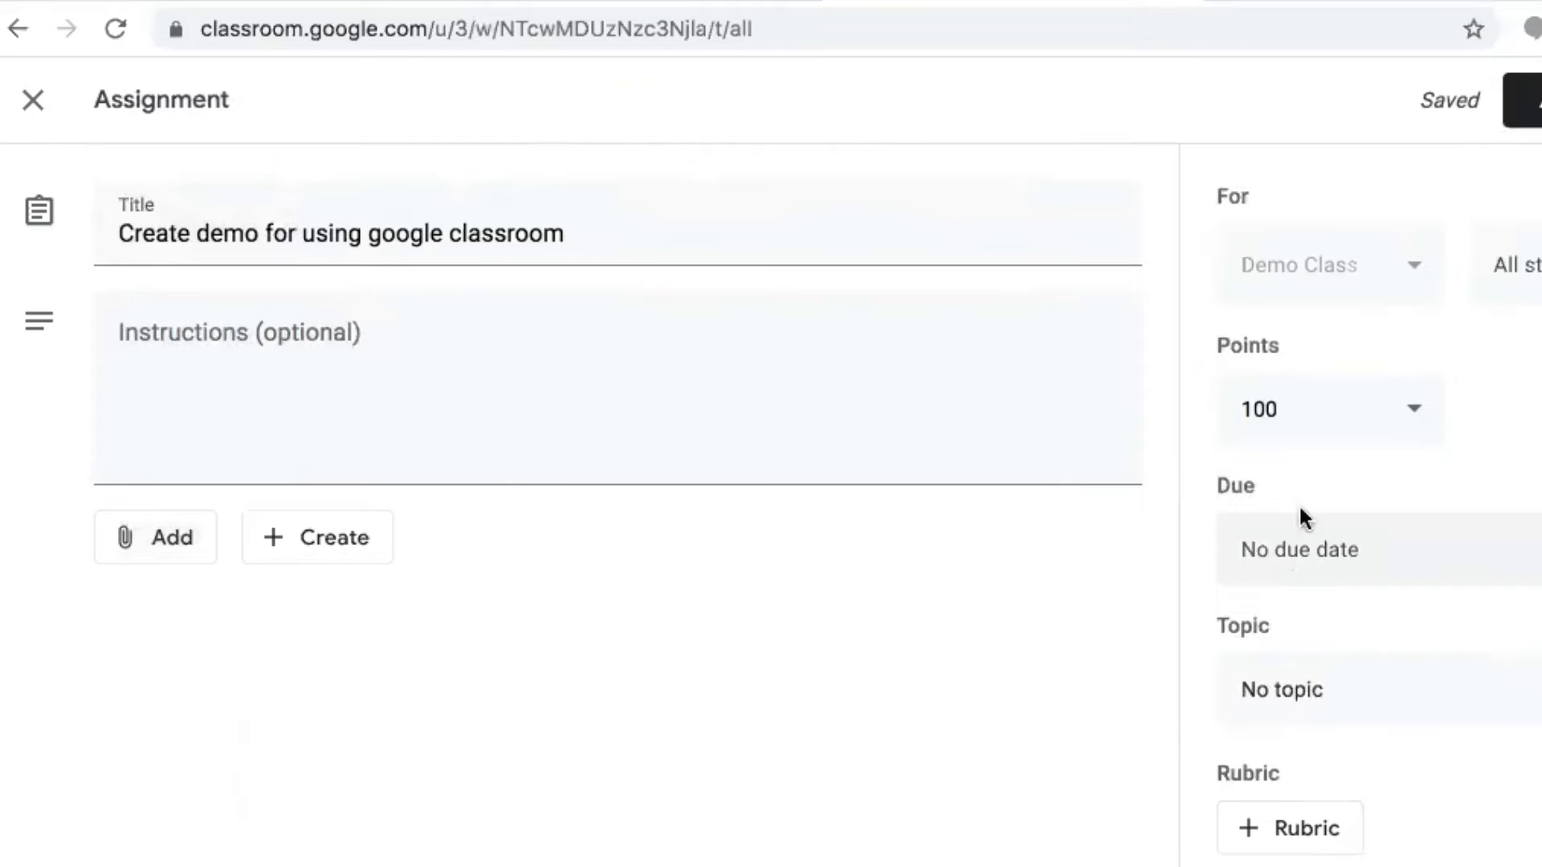
left_click(1517, 264)
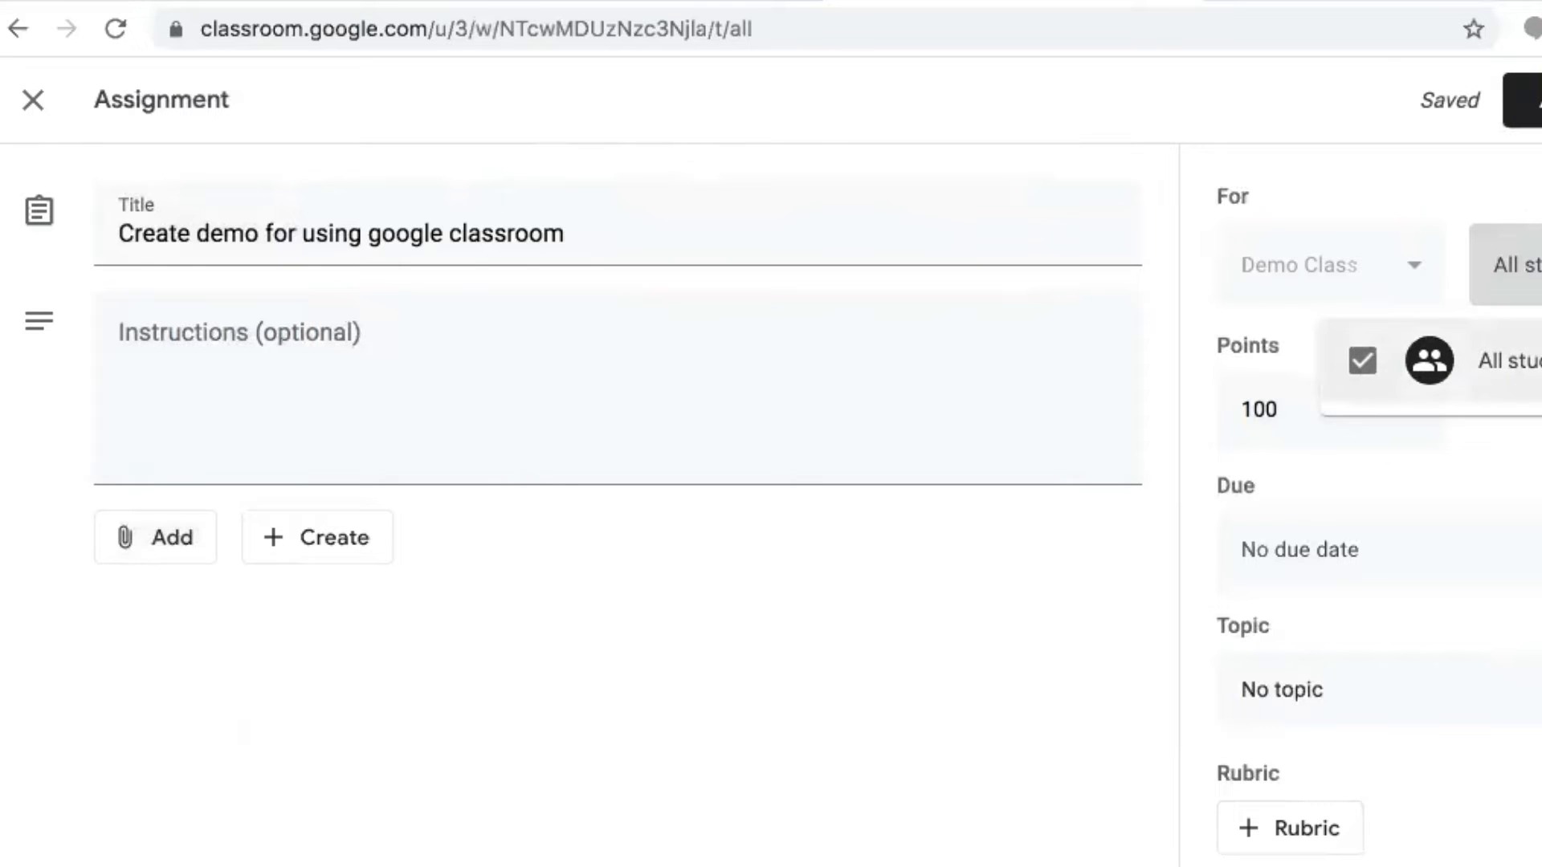
left_click(1485, 446)
left_click(1350, 417)
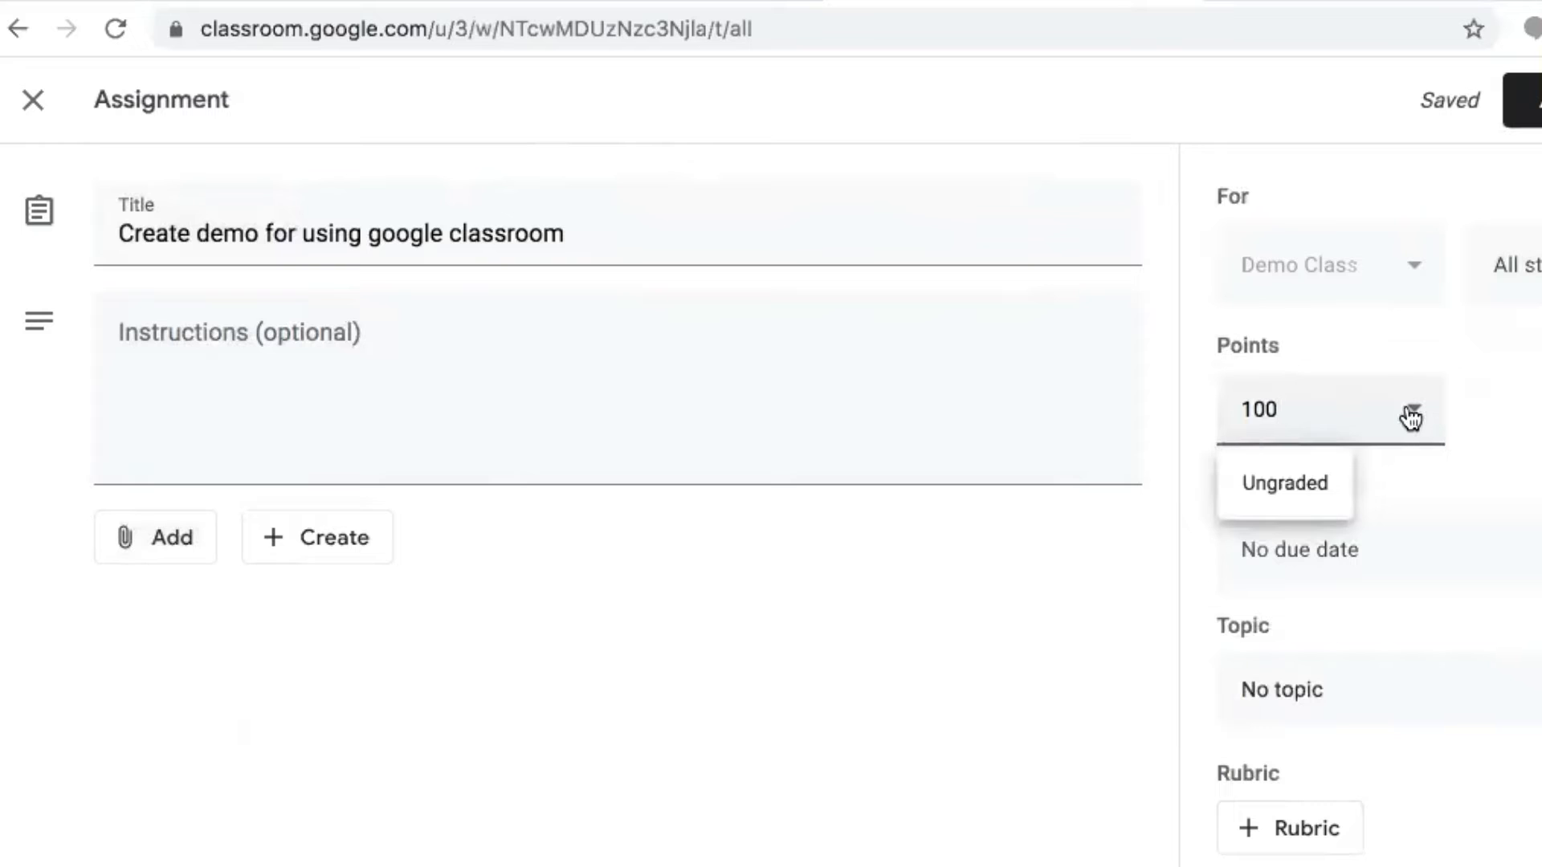
left_click(1285, 490)
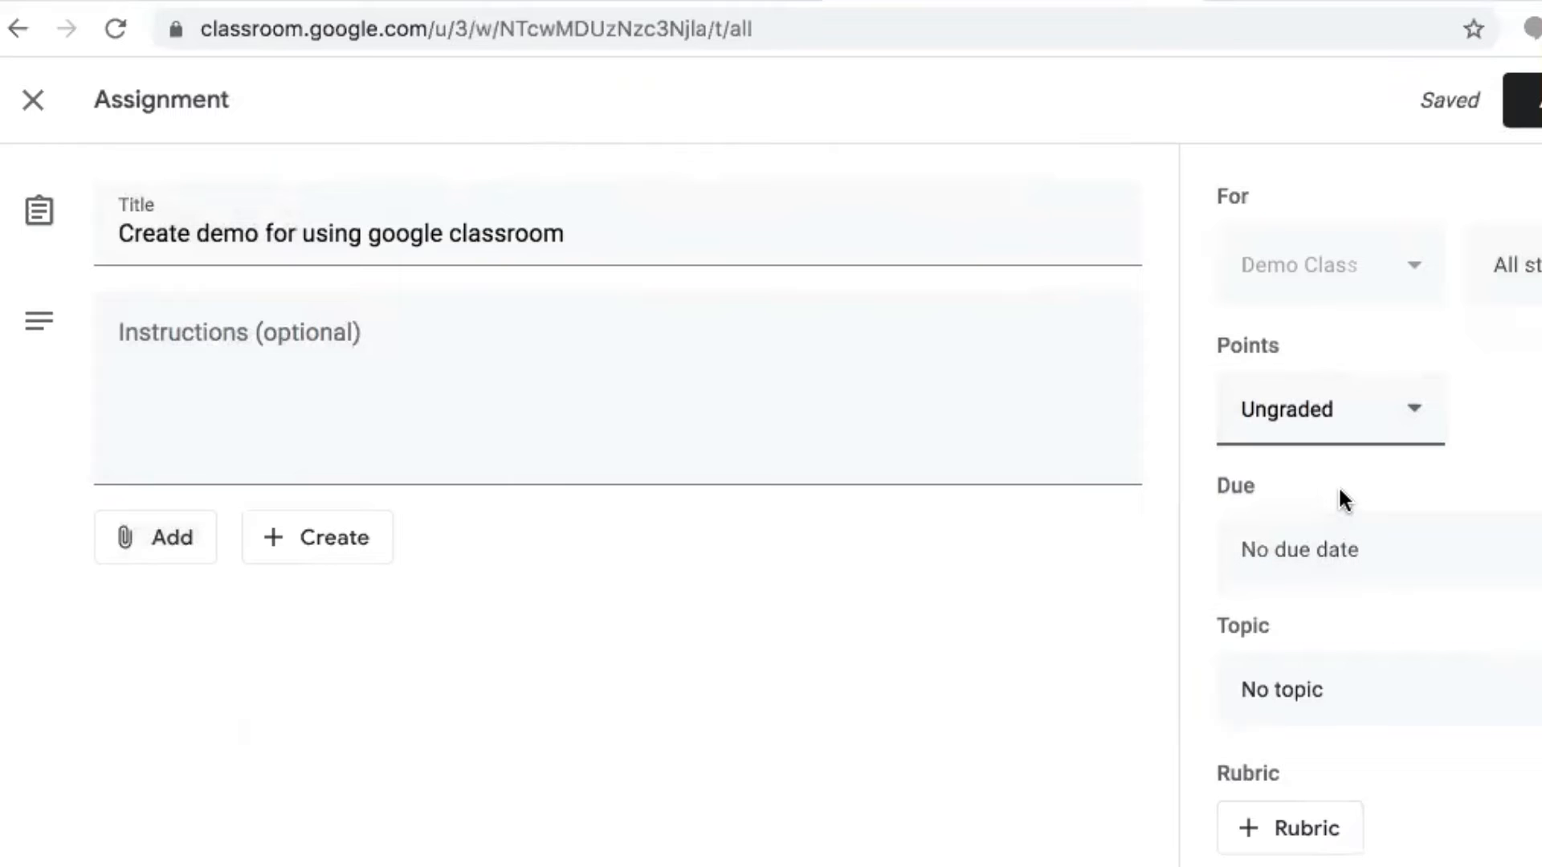
left_click_drag(1333, 408, 1188, 405)
key("BackSpace")
type("100")
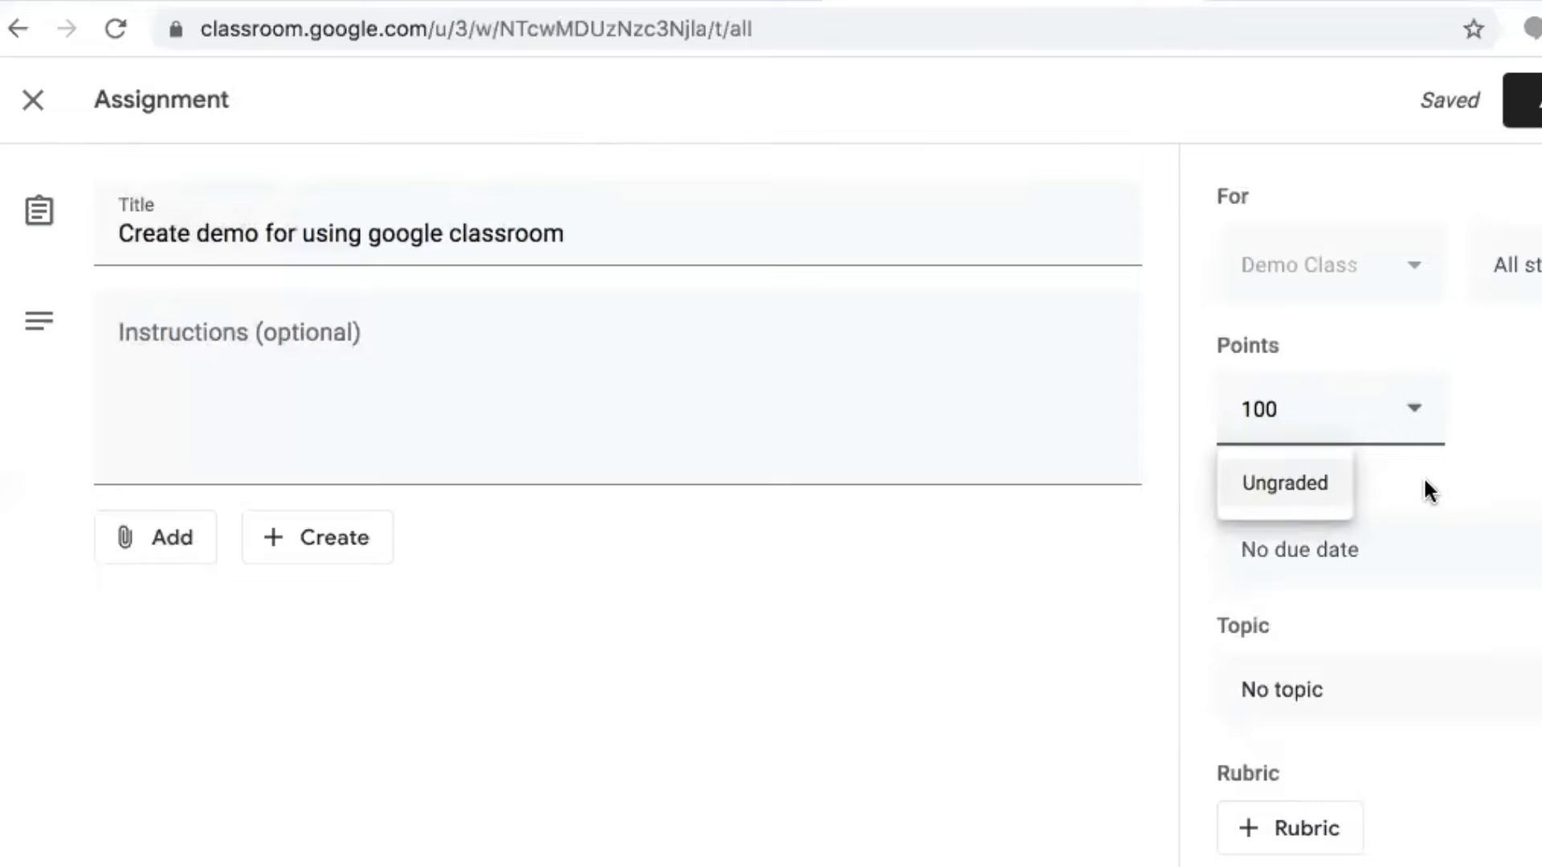
key("Return")
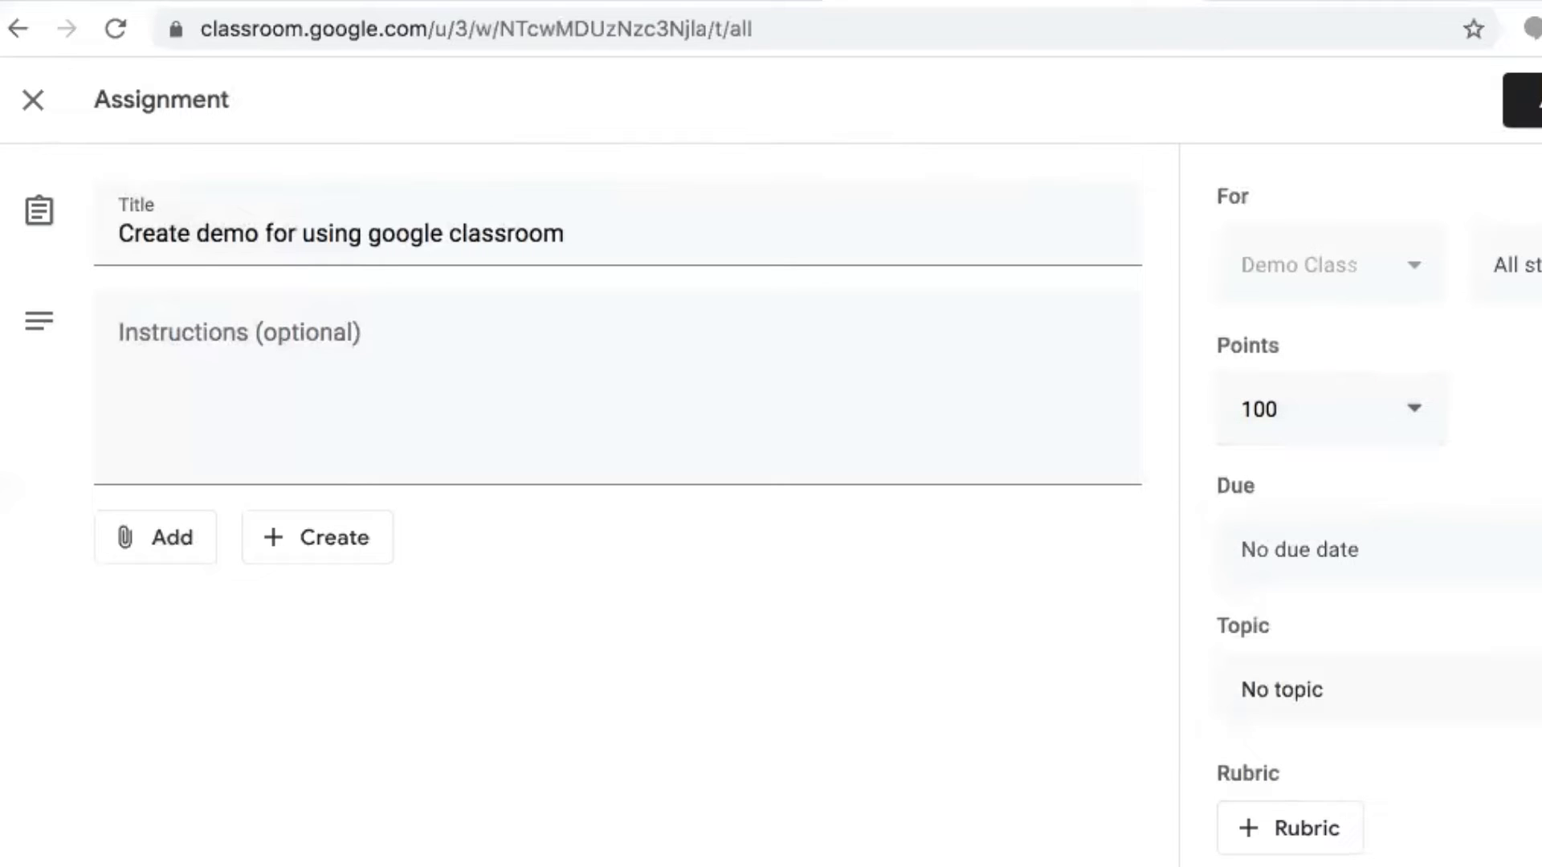
Change the assignment's points from 100 to 10
left_click(1296, 415)
key("BackSpace")
key("BackSpace")
key("BackSpace")
type("0")
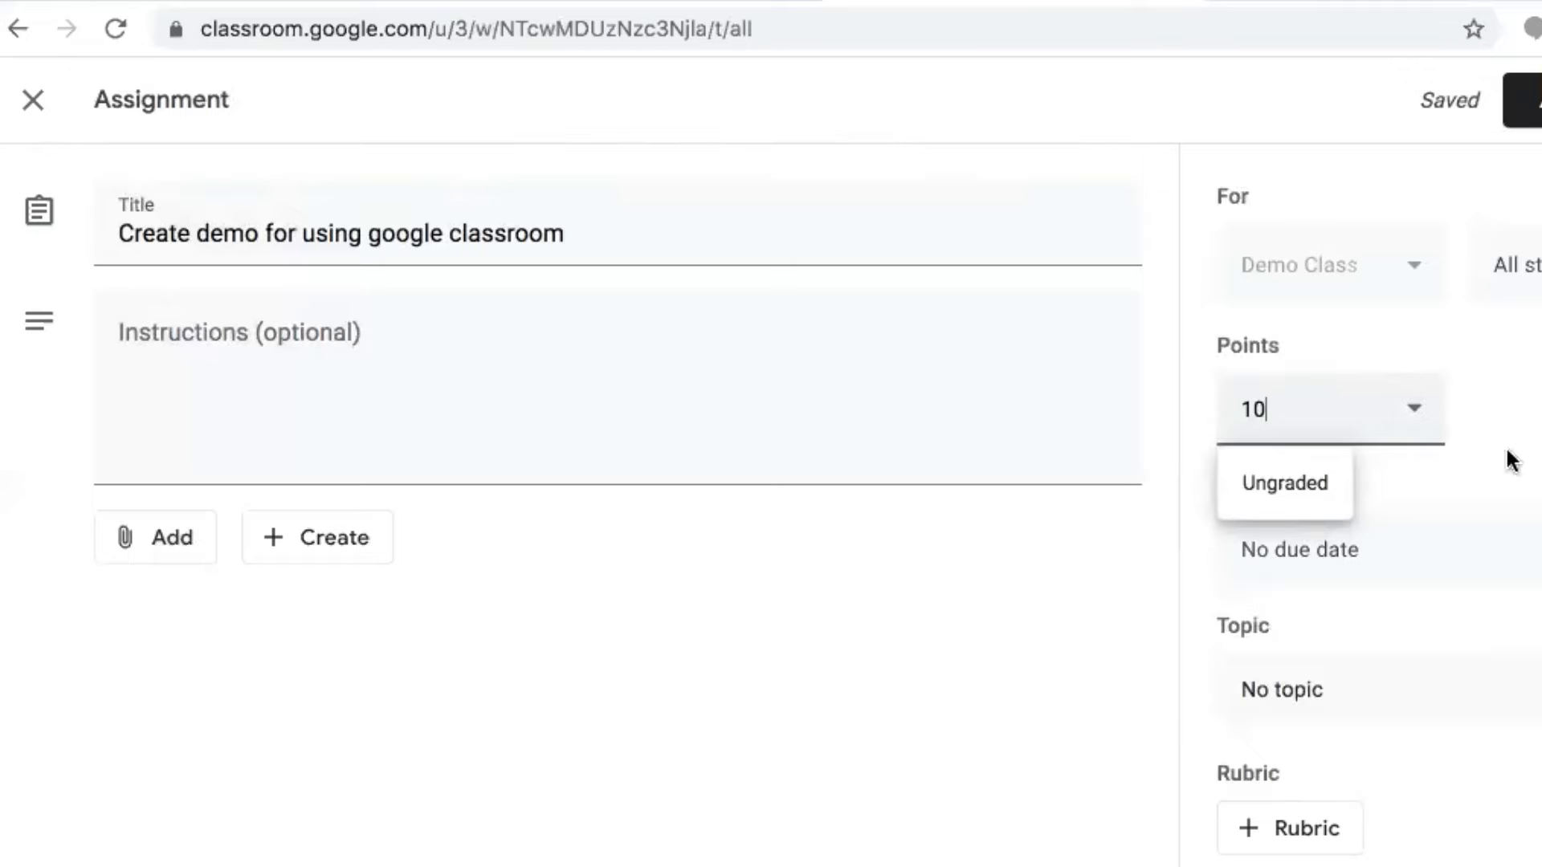
key("Return")
Set the assignment's due date to Friday, April 3, 2020
left_click(1474, 566)
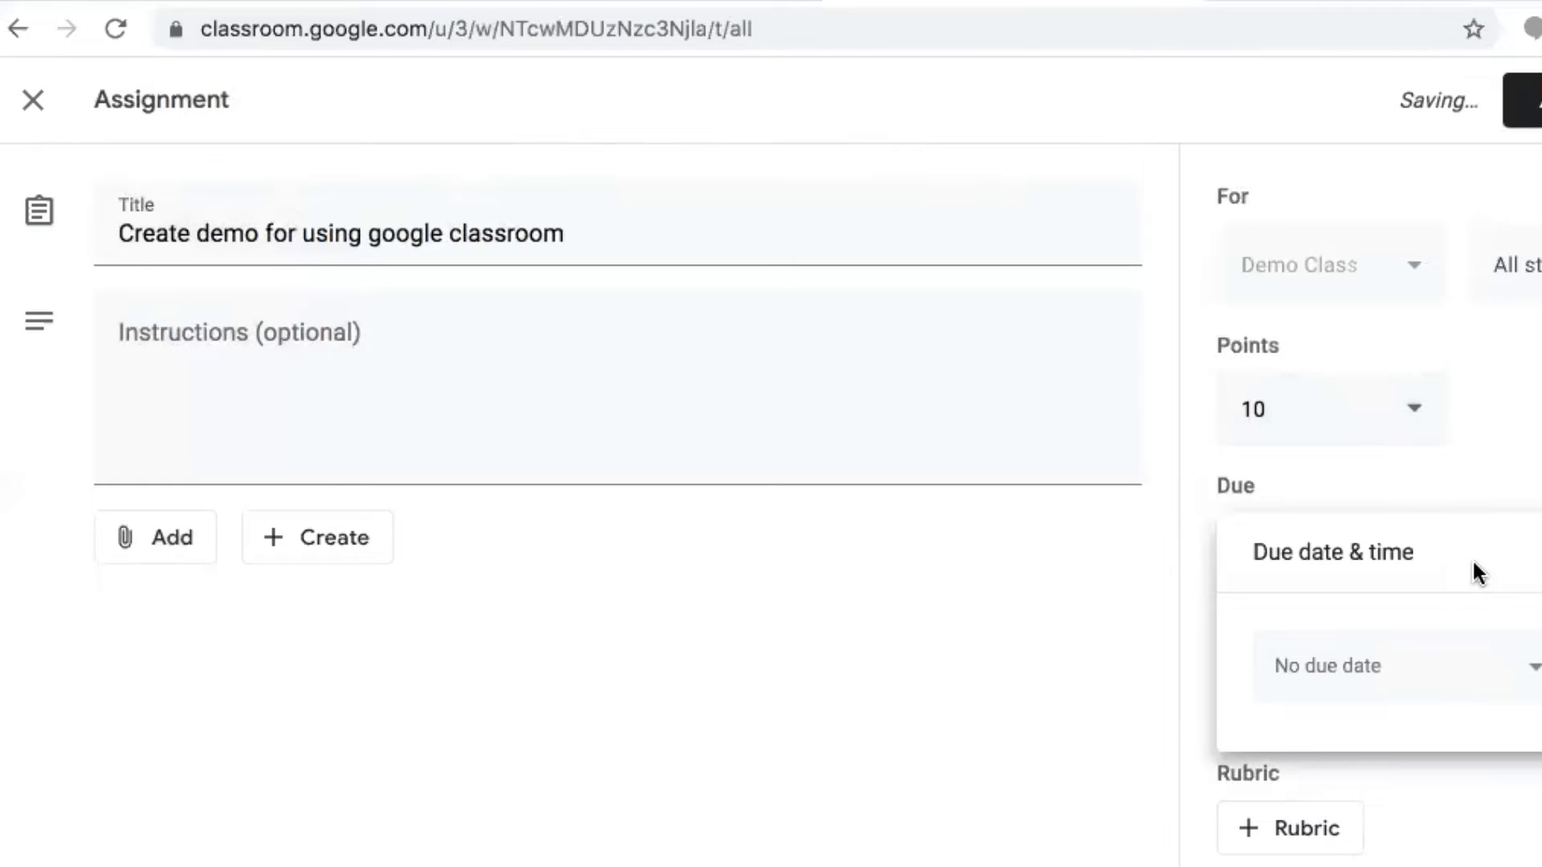
left_click(1426, 690)
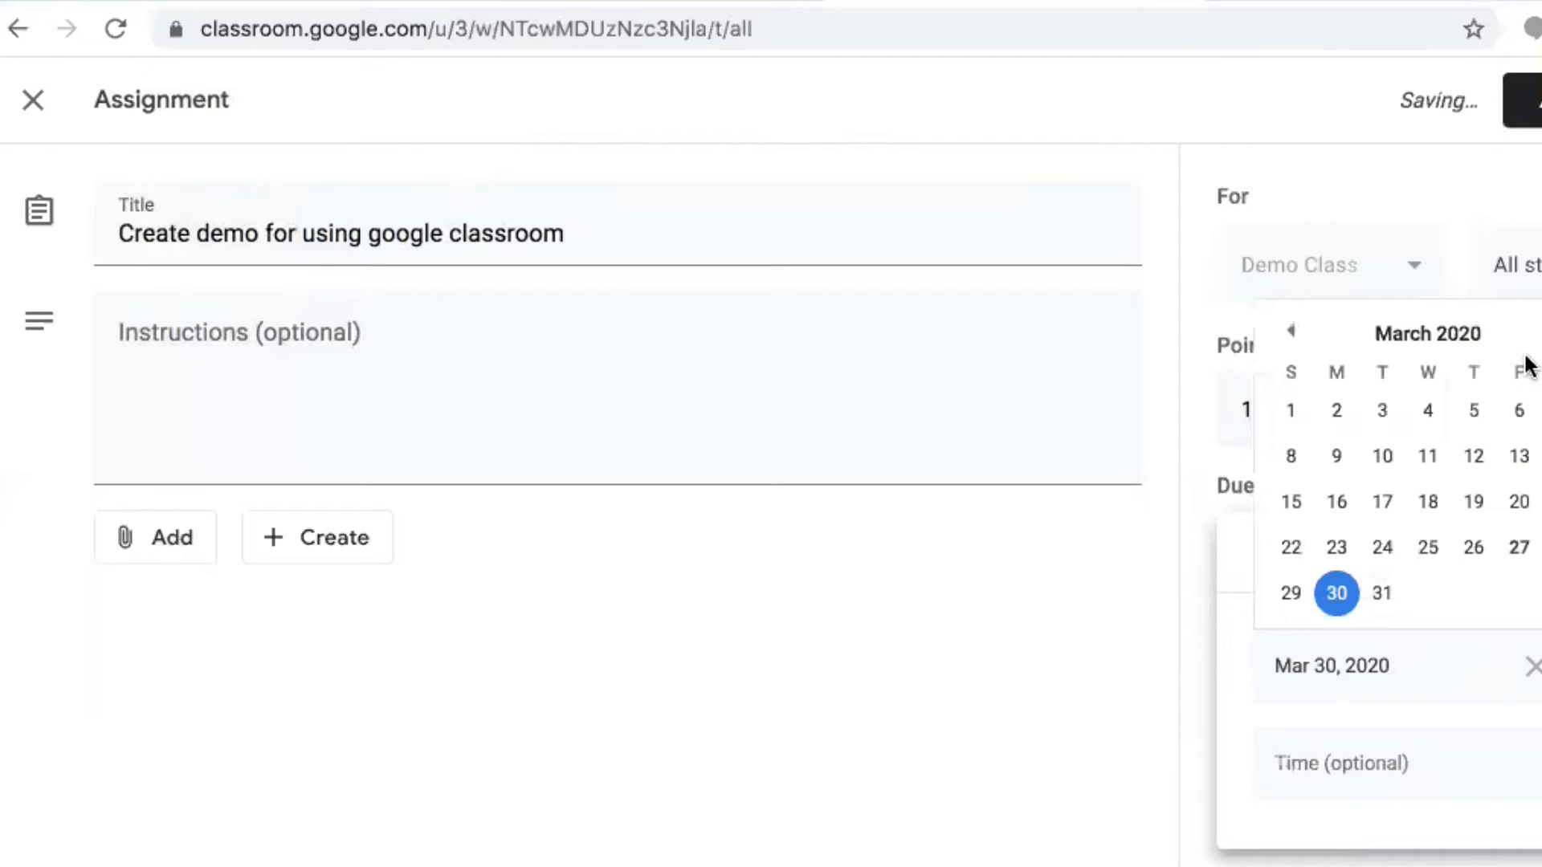
left_click(1539, 331)
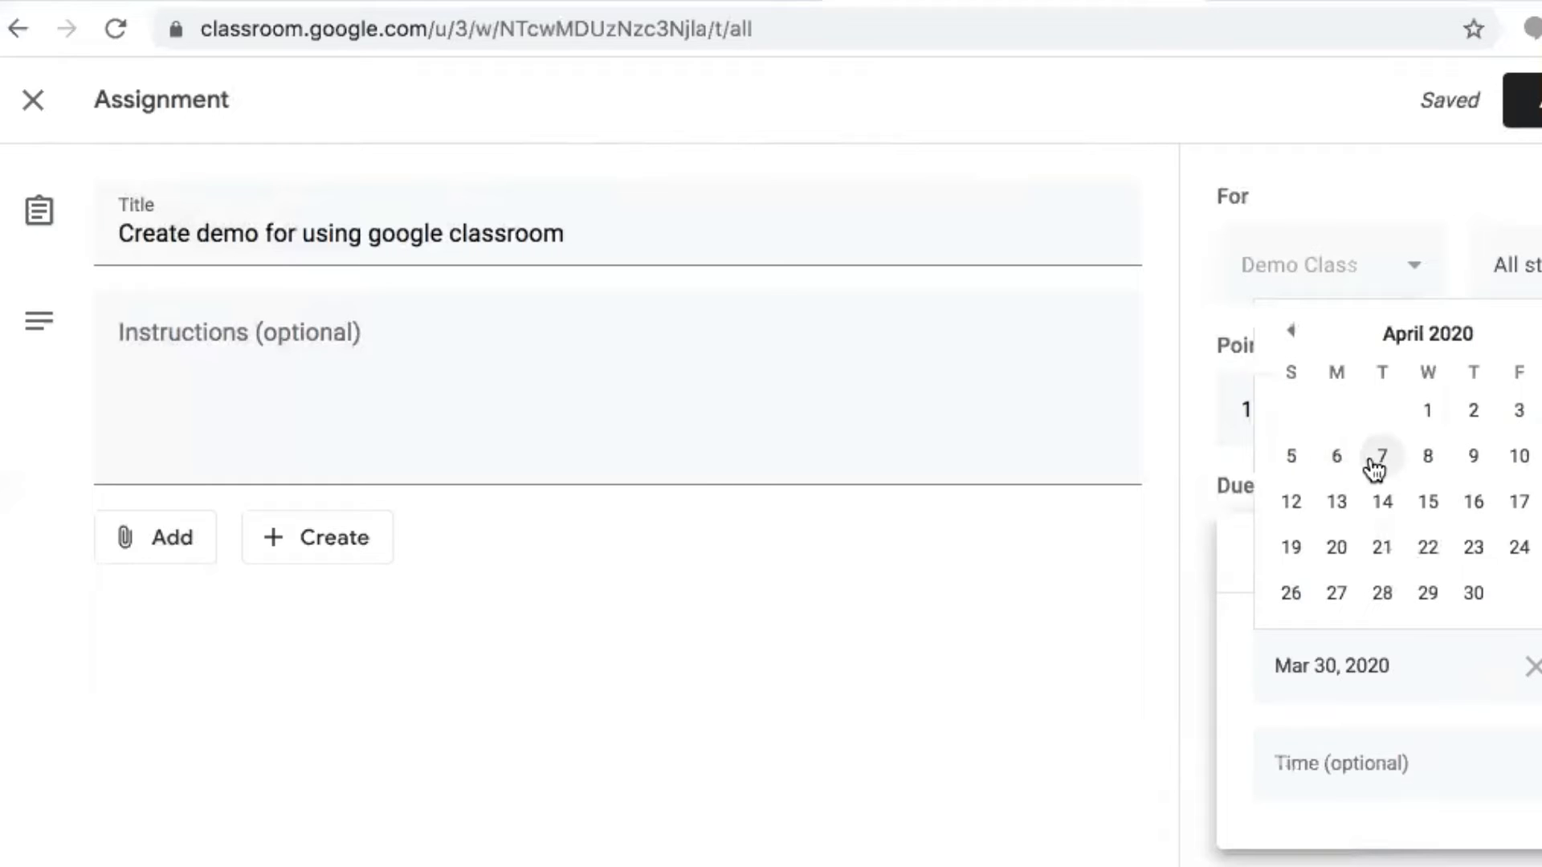
left_click(1522, 410)
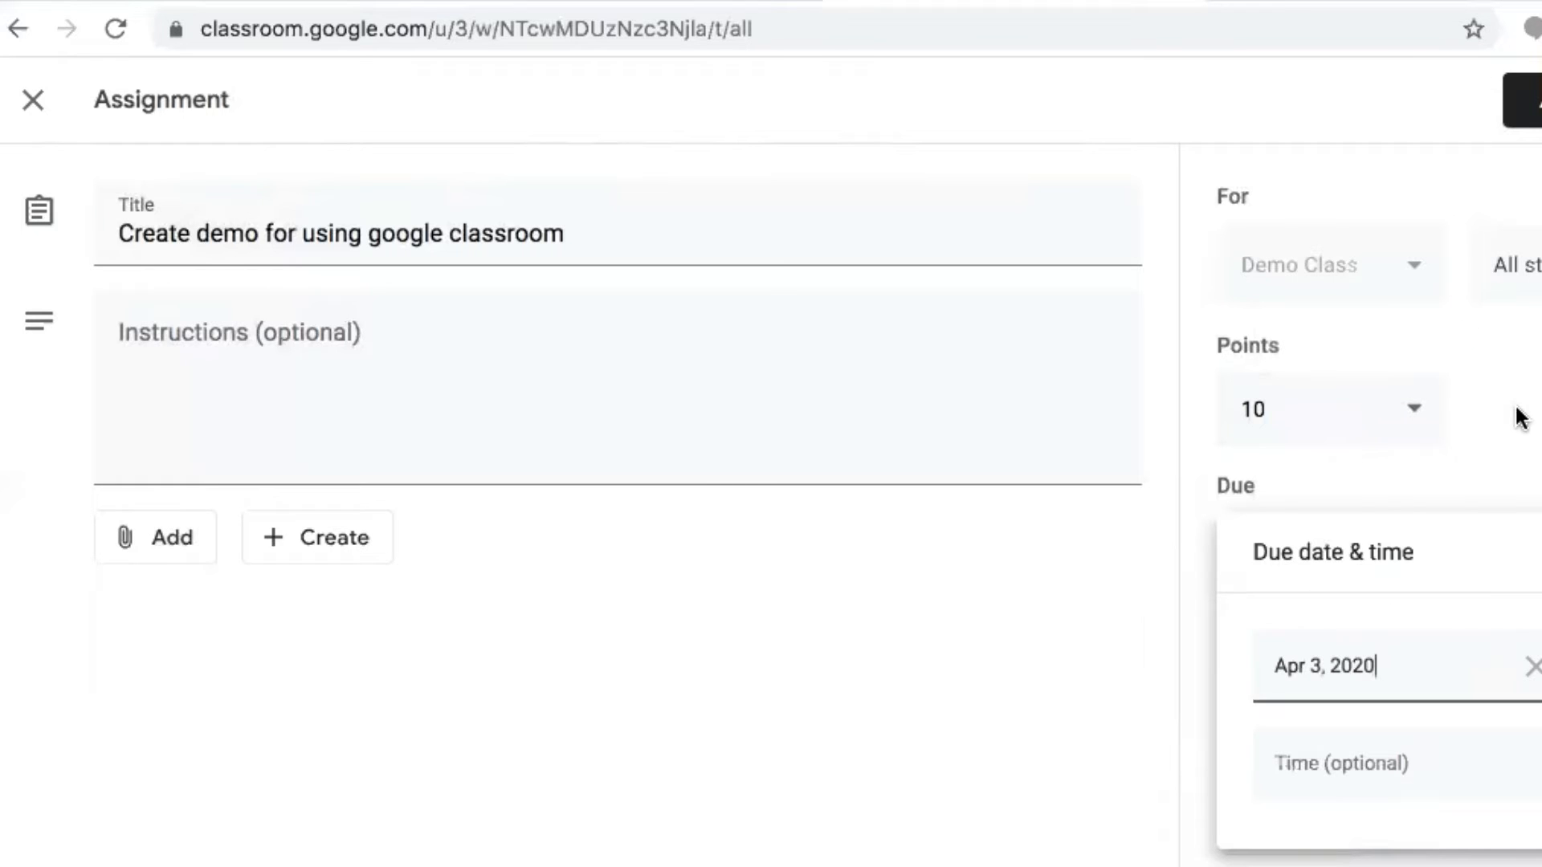
left_click(1516, 417)
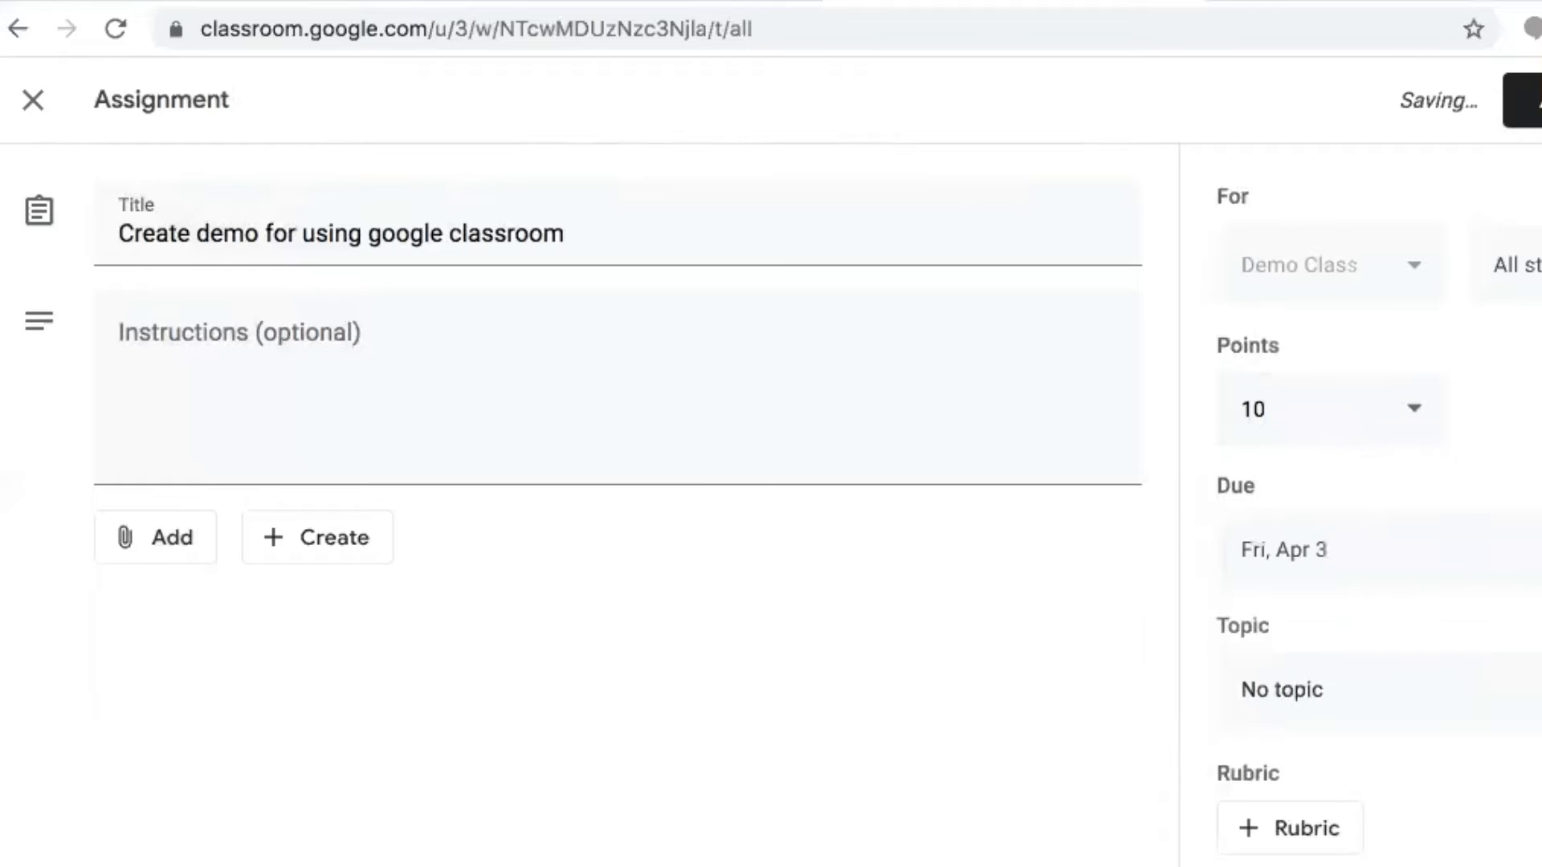
File the assignment under the 'How to Use Google Classroom' topic
left_click(1370, 711)
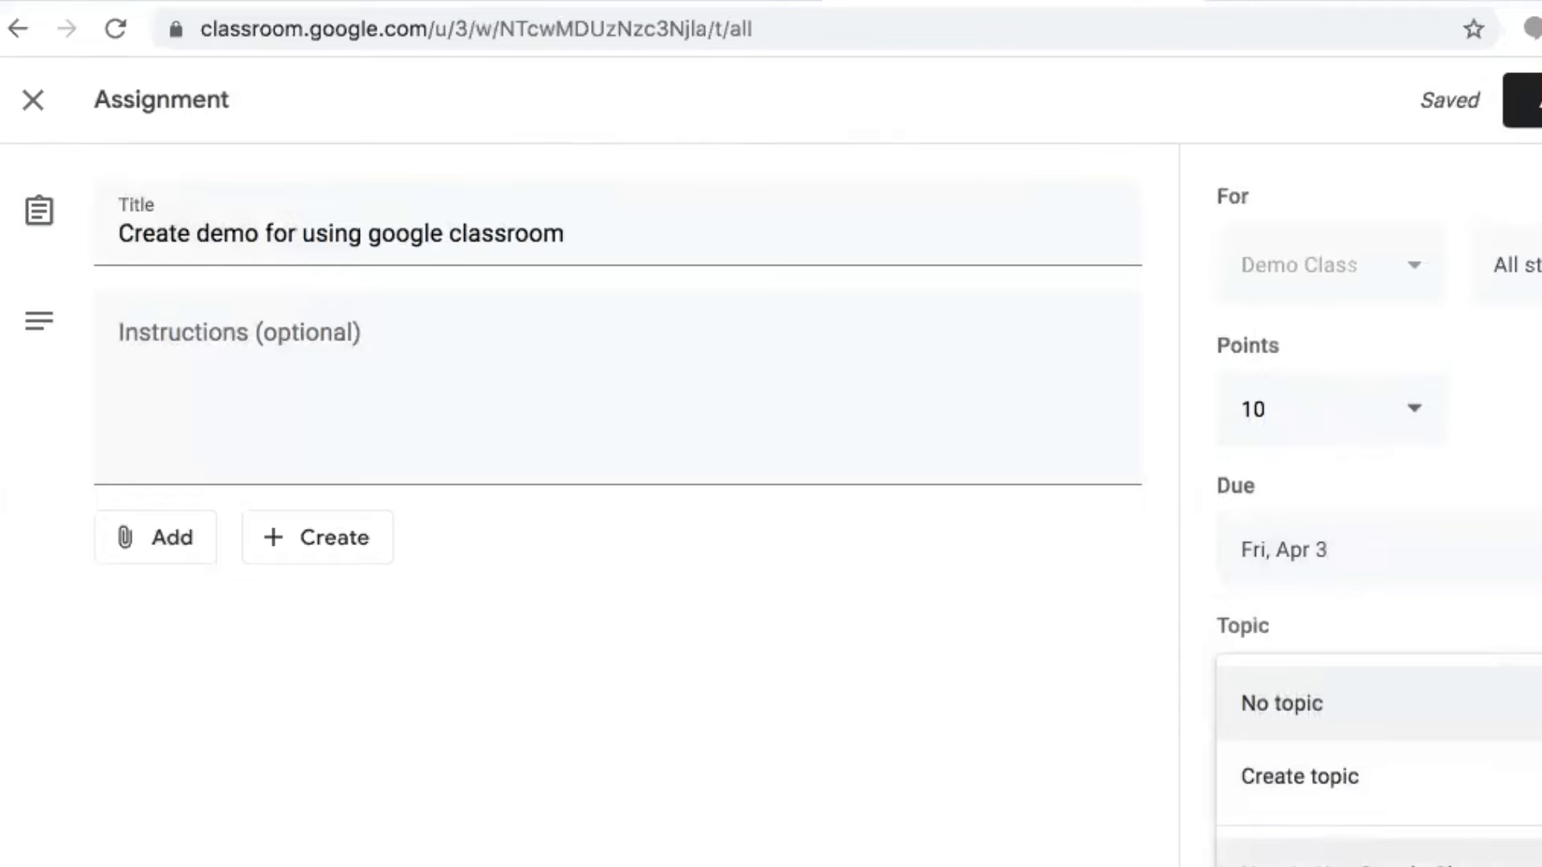
left_click(1325, 858)
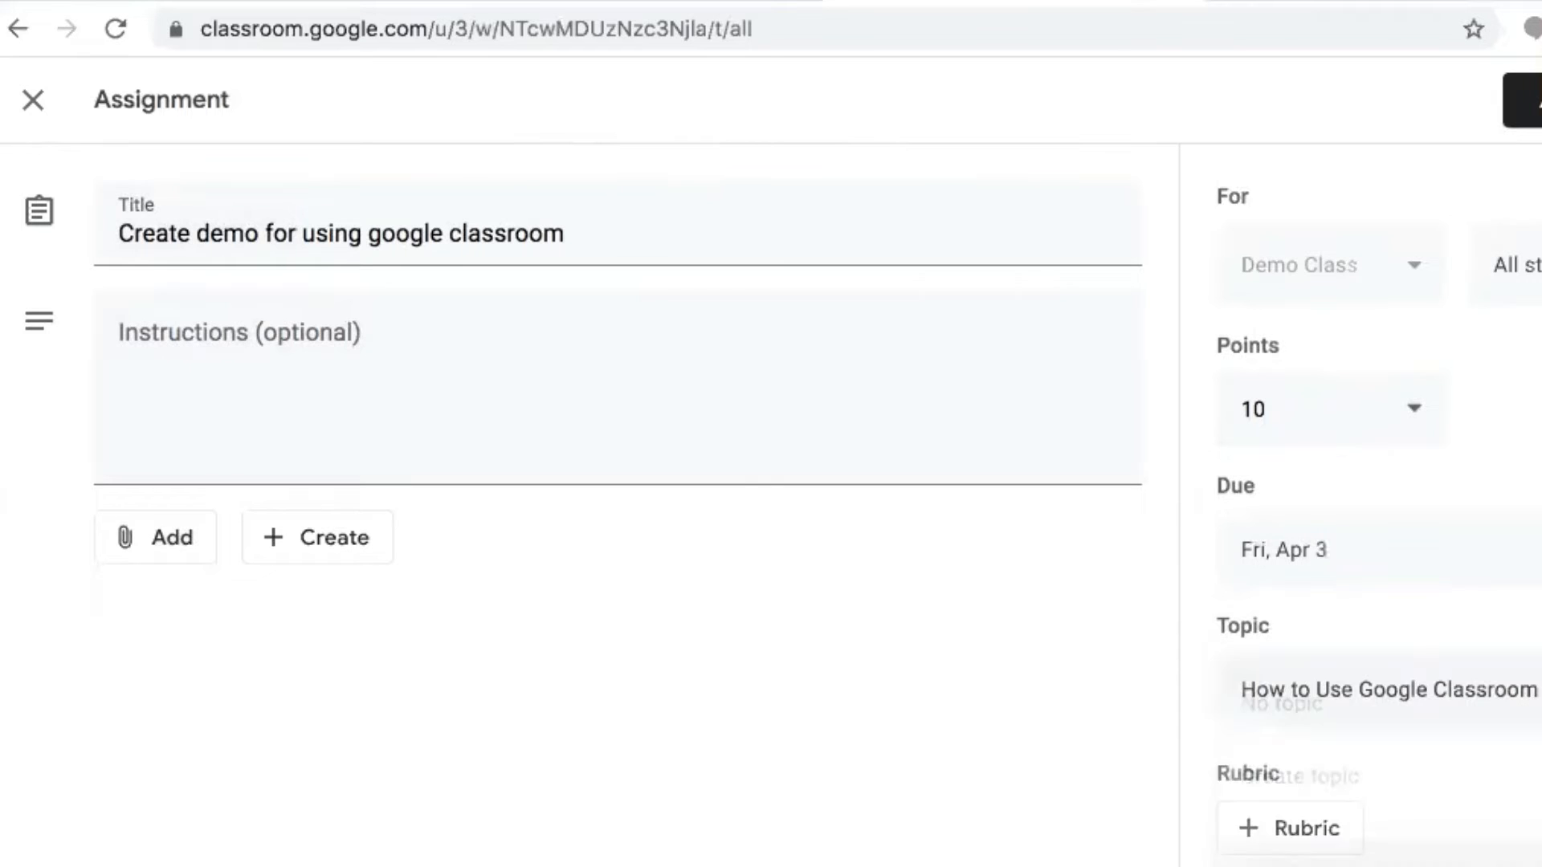
left_click(1312, 836)
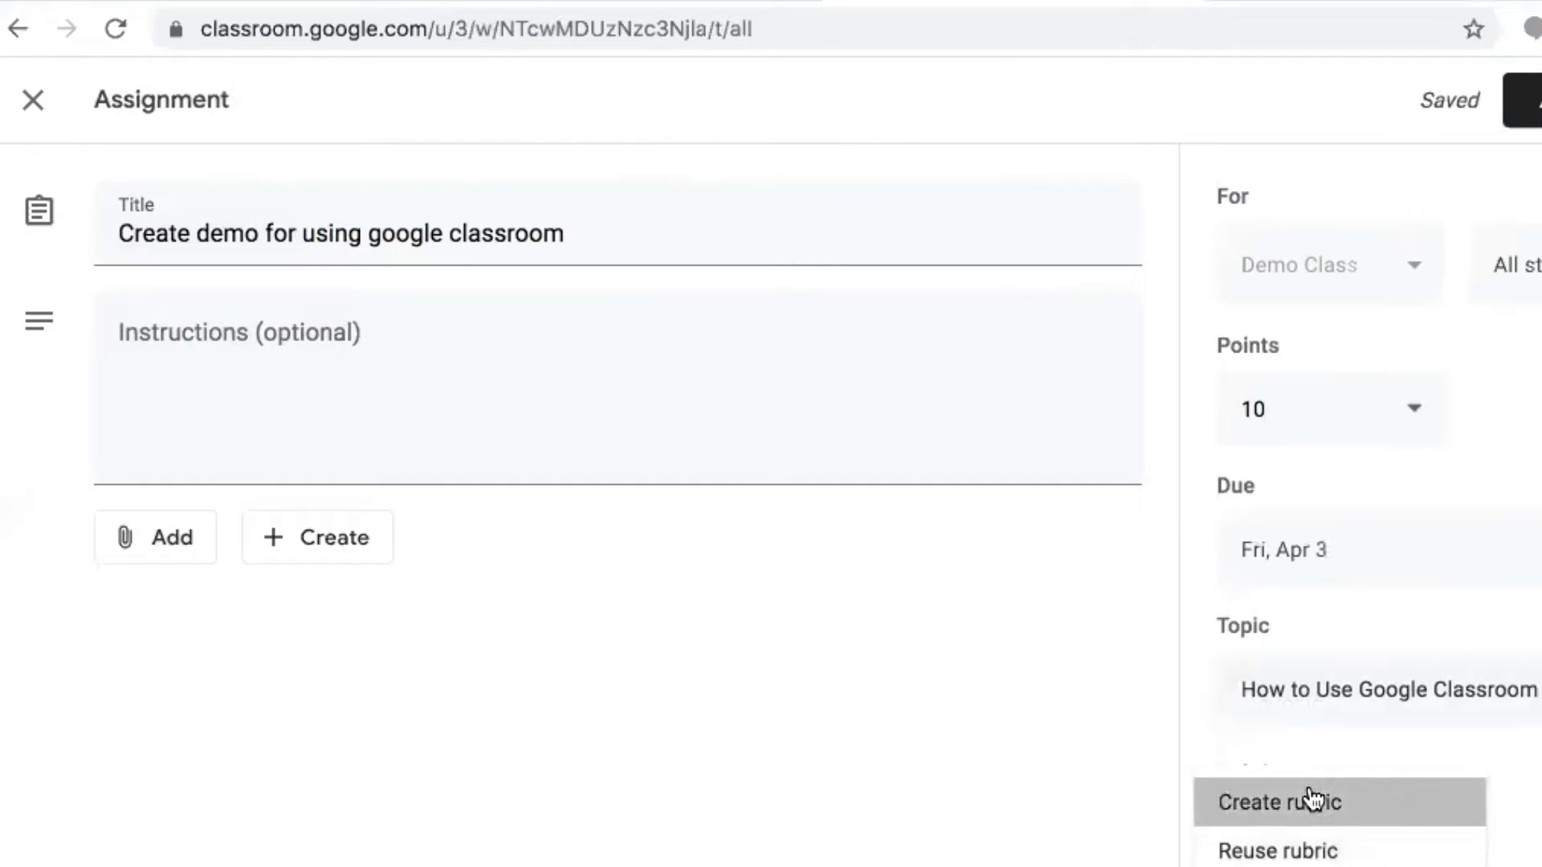
left_click(1311, 800)
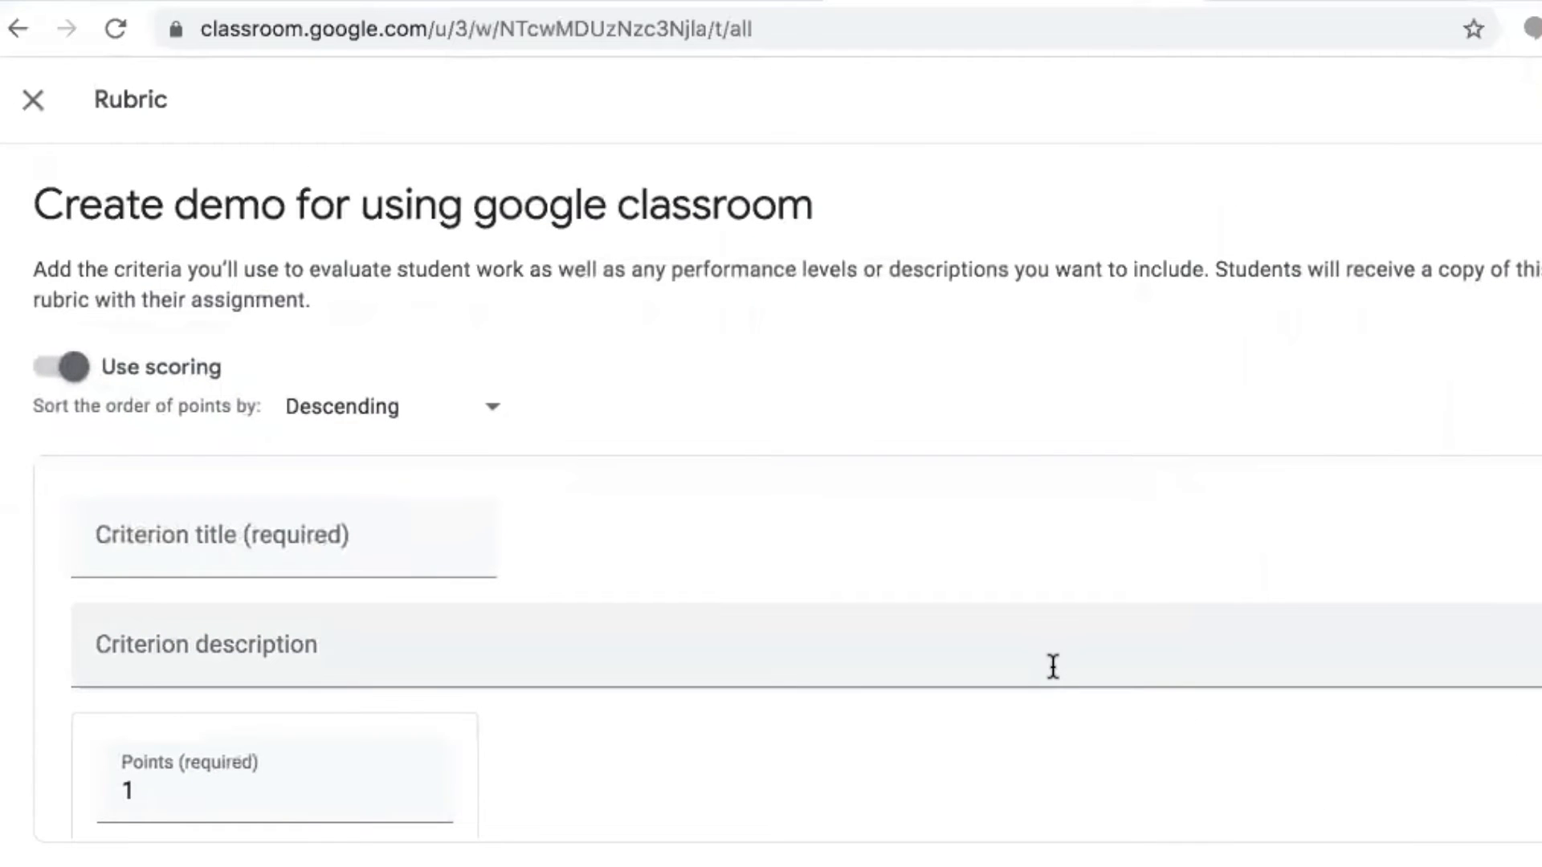
left_click(69, 369)
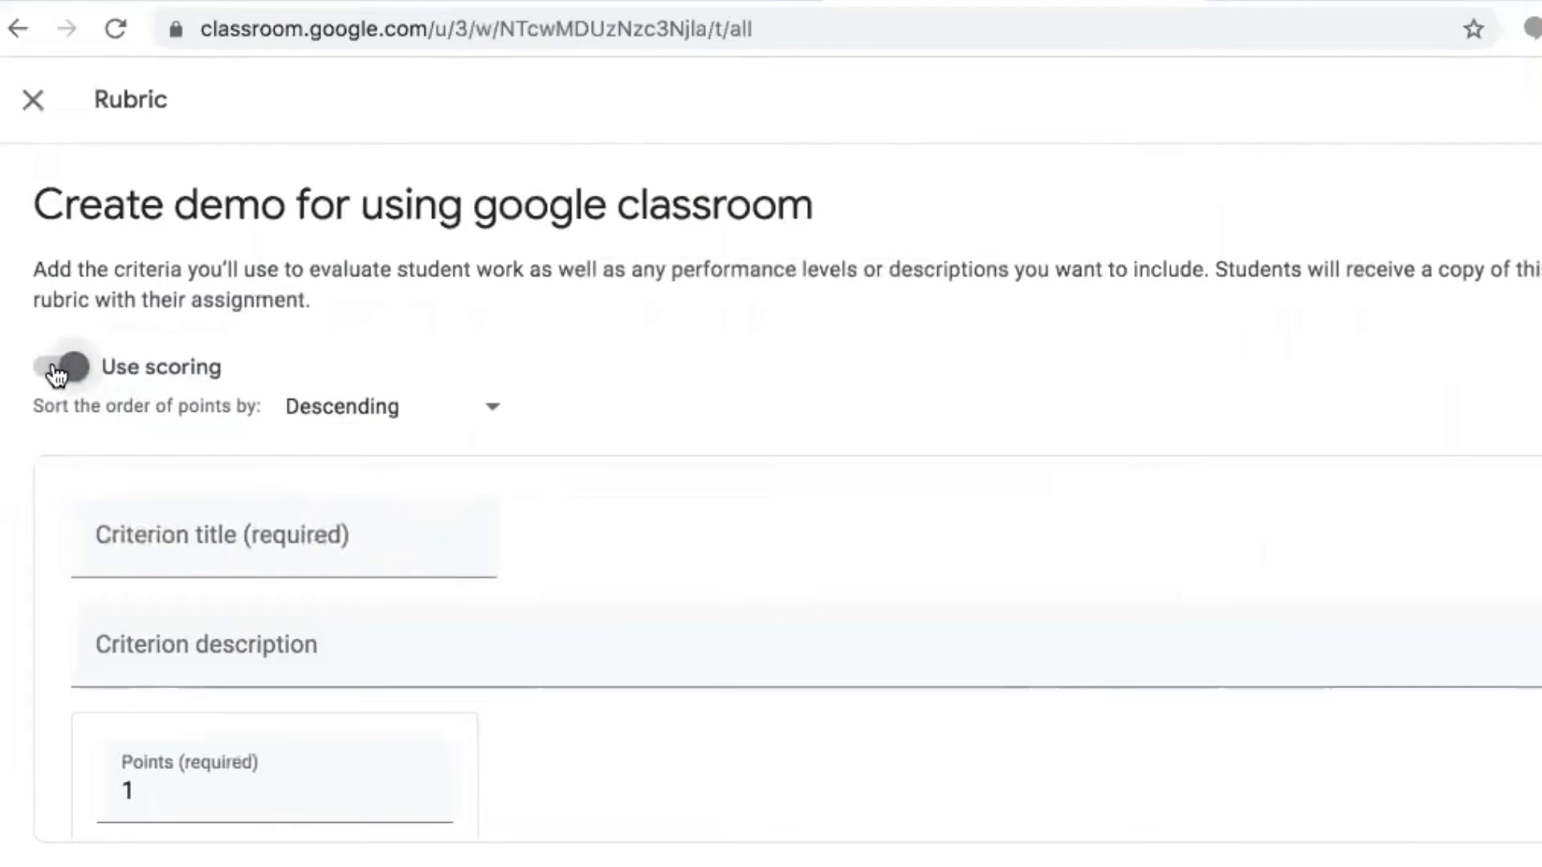
left_click(922, 604)
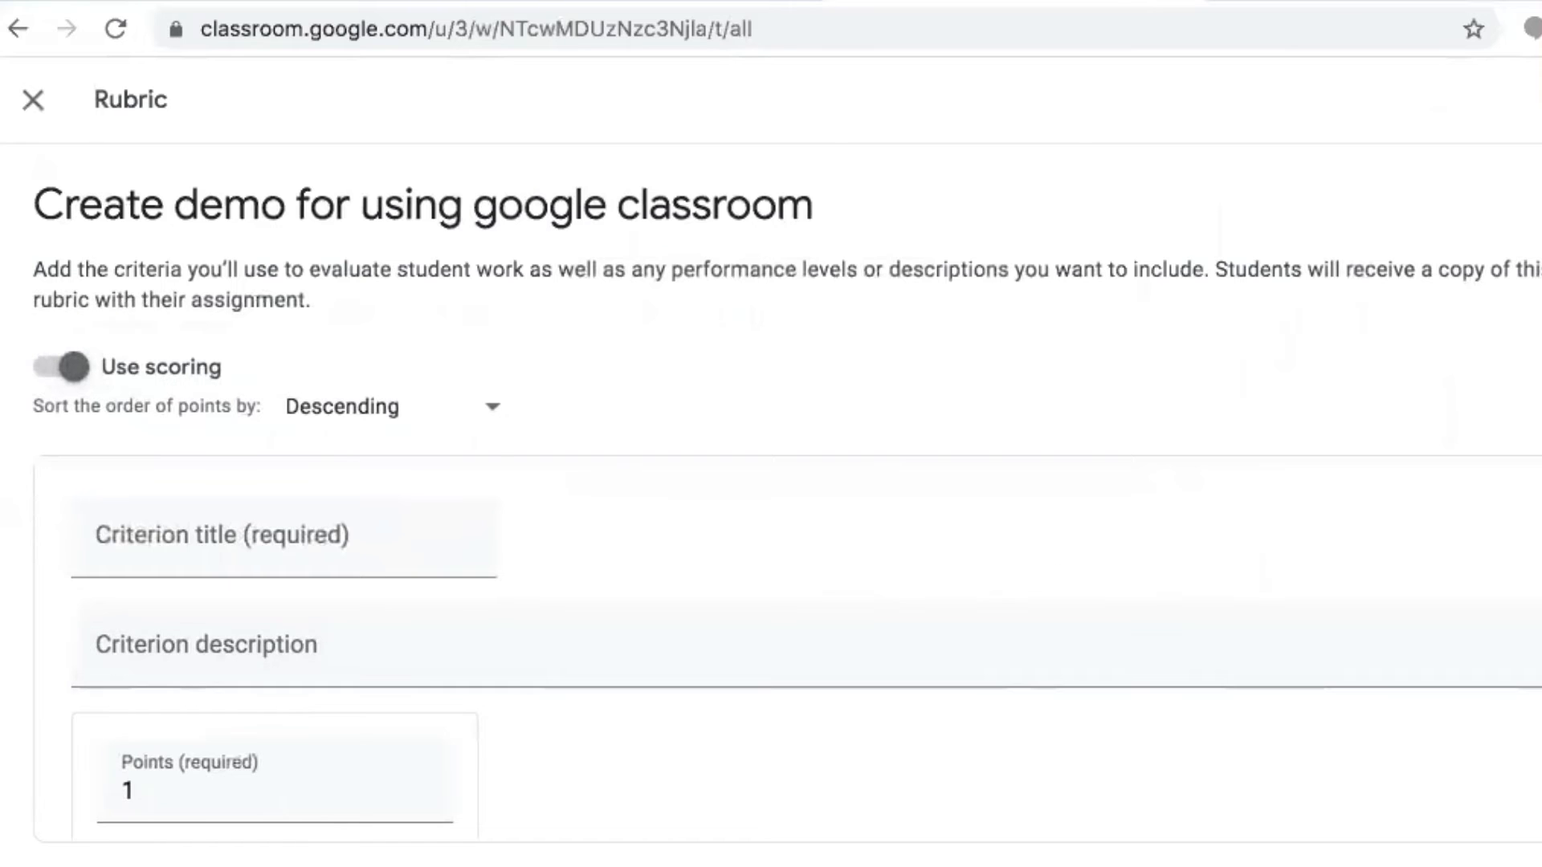
scroll(804, 642, "down", 4)
scroll(803, 642, "up", 2)
scroll(803, 642, "up", 2)
left_click(33, 100)
left_click(1042, 598)
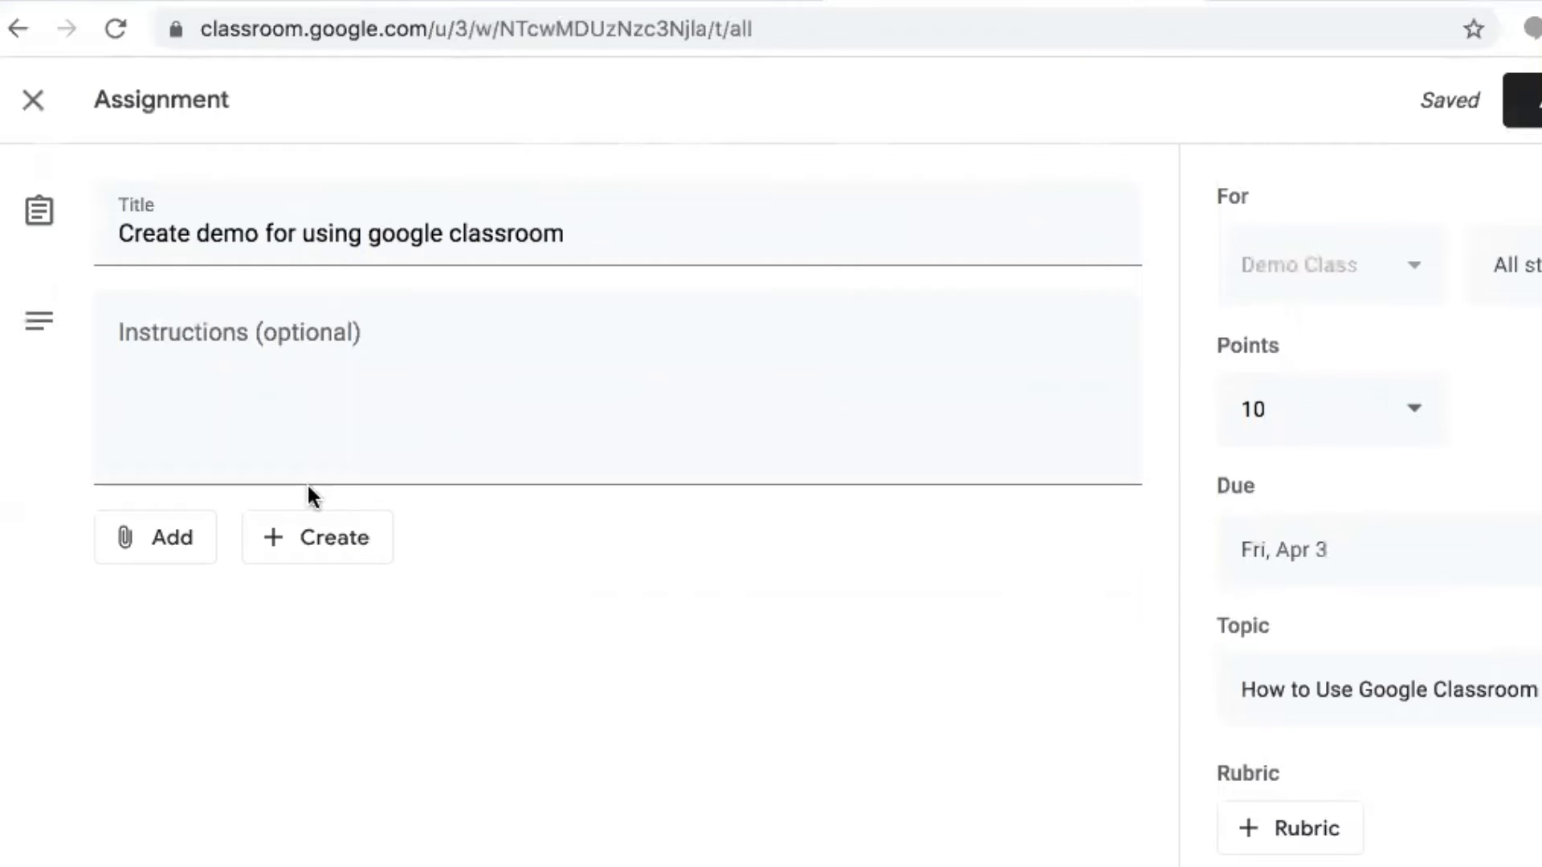
Attach a new blank Google Docs file (Untitled document) to the assignment
left_click(231, 367)
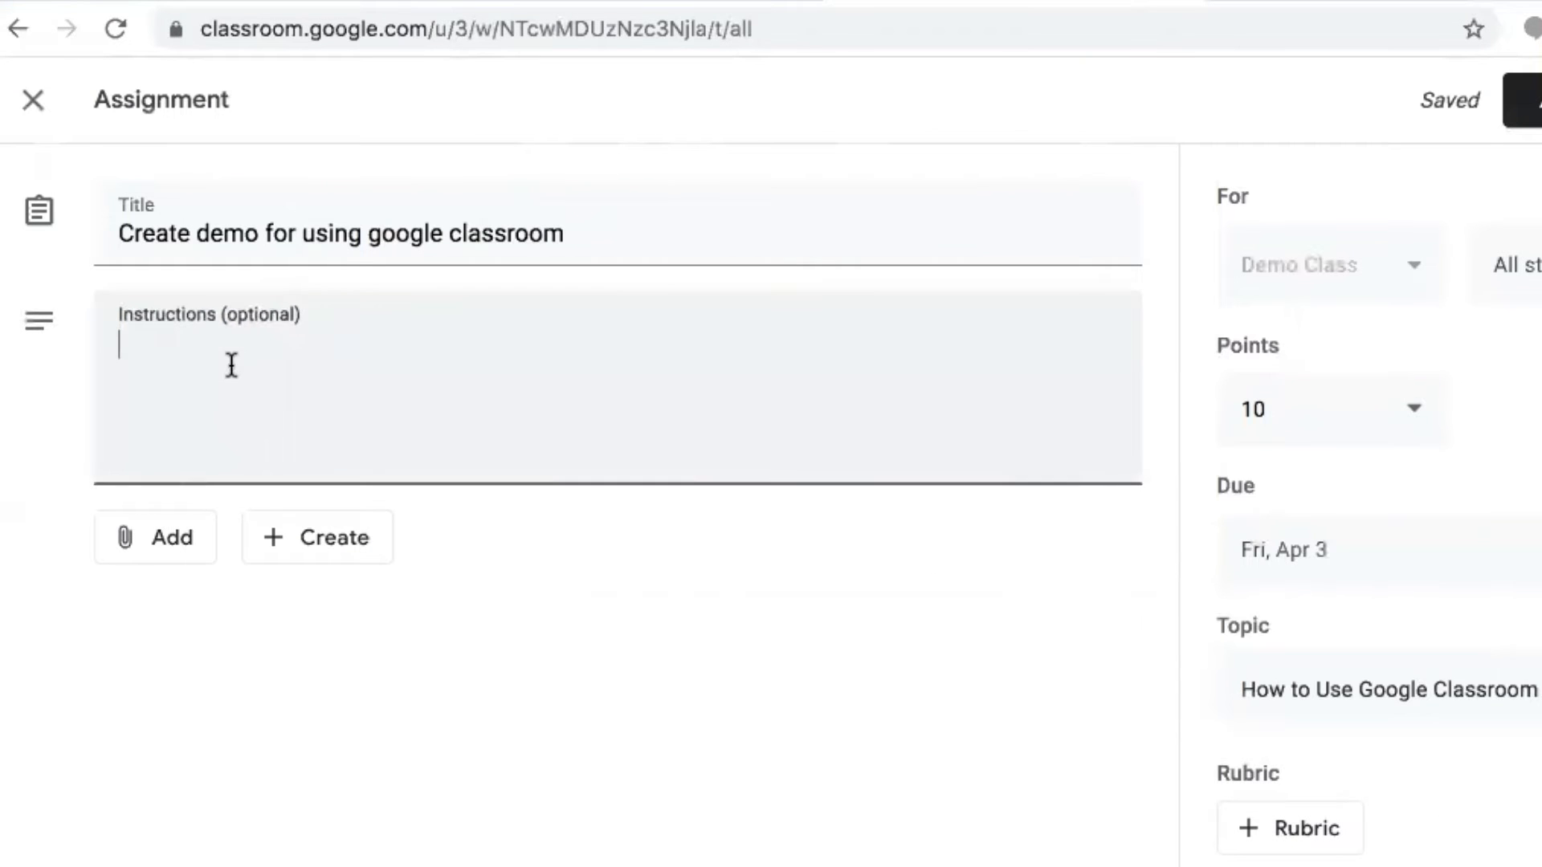
left_click(279, 551)
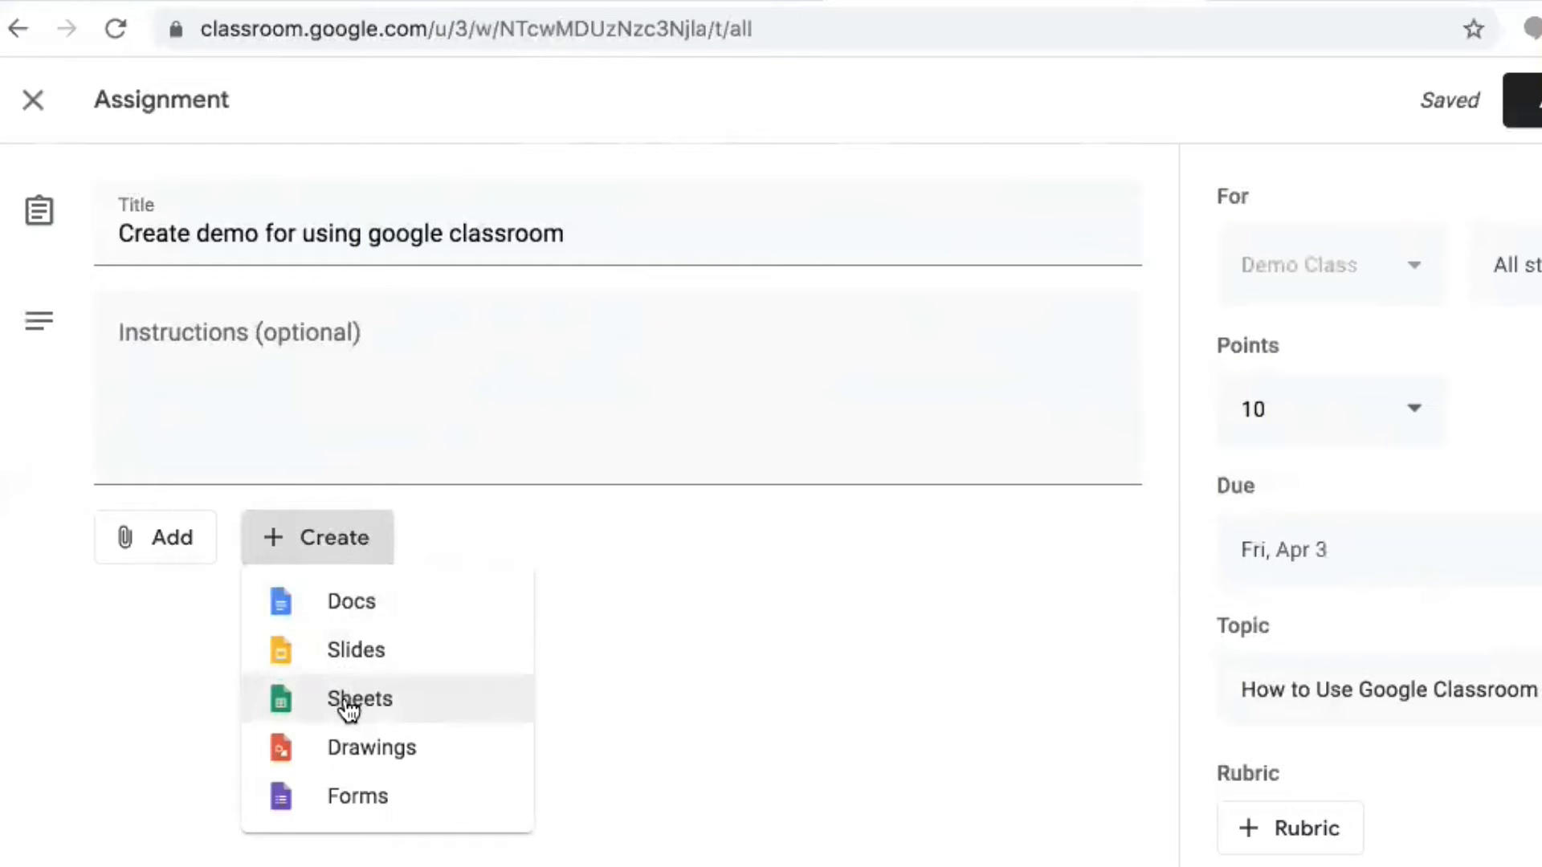
left_click(372, 612)
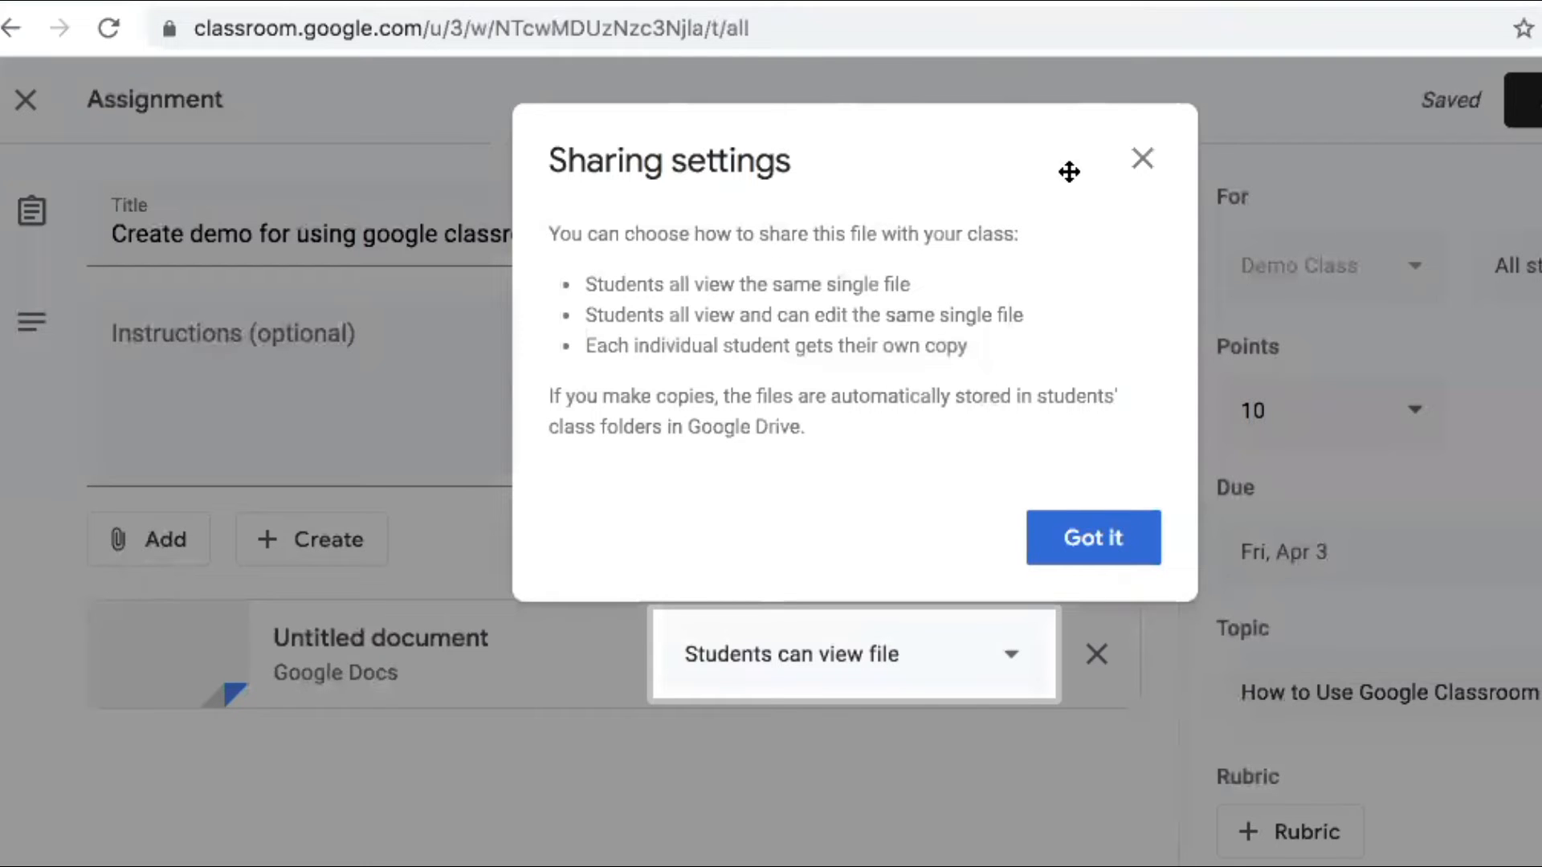
Keep the attached document as 'Students can view file' and assign the assignment
left_click(1142, 158)
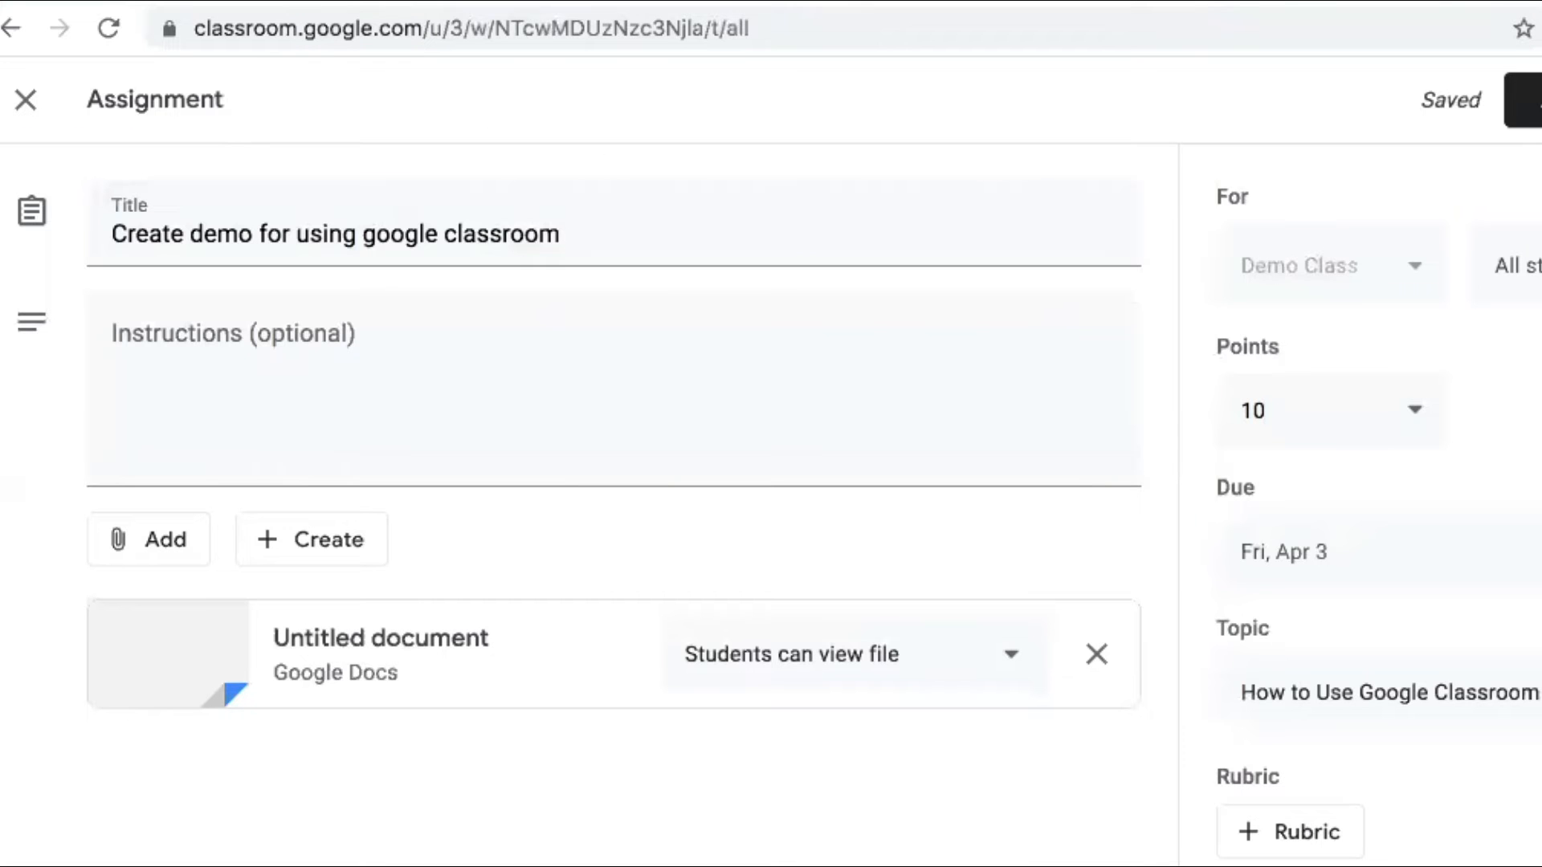
left_click(974, 655)
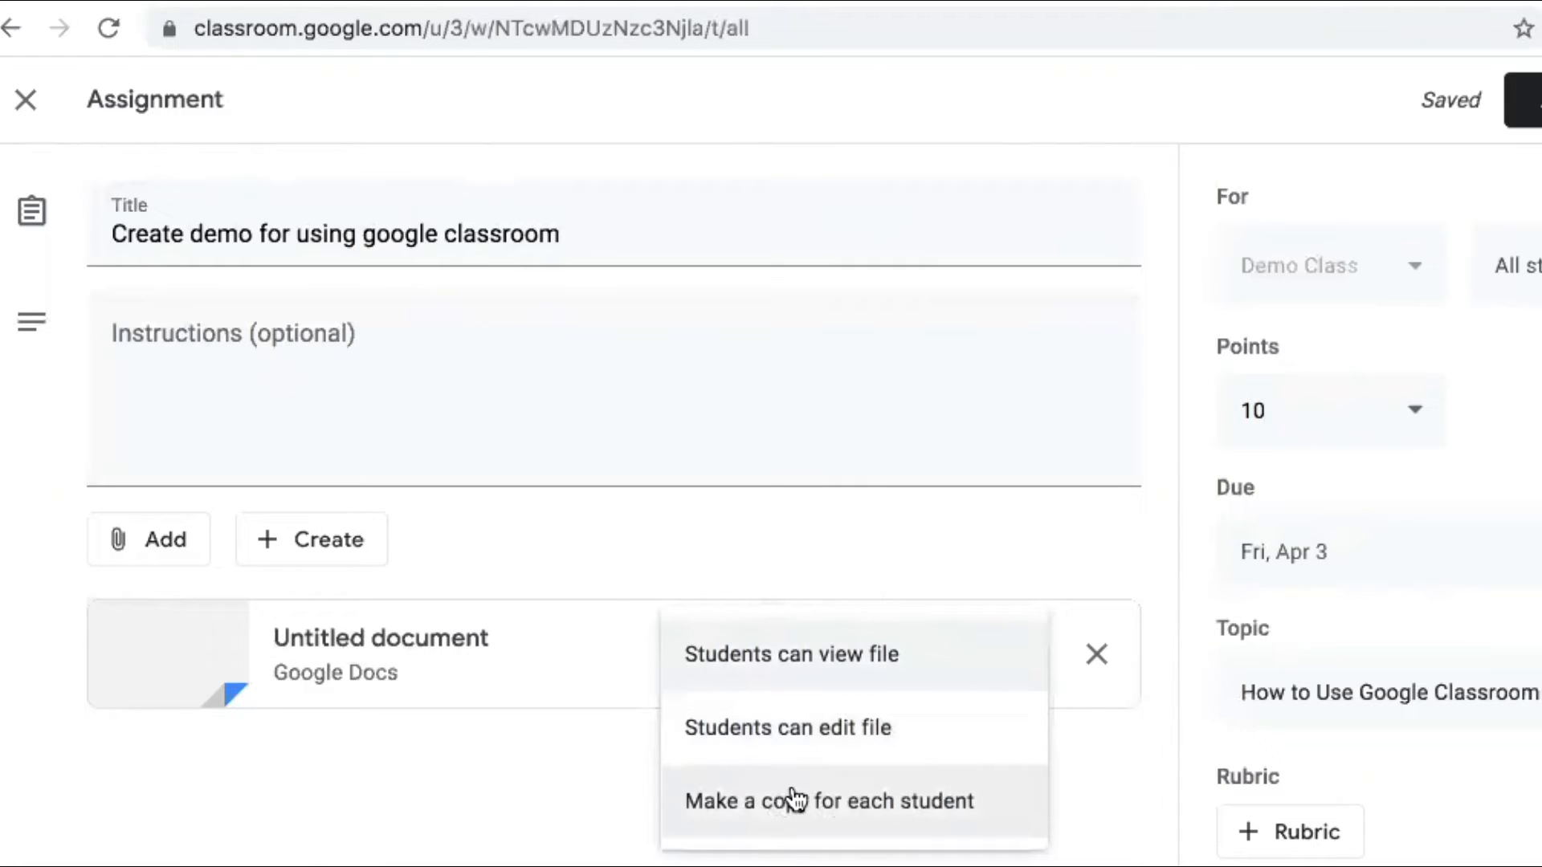
left_click(564, 771)
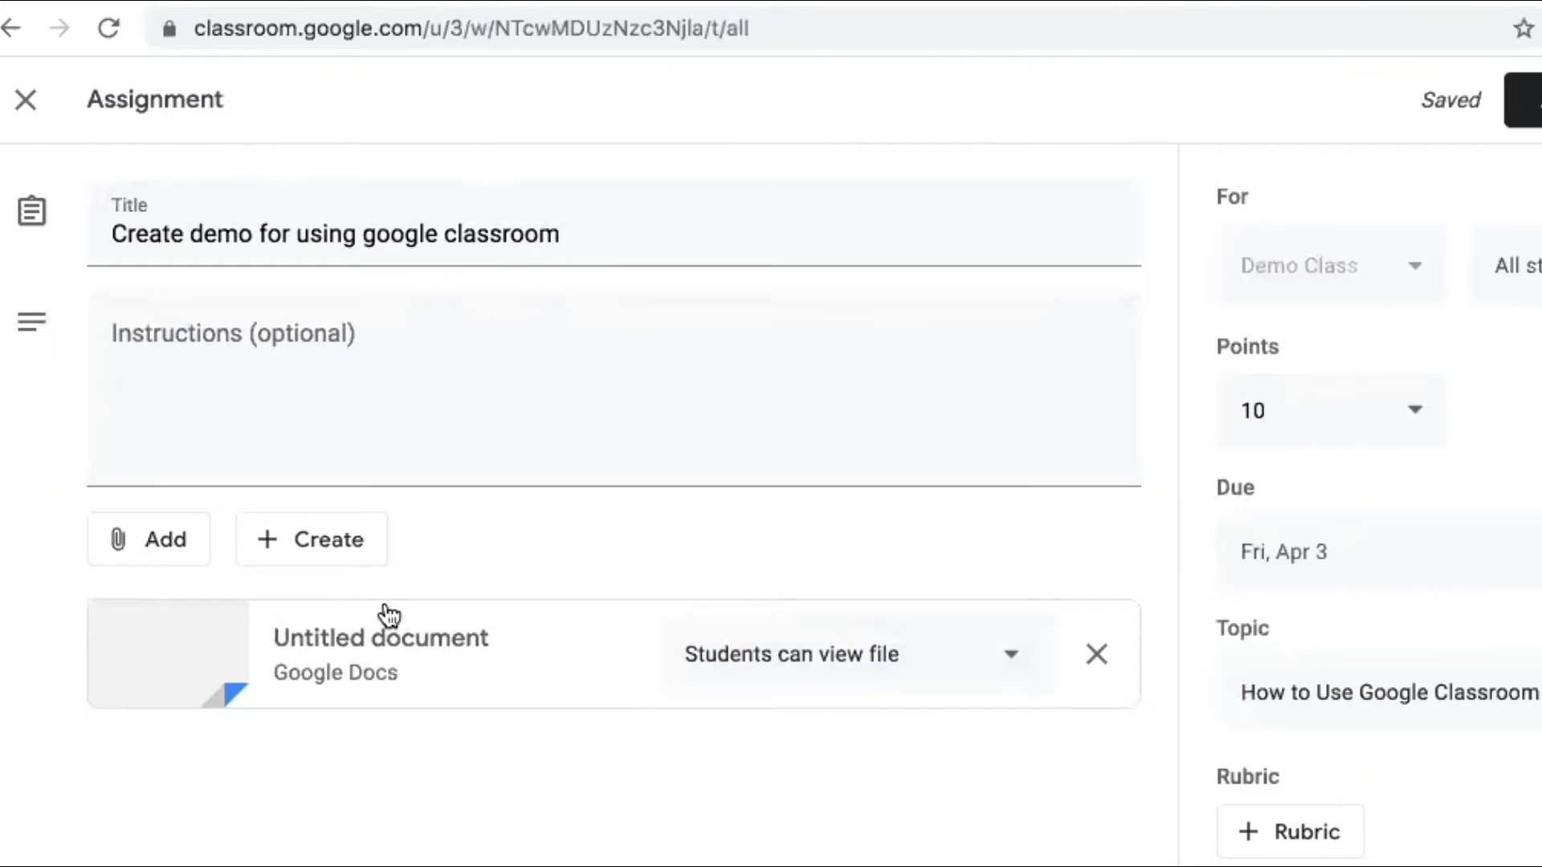
left_click(1523, 100)
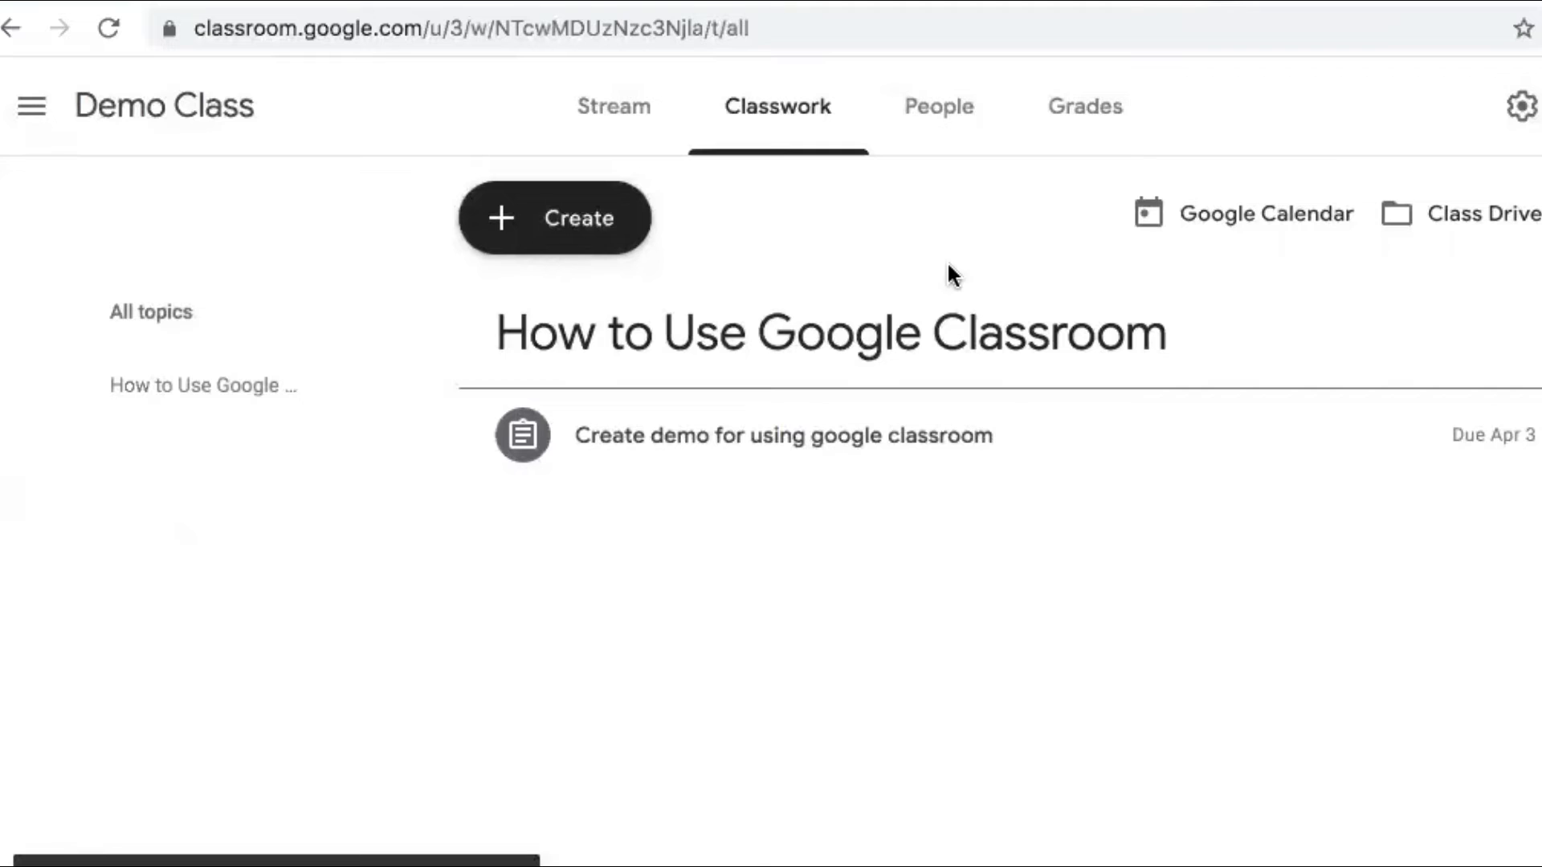
Visit Demo Class's Stream, Classwork, People and Grades pages, dismissing the grading setup tip
left_click(578, 104)
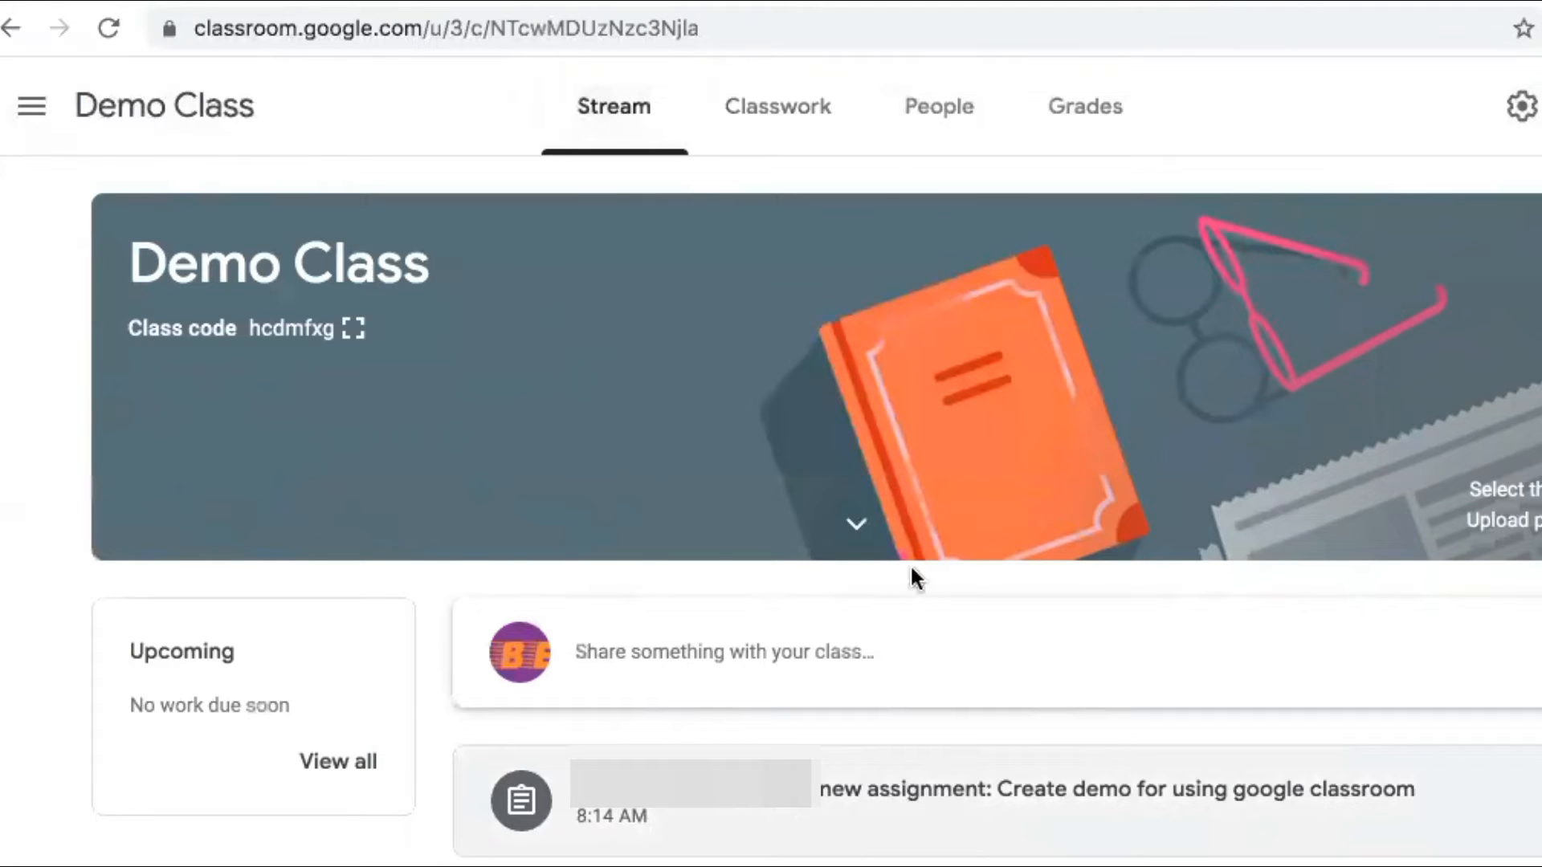
left_click(783, 106)
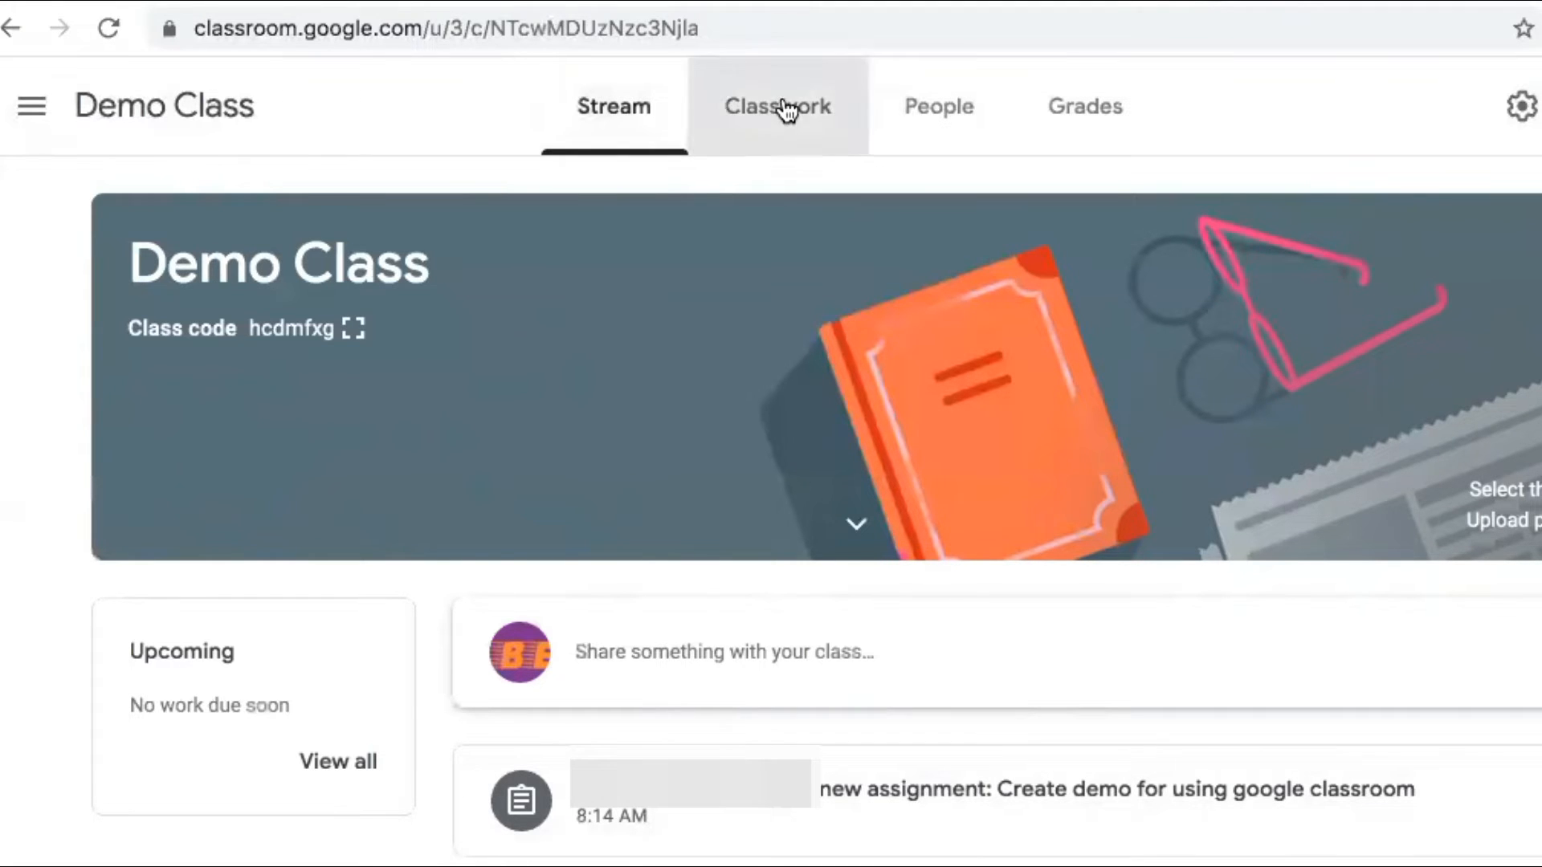
left_click(928, 129)
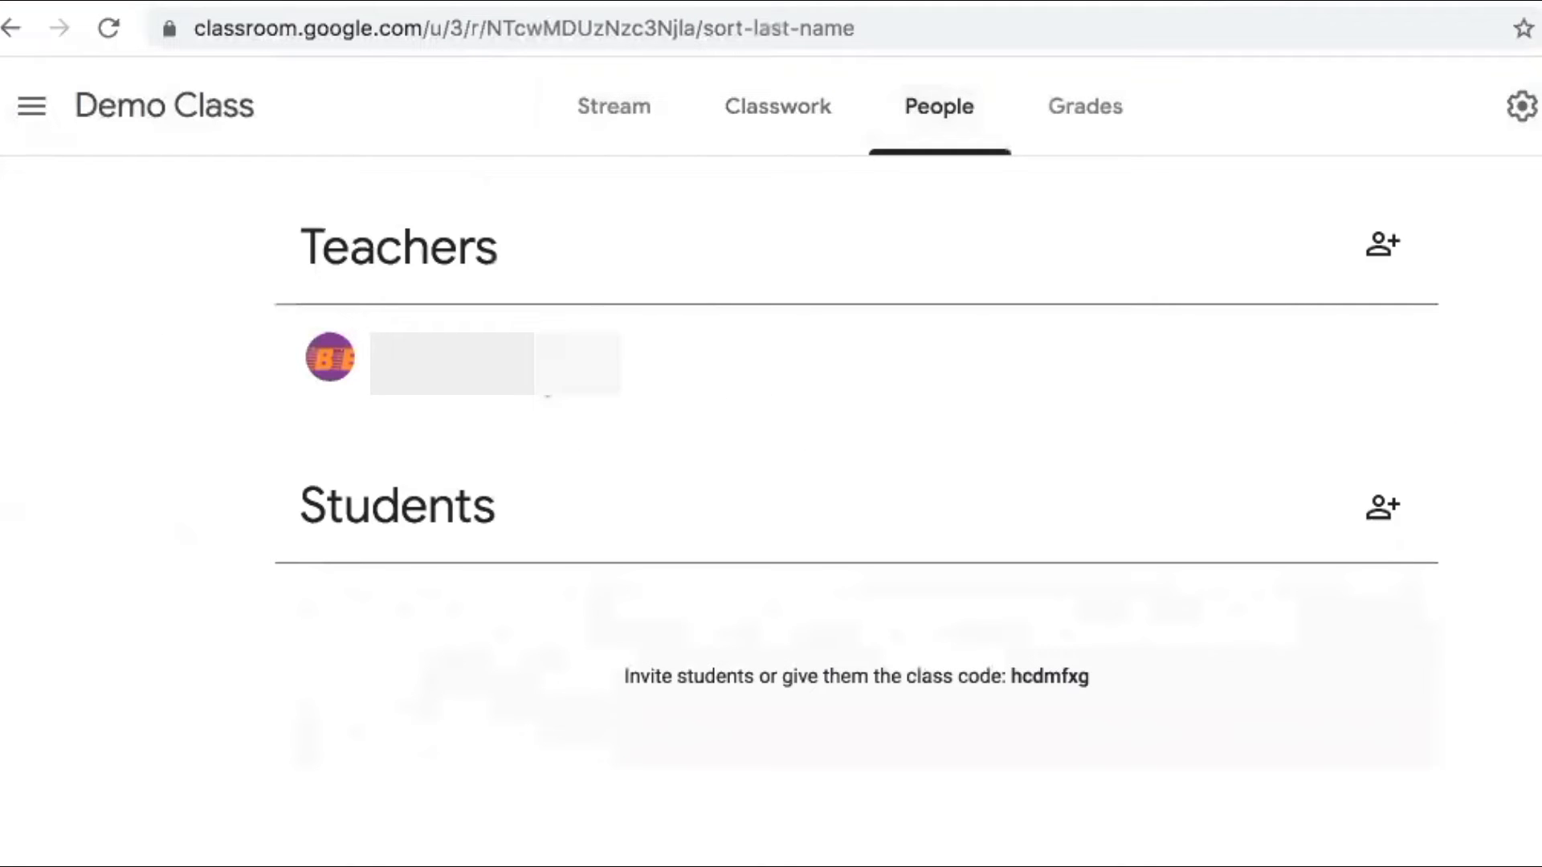
left_click(1043, 134)
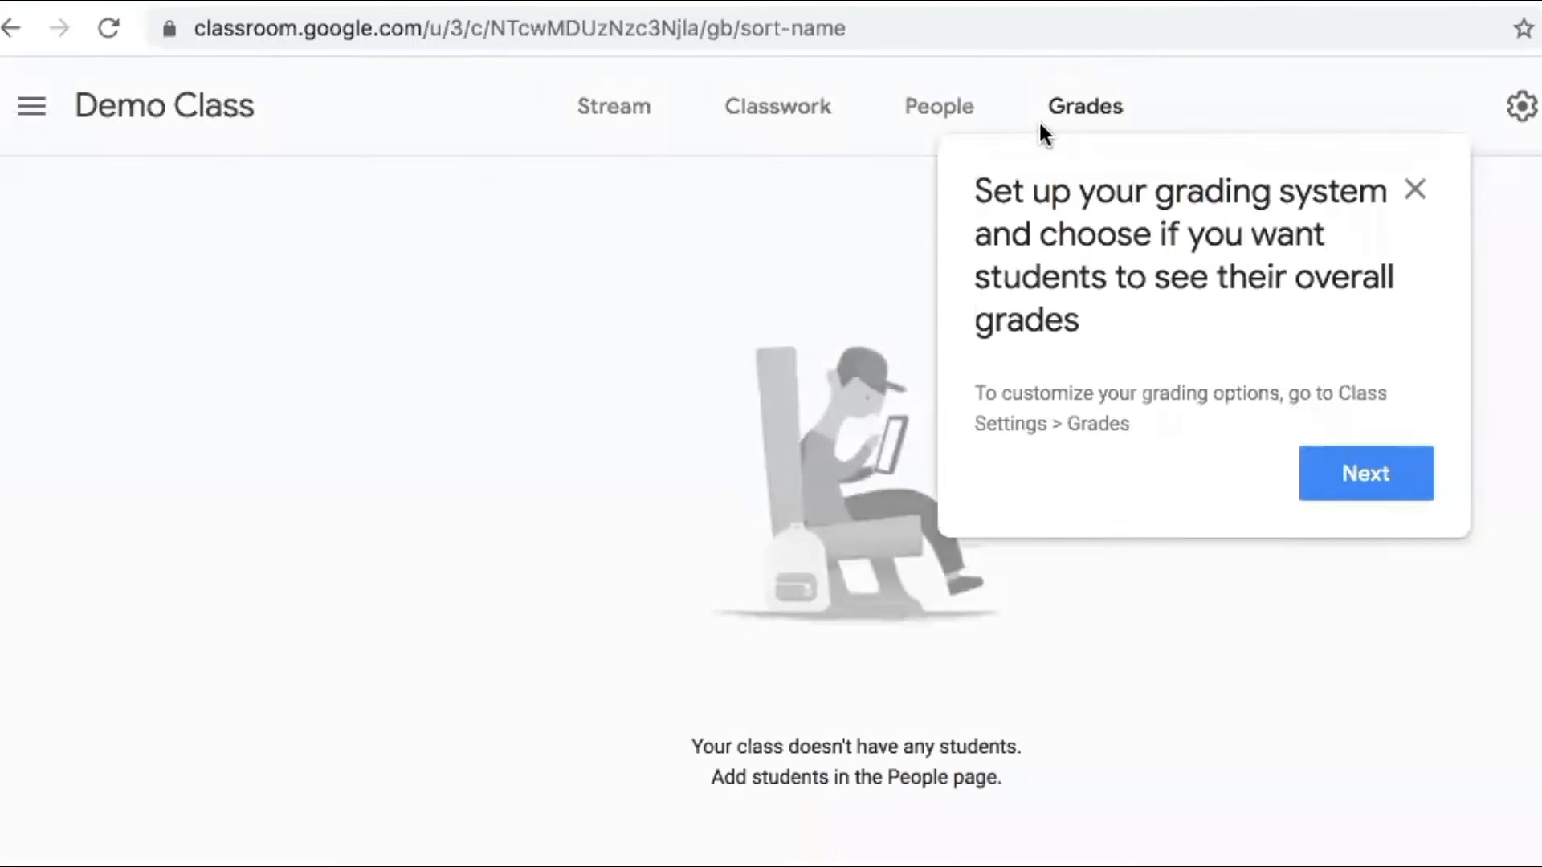
left_click(1414, 189)
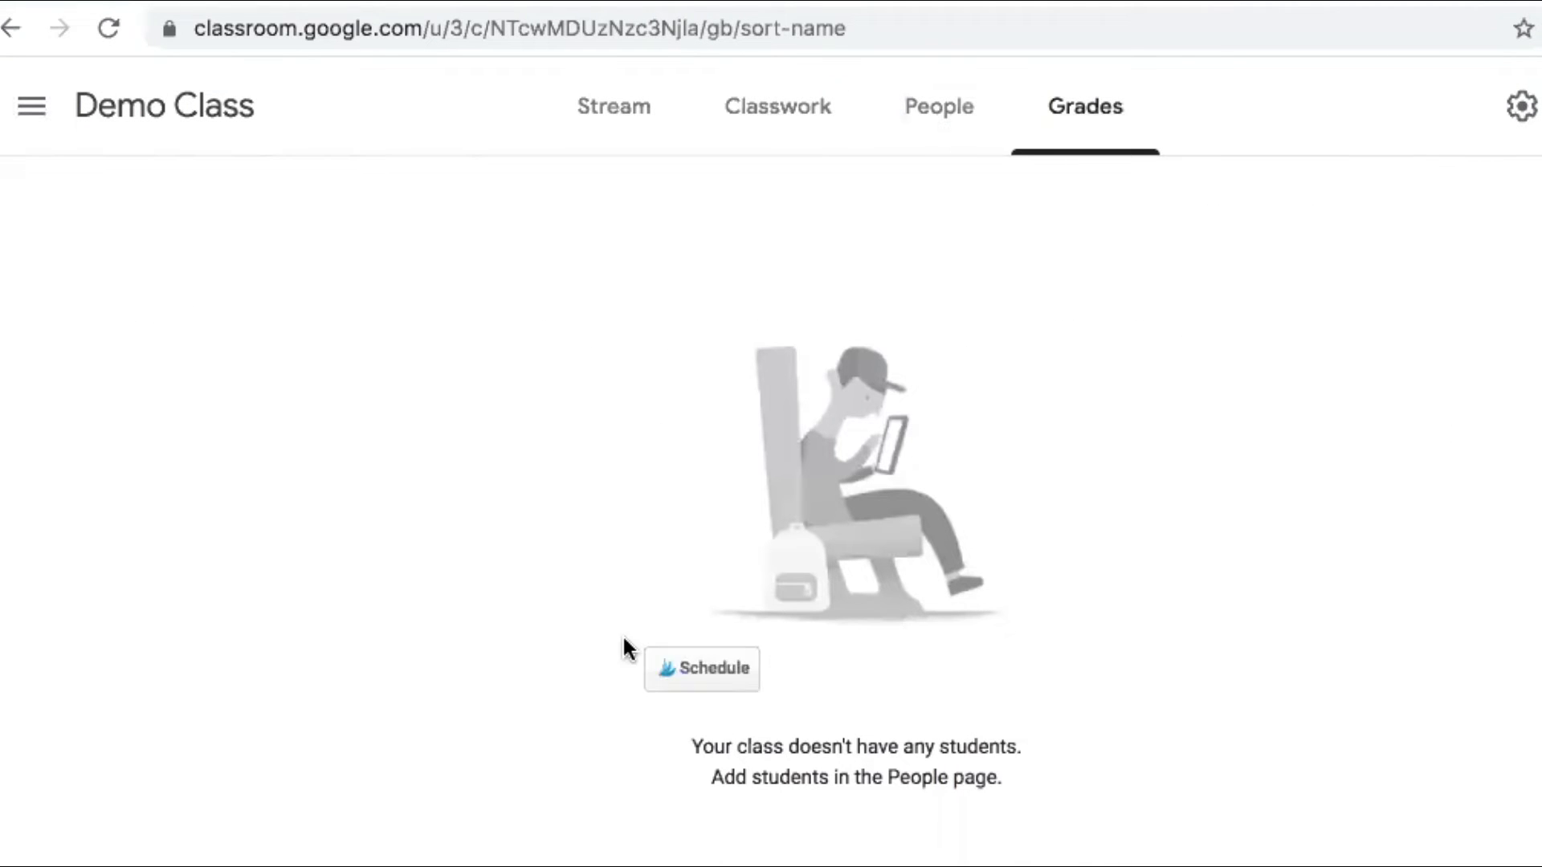
left_click(11, 113)
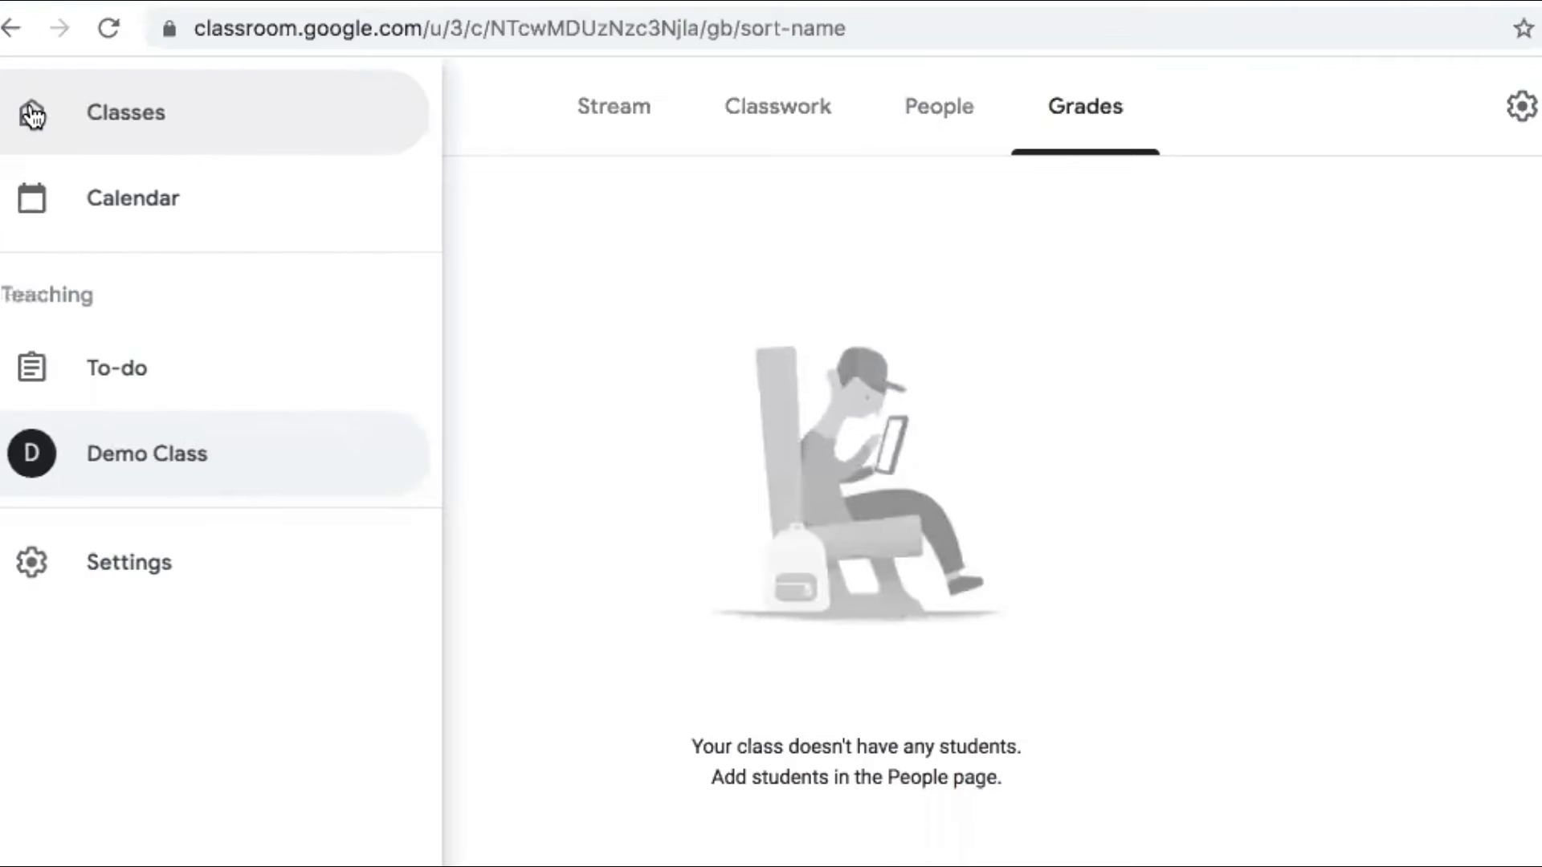
Mark the demo assignment as reviewed in the teacher's To-do list, then return to Demo Class
left_click(122, 368)
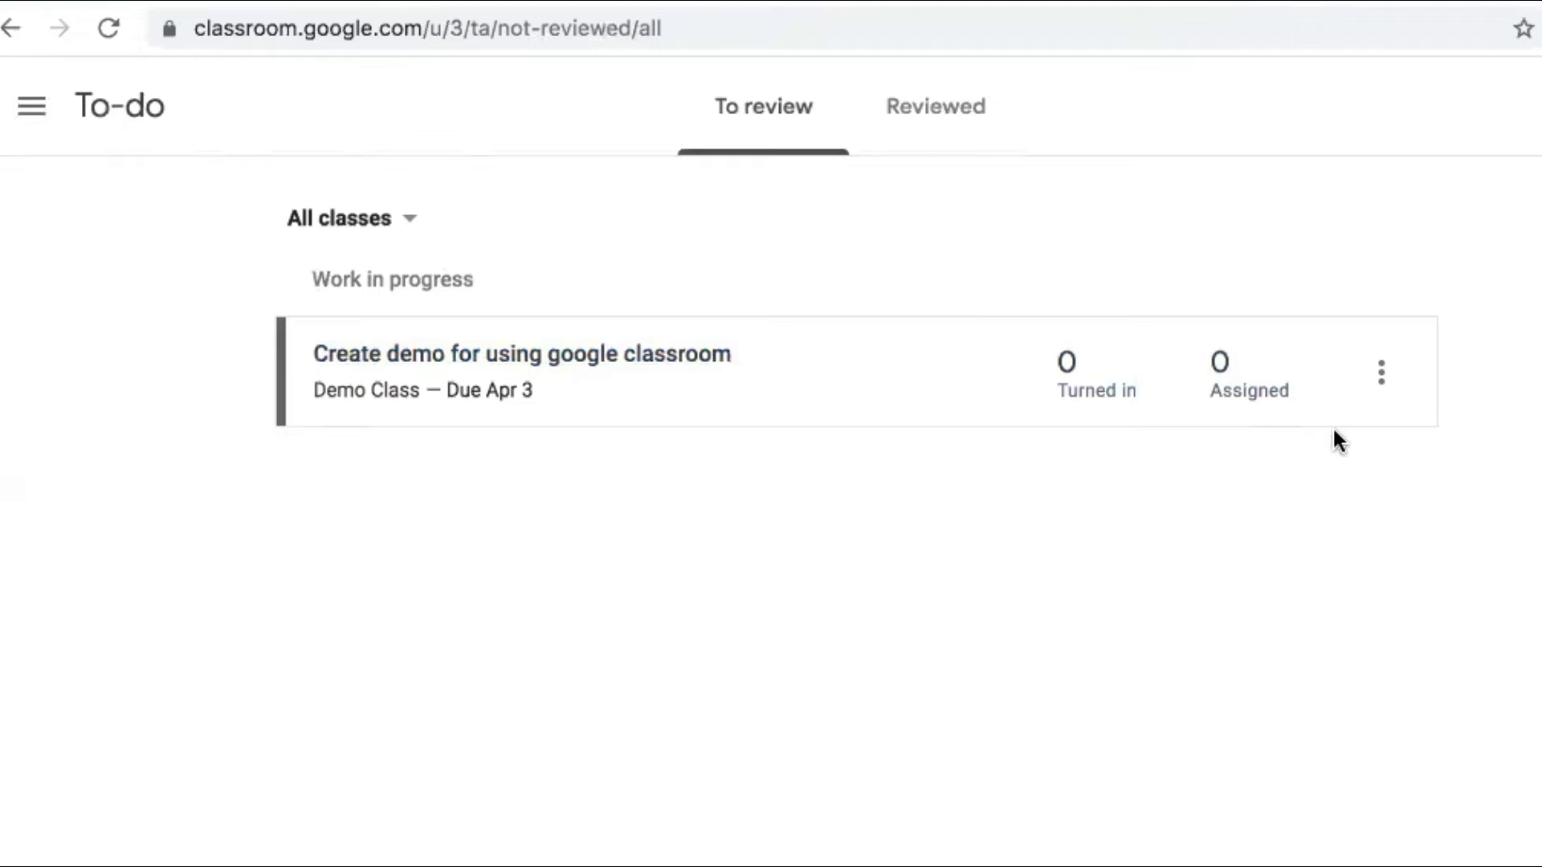
left_click(1373, 375)
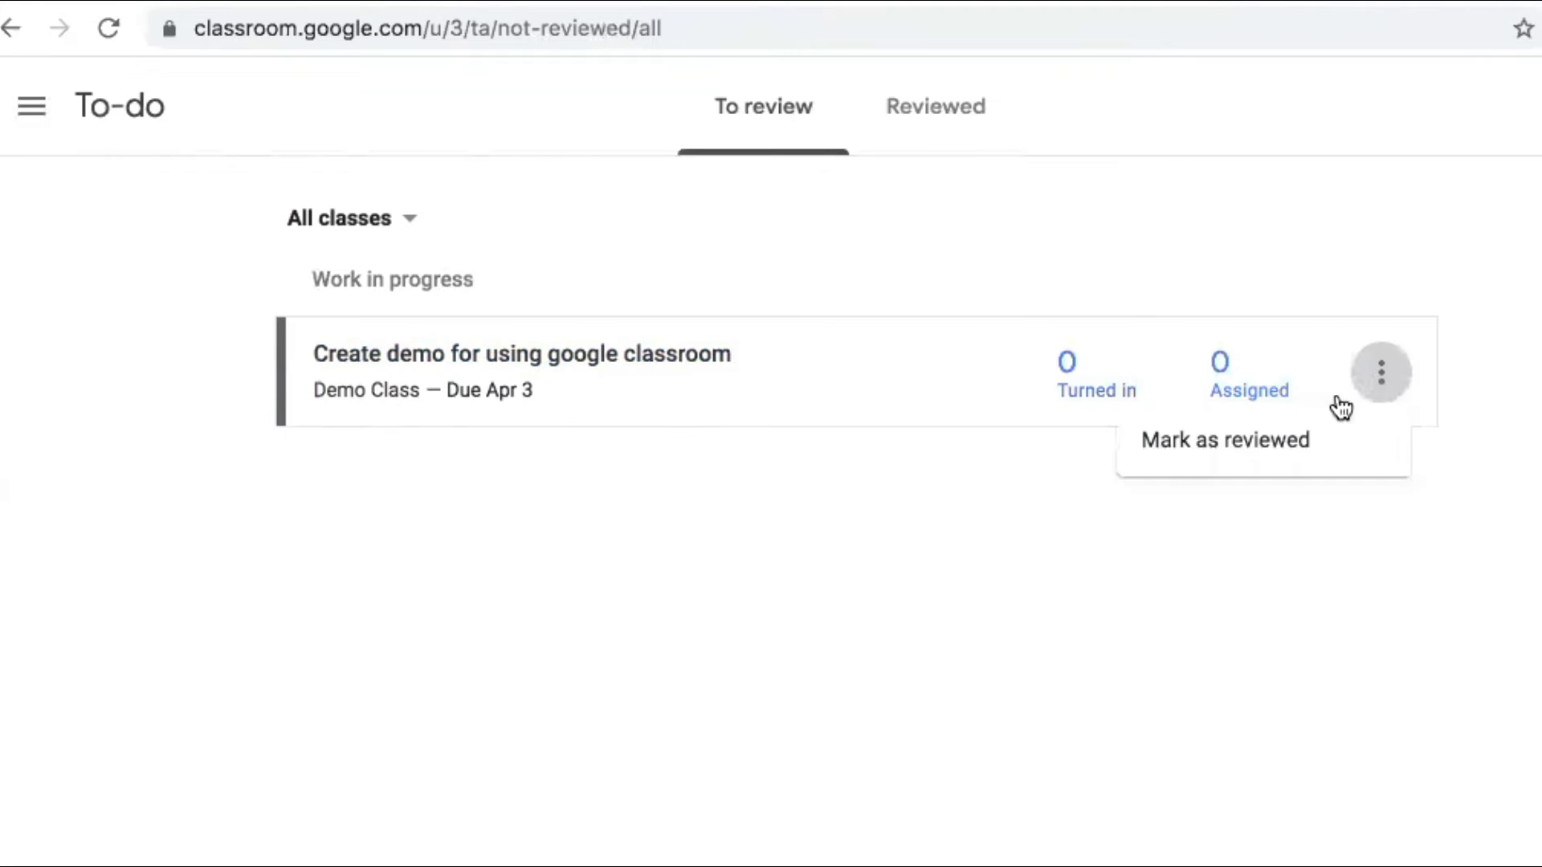
left_click(1233, 456)
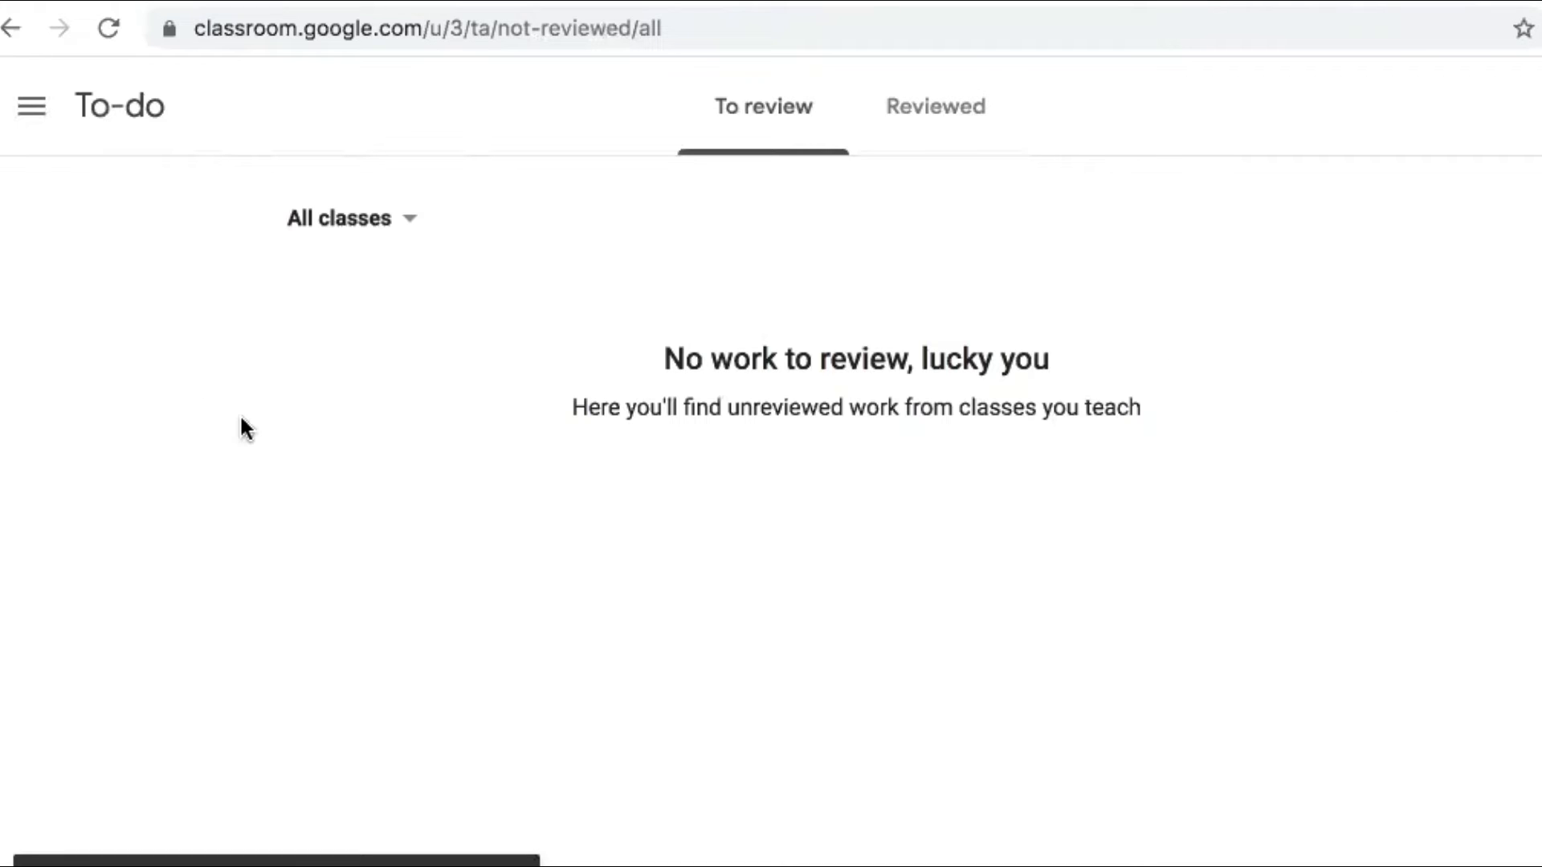
left_click(32, 104)
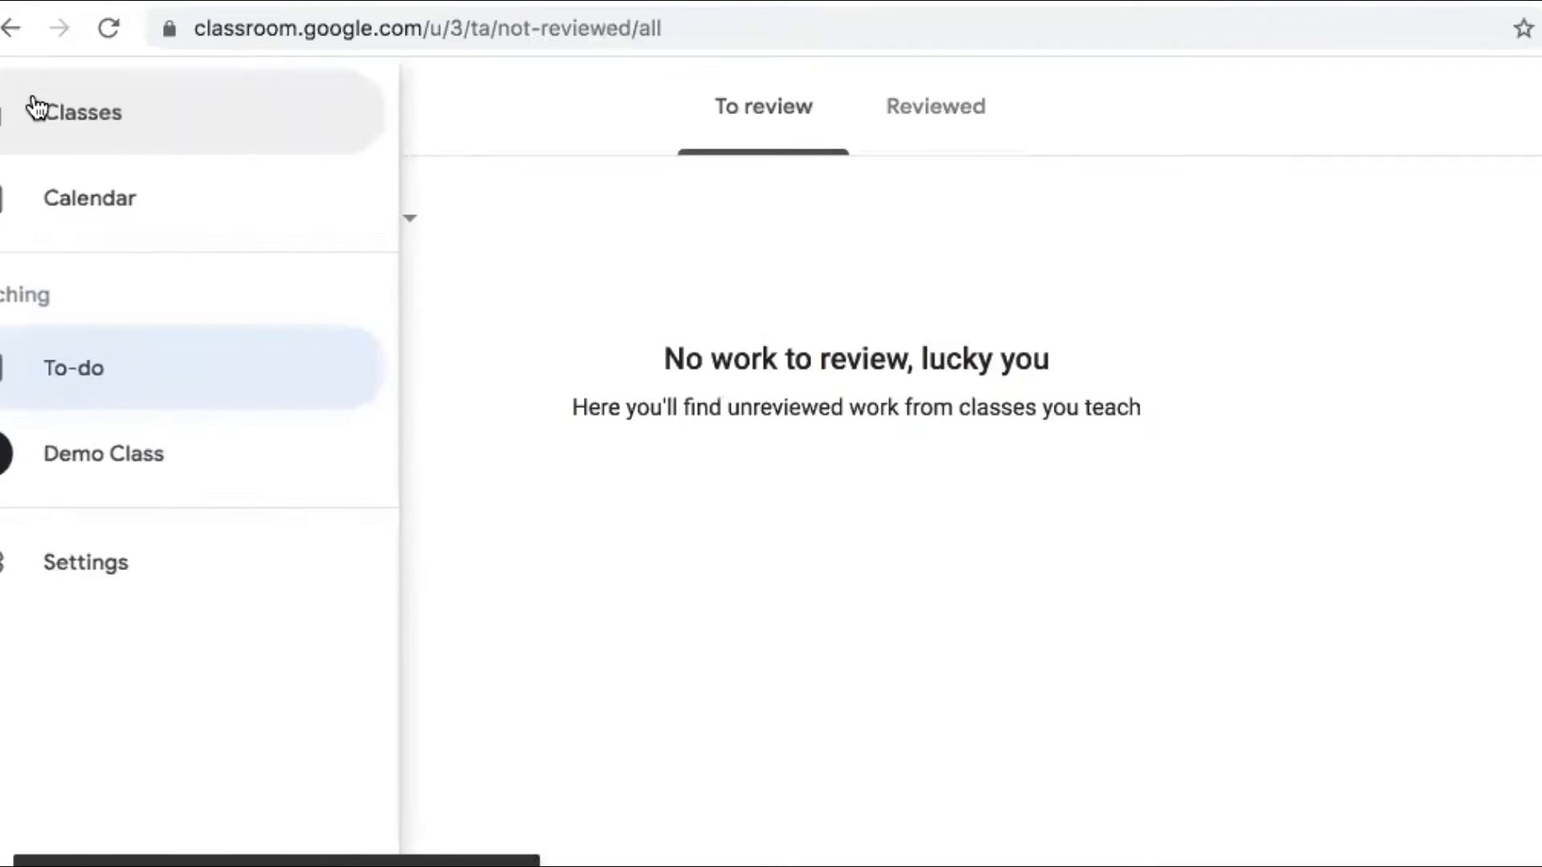
left_click(210, 440)
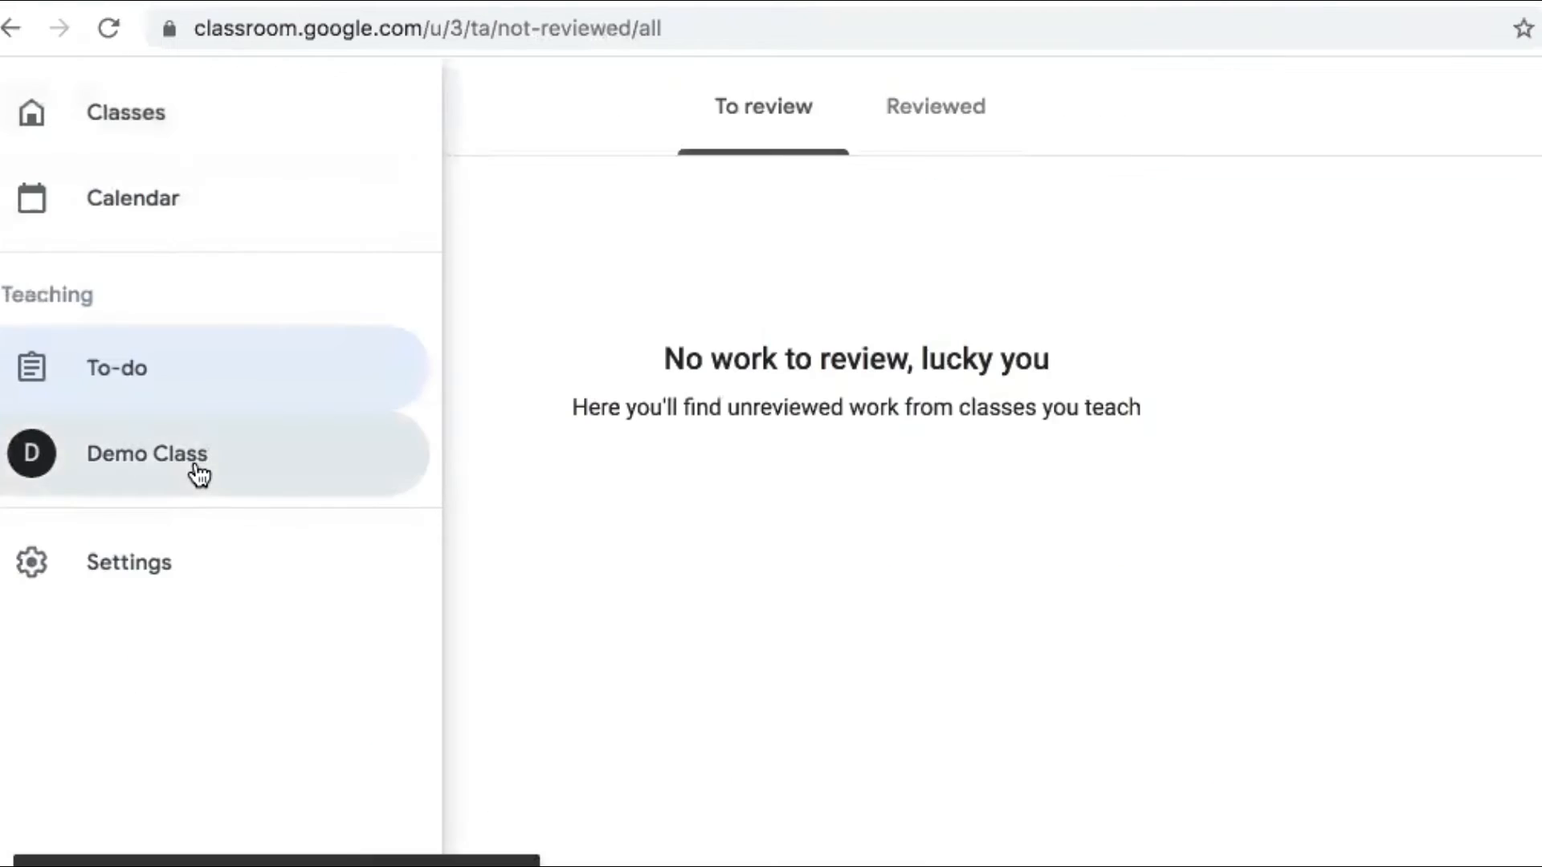
Open Demo Class, dismiss the invite students tip, and start joining a class as the student
left_click(200, 472)
left_click(464, 416)
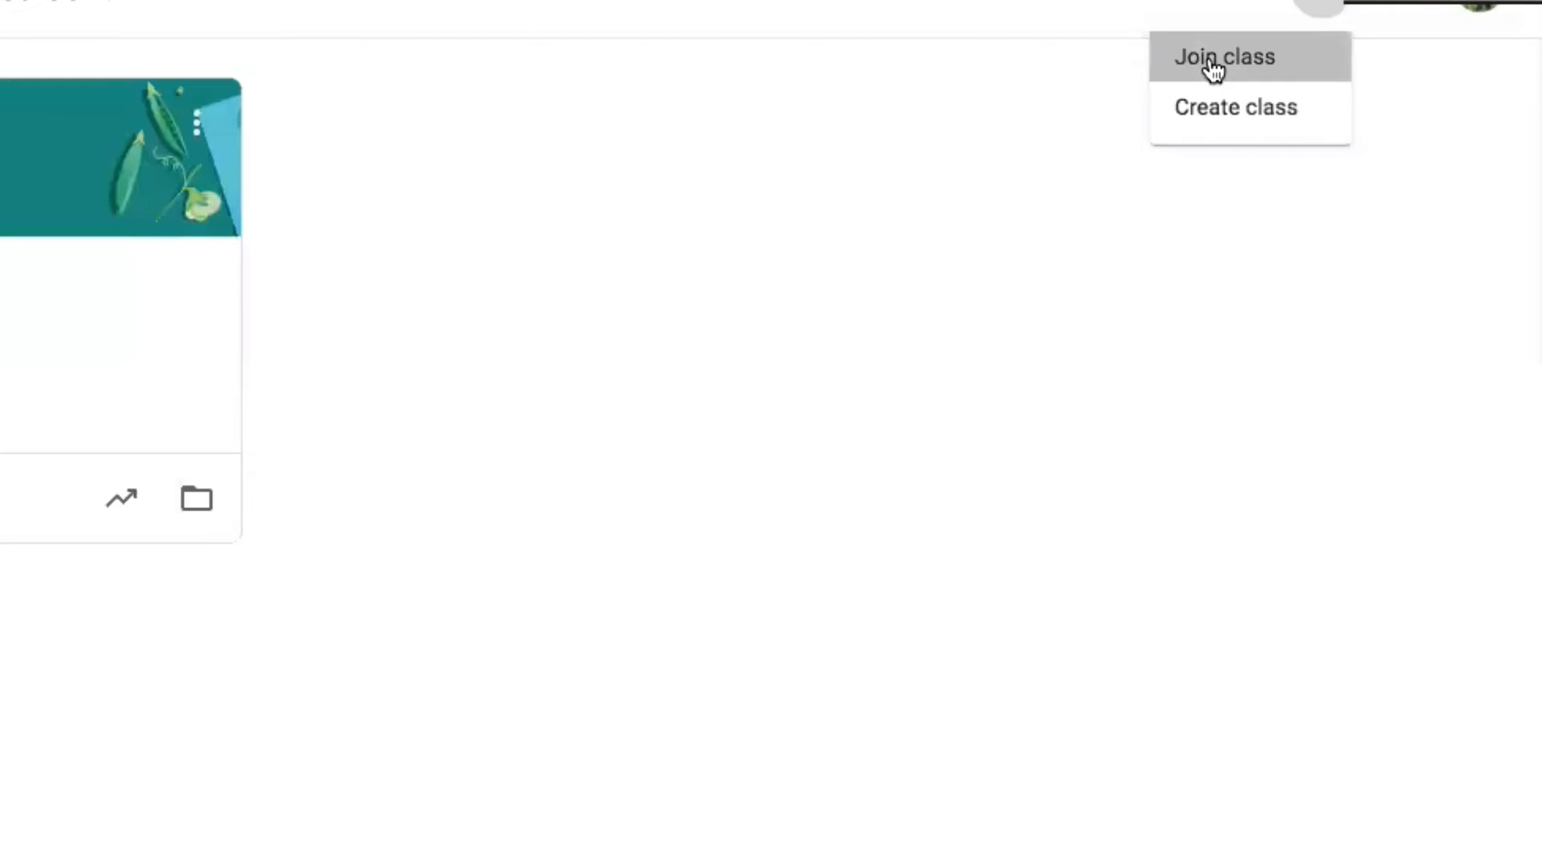
left_click(1212, 68)
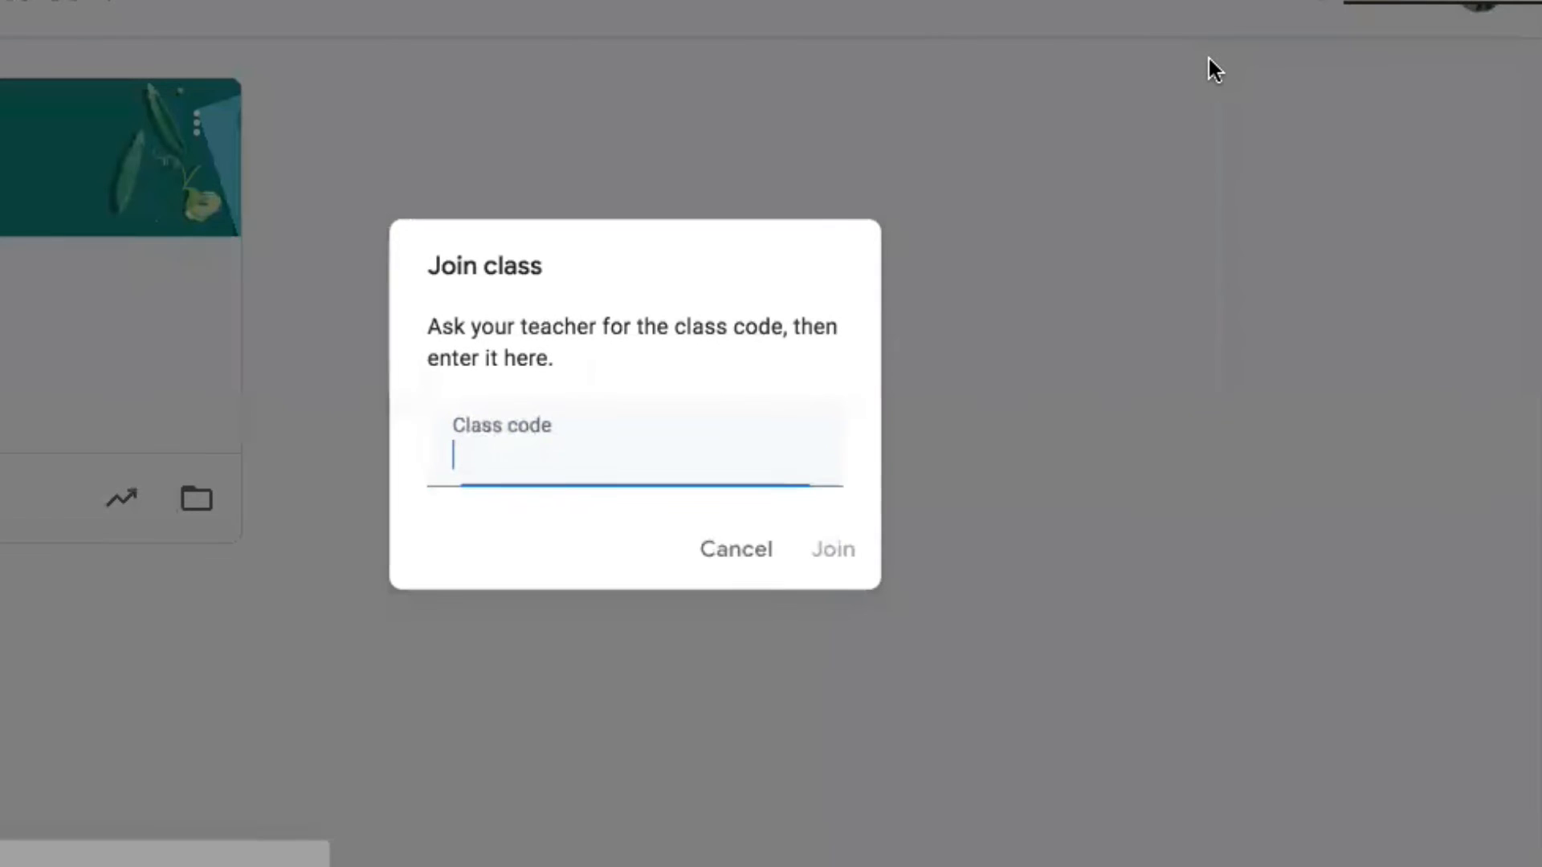
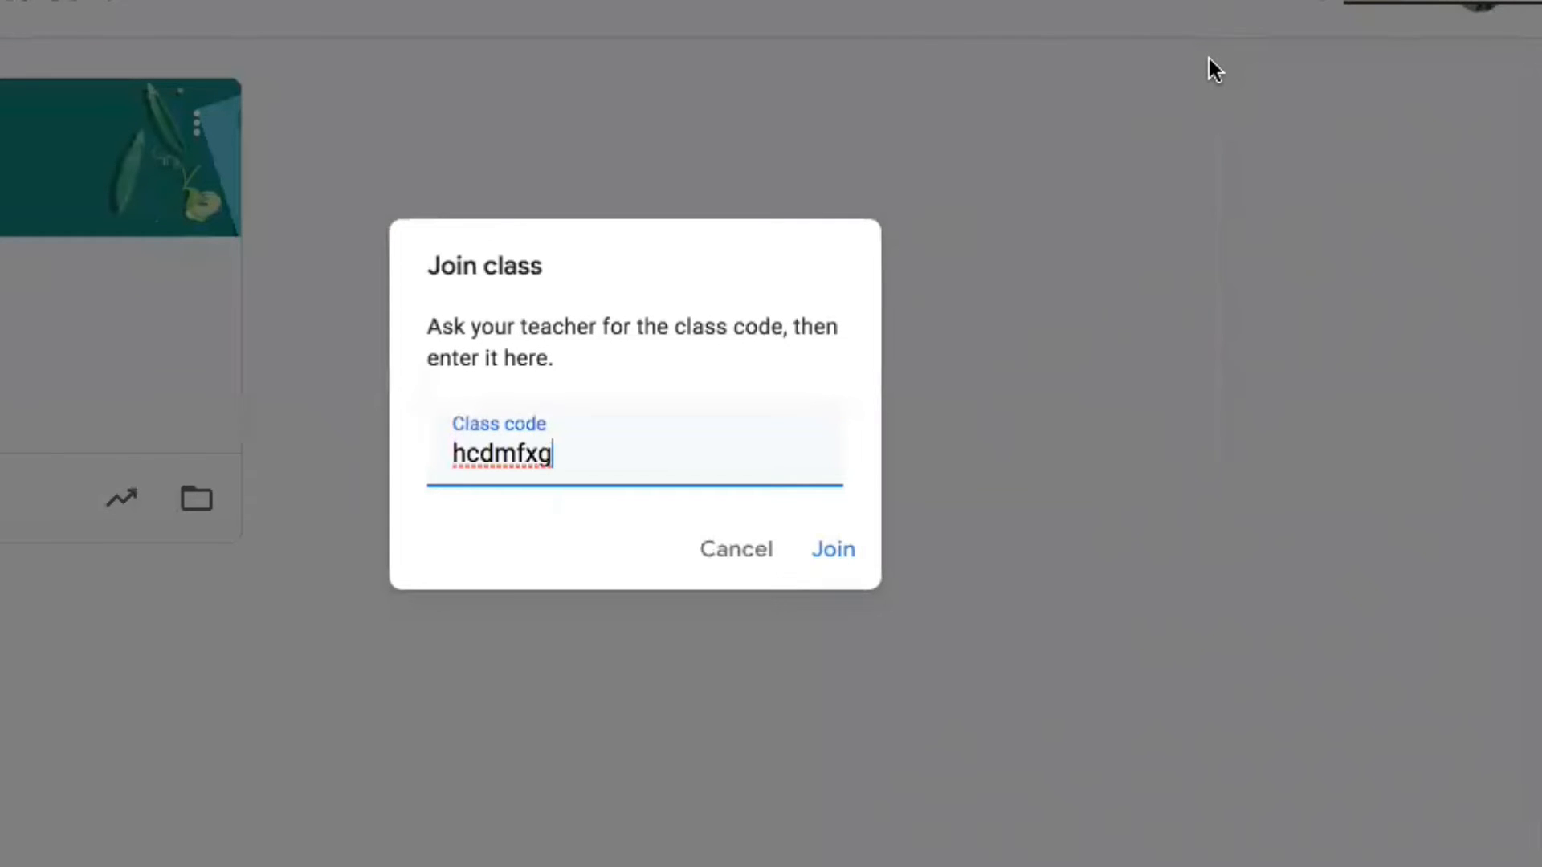
Join Demo Class with the pasted class code and dismiss the Create posts tip
left_click(832, 549)
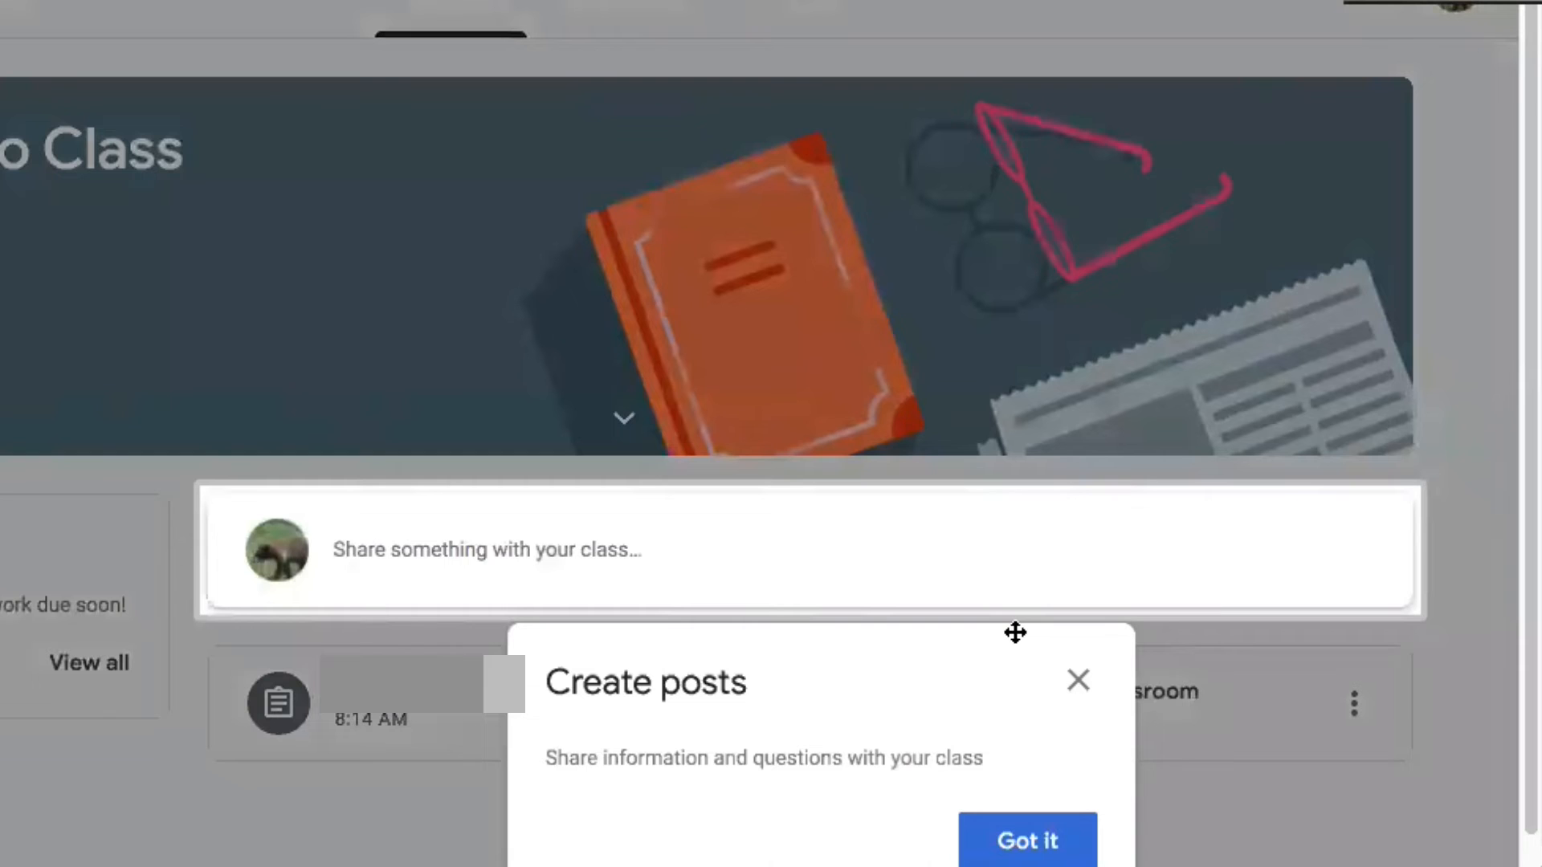
left_click_drag(967, 682, 627, 672)
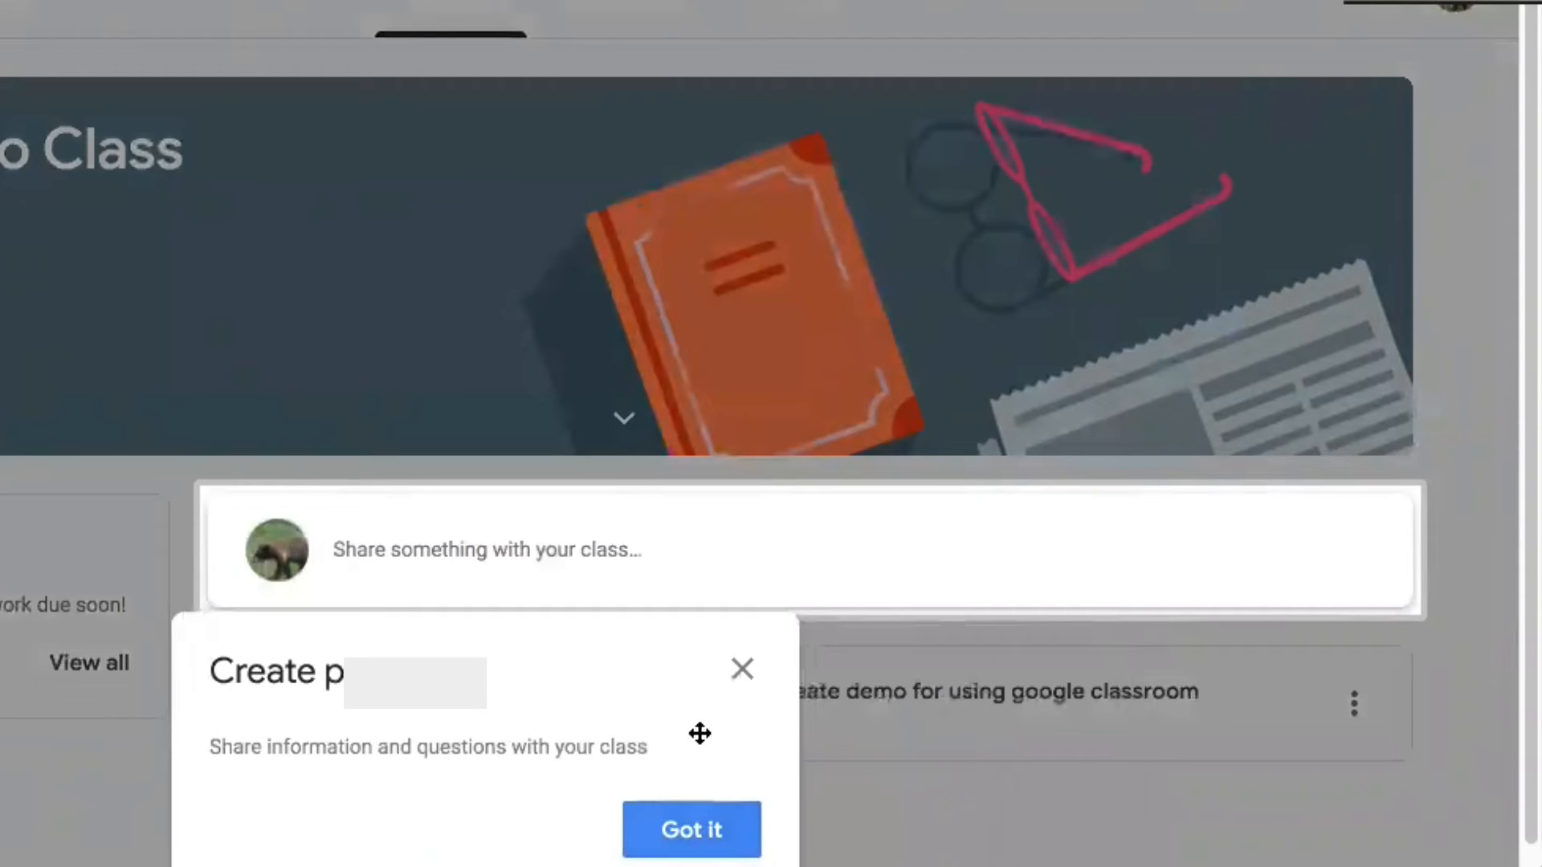
left_click(740, 673)
Open the full 'Create demo for using google classroom' assignment from the Classwork page
left_click(634, 10)
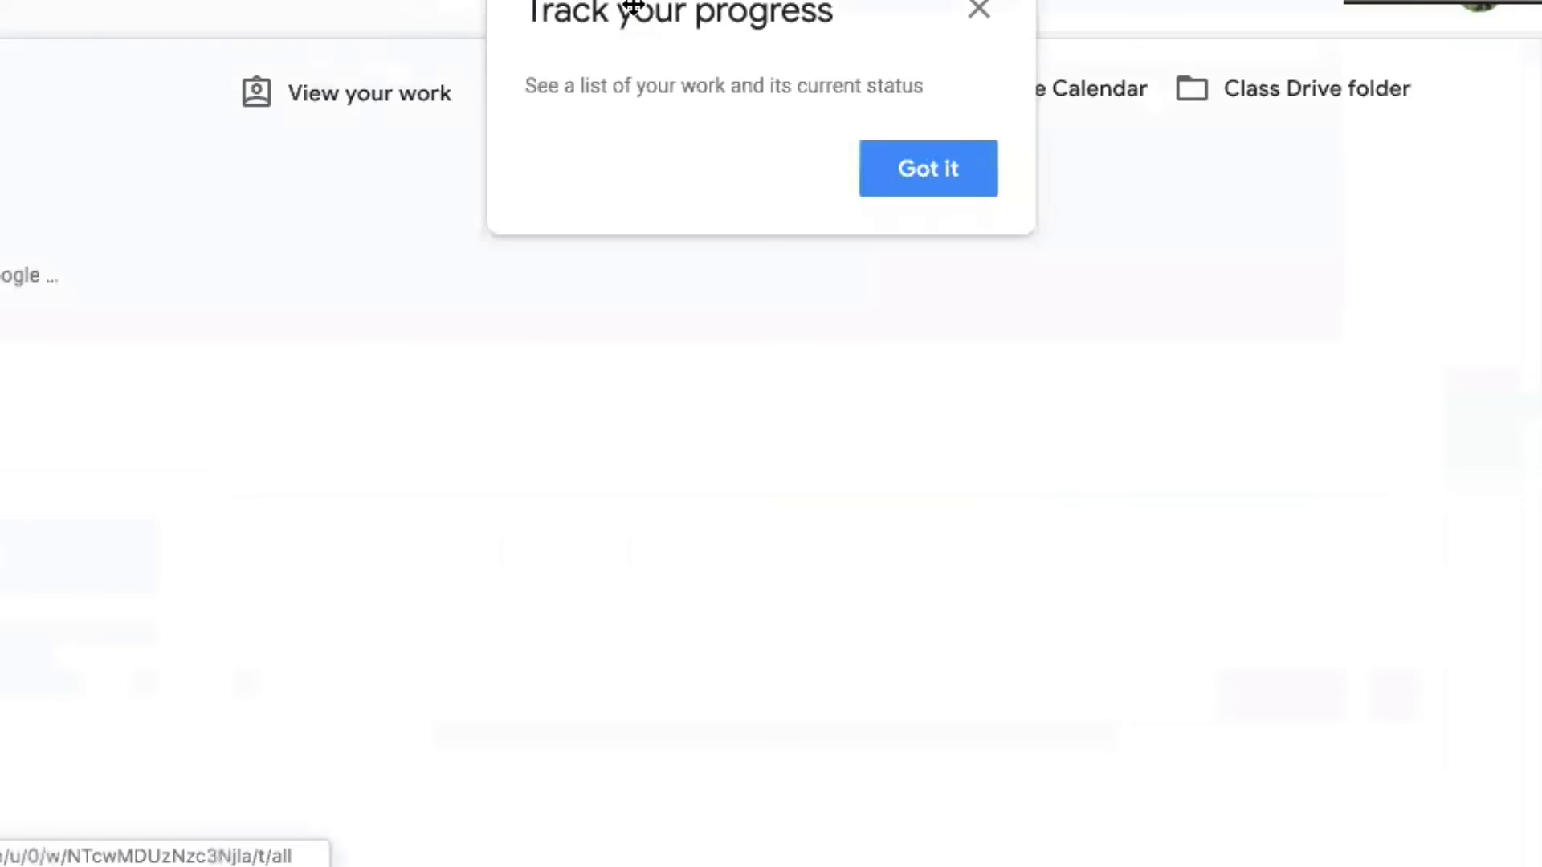
left_click(980, 12)
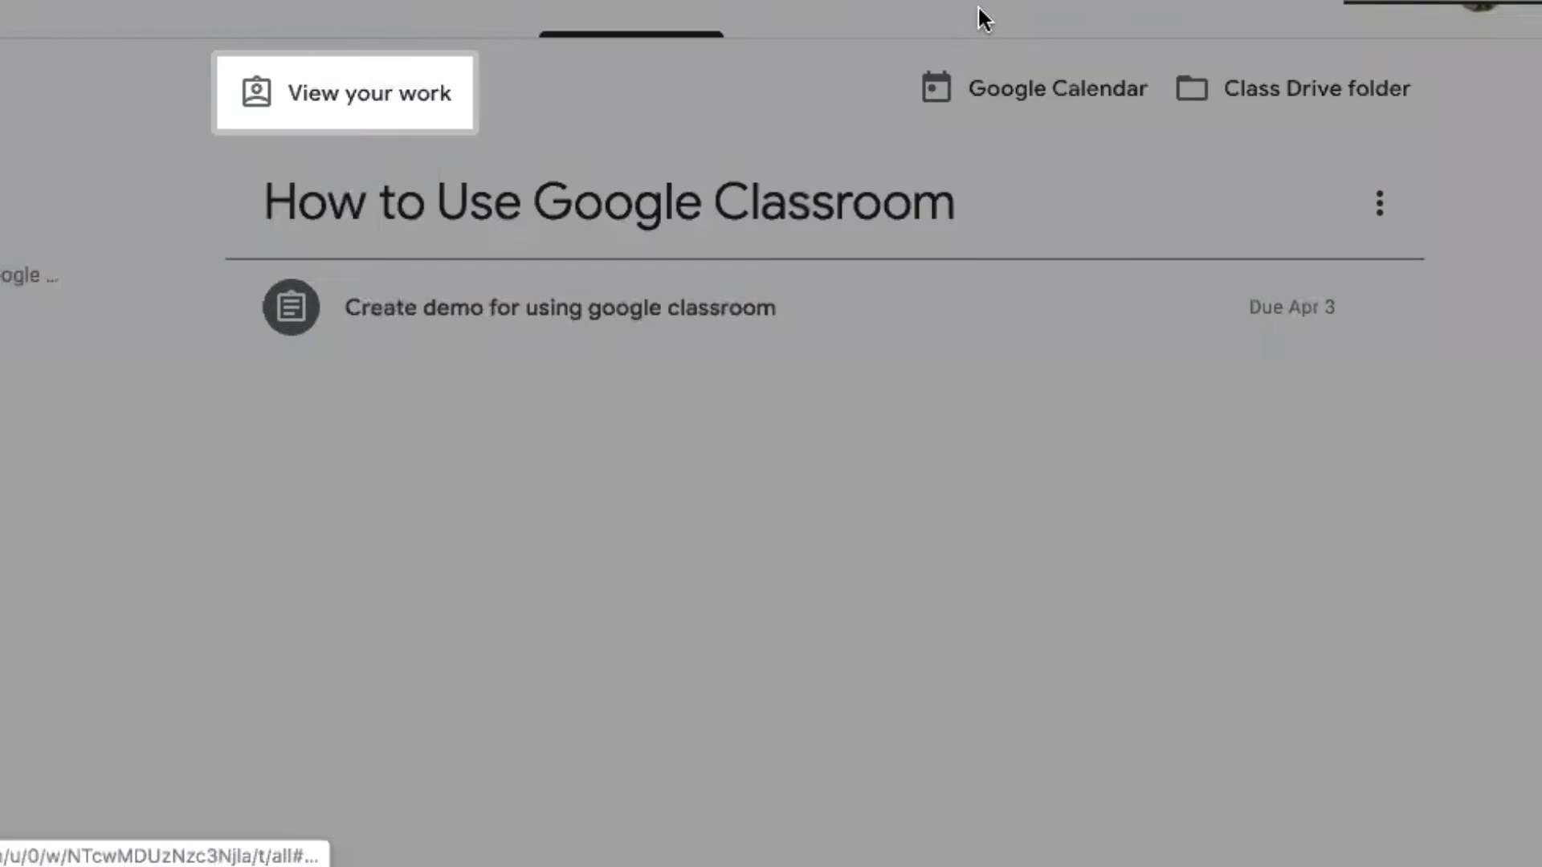
left_click(547, 326)
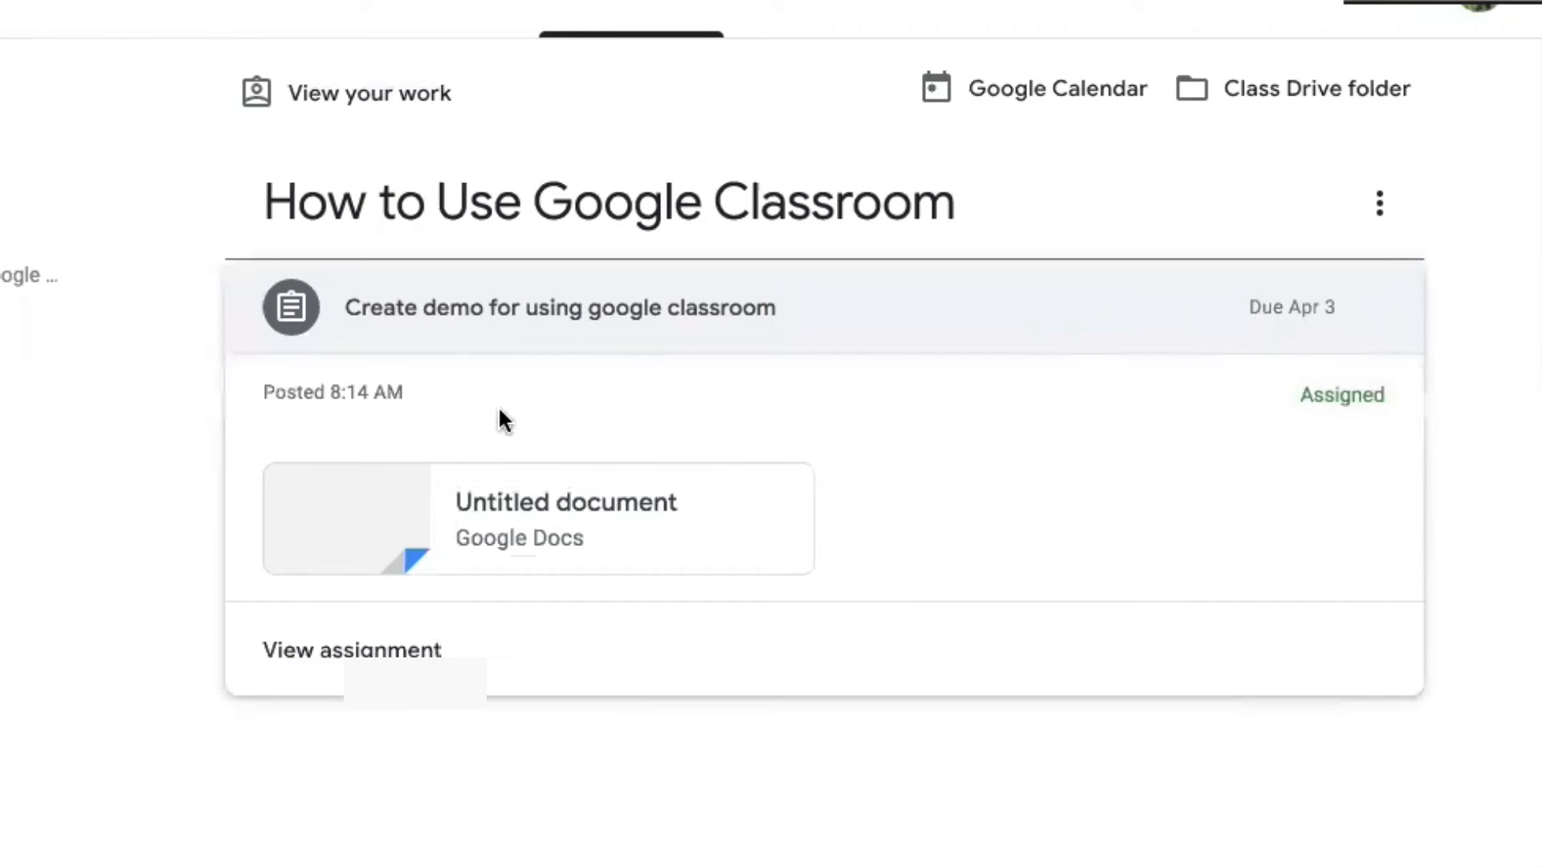
left_click(347, 652)
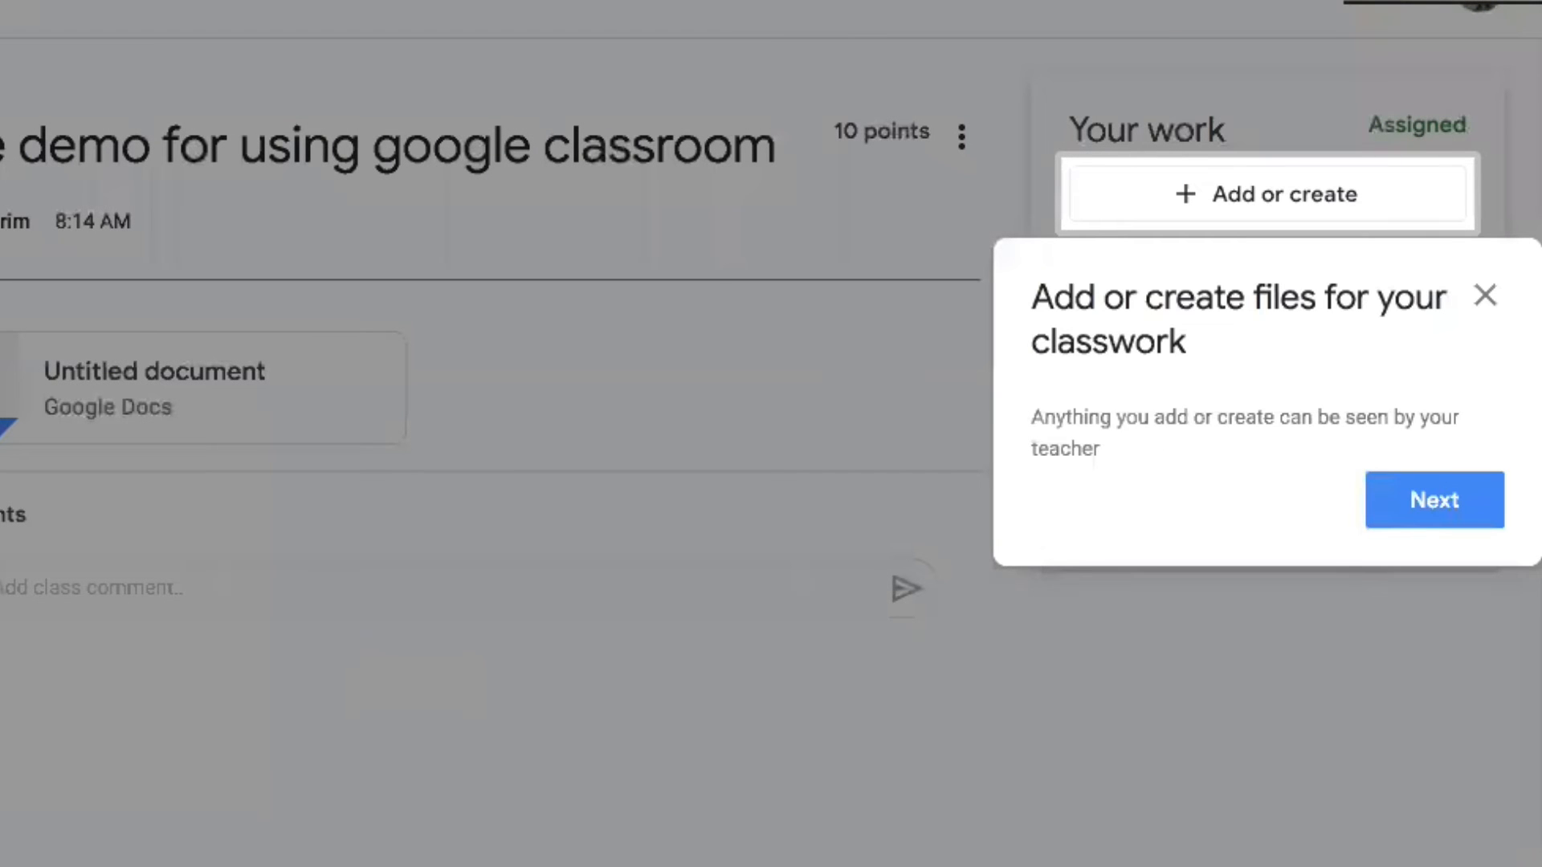
Turn in the demo assignment without attaching any work, confirming the submission
left_click(1485, 296)
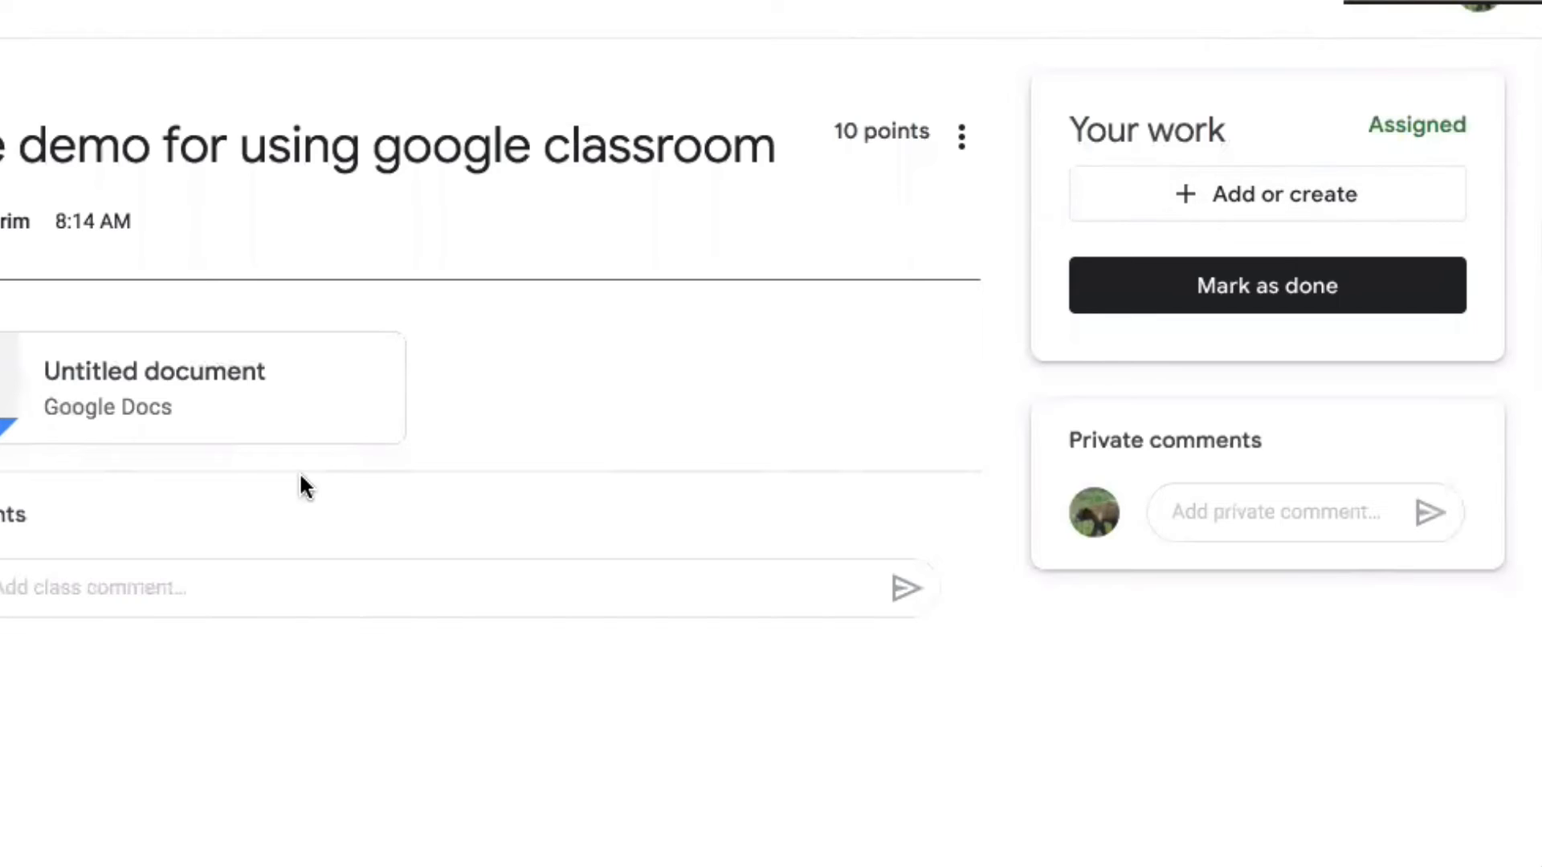
left_click(1198, 216)
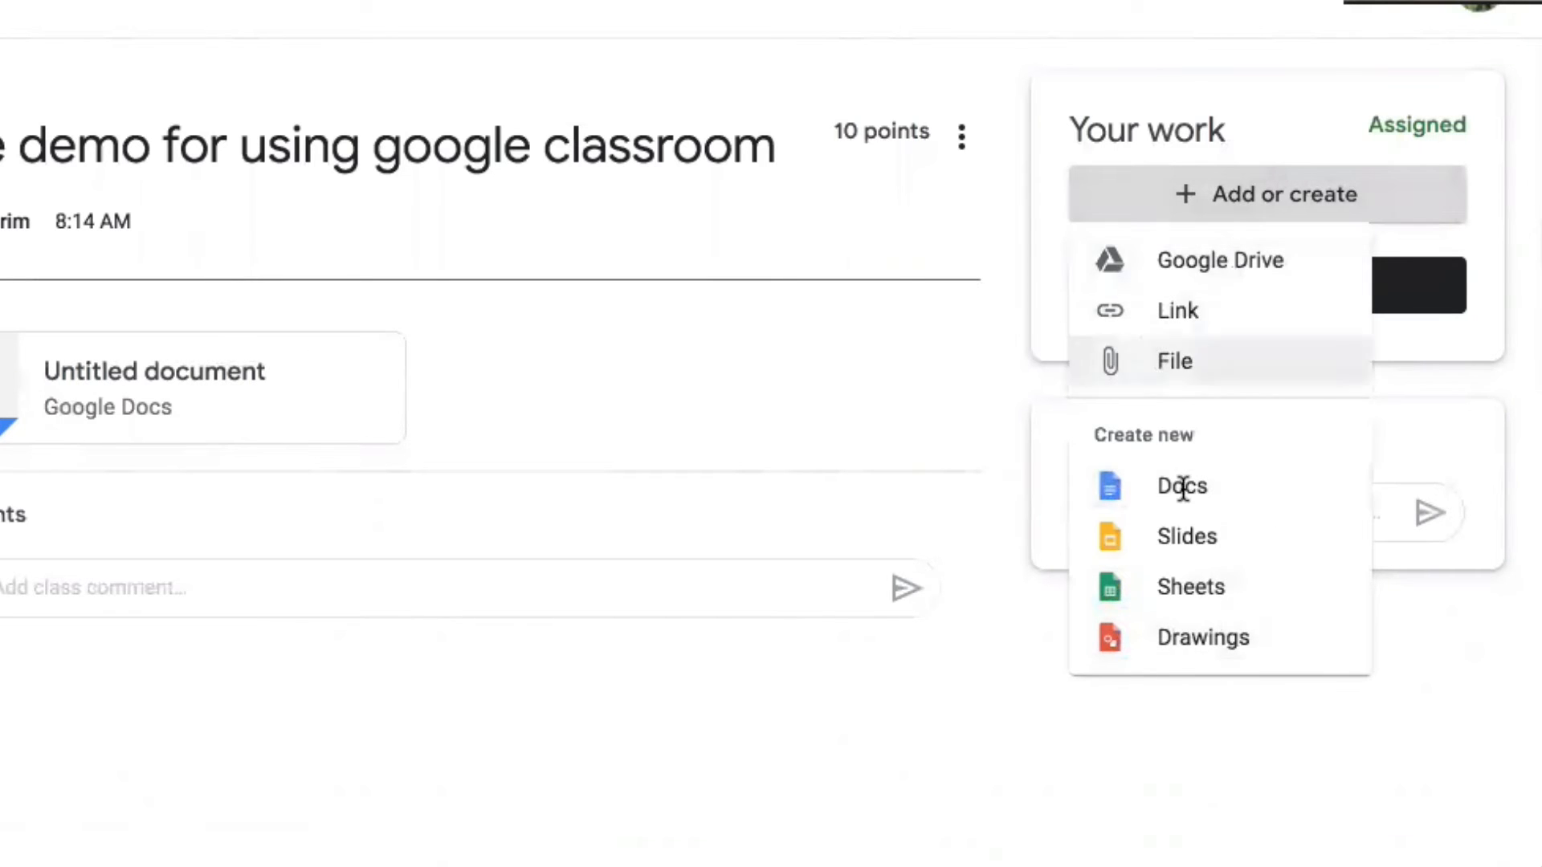
left_click(1111, 843)
left_click(1267, 289)
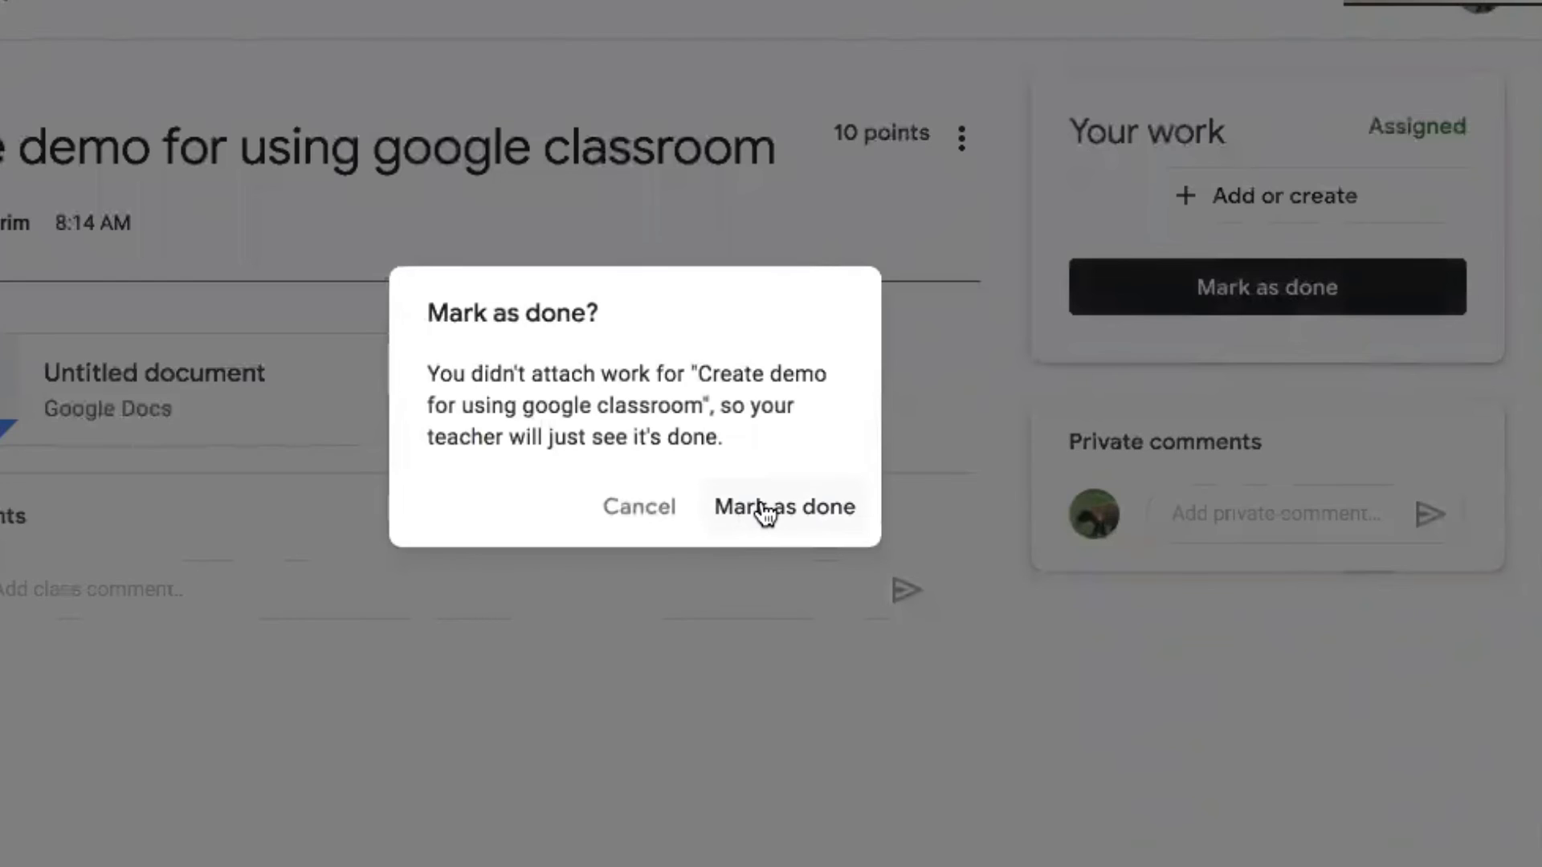
left_click(764, 509)
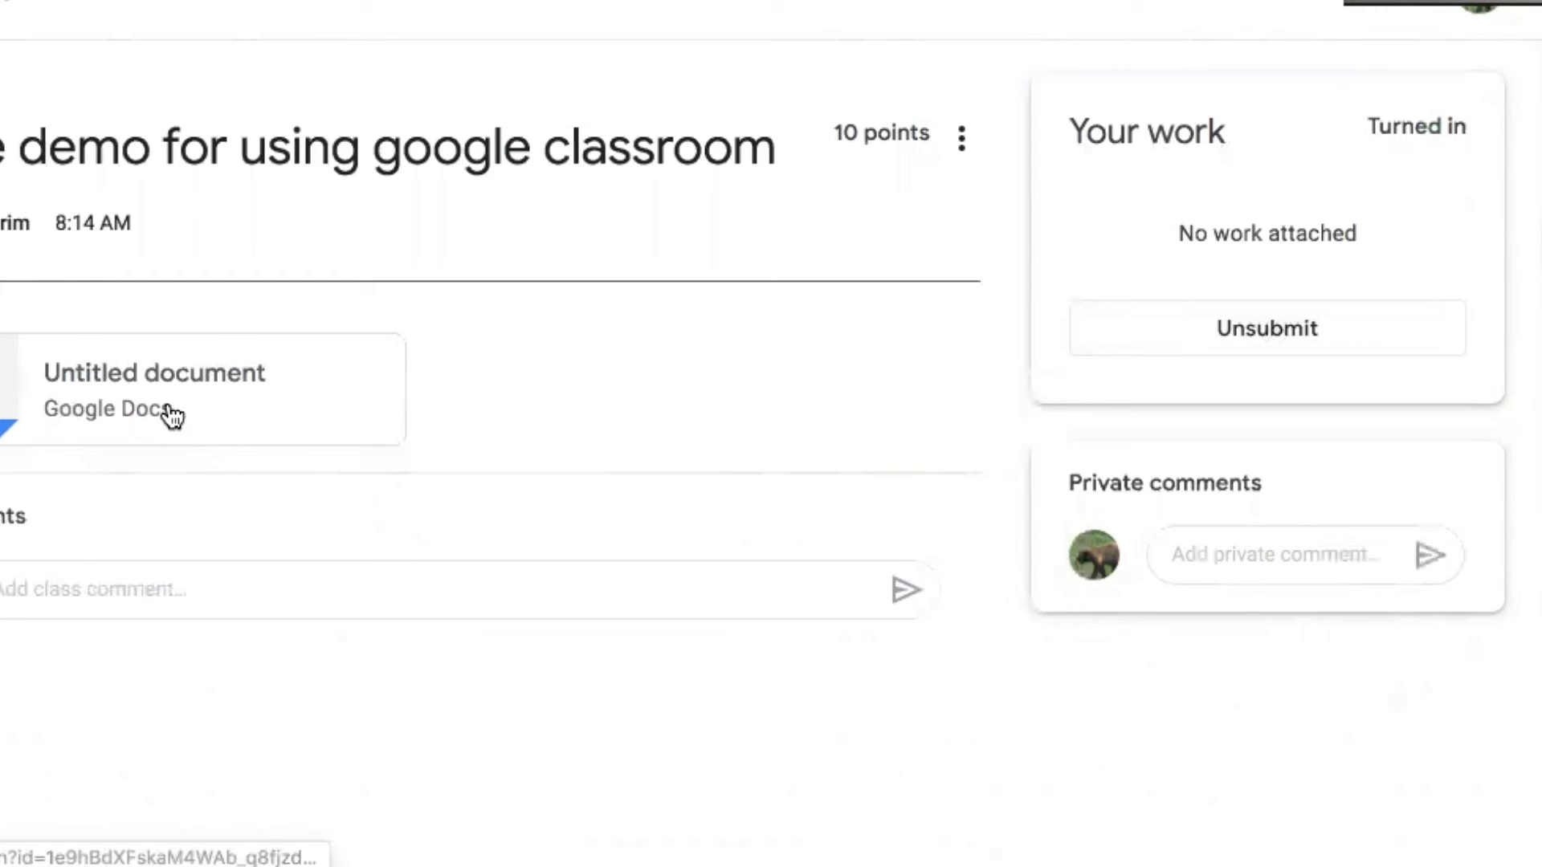
Close the student's navigation drawer and switch to the teacher's Demo Class tab
left_click(2, 1)
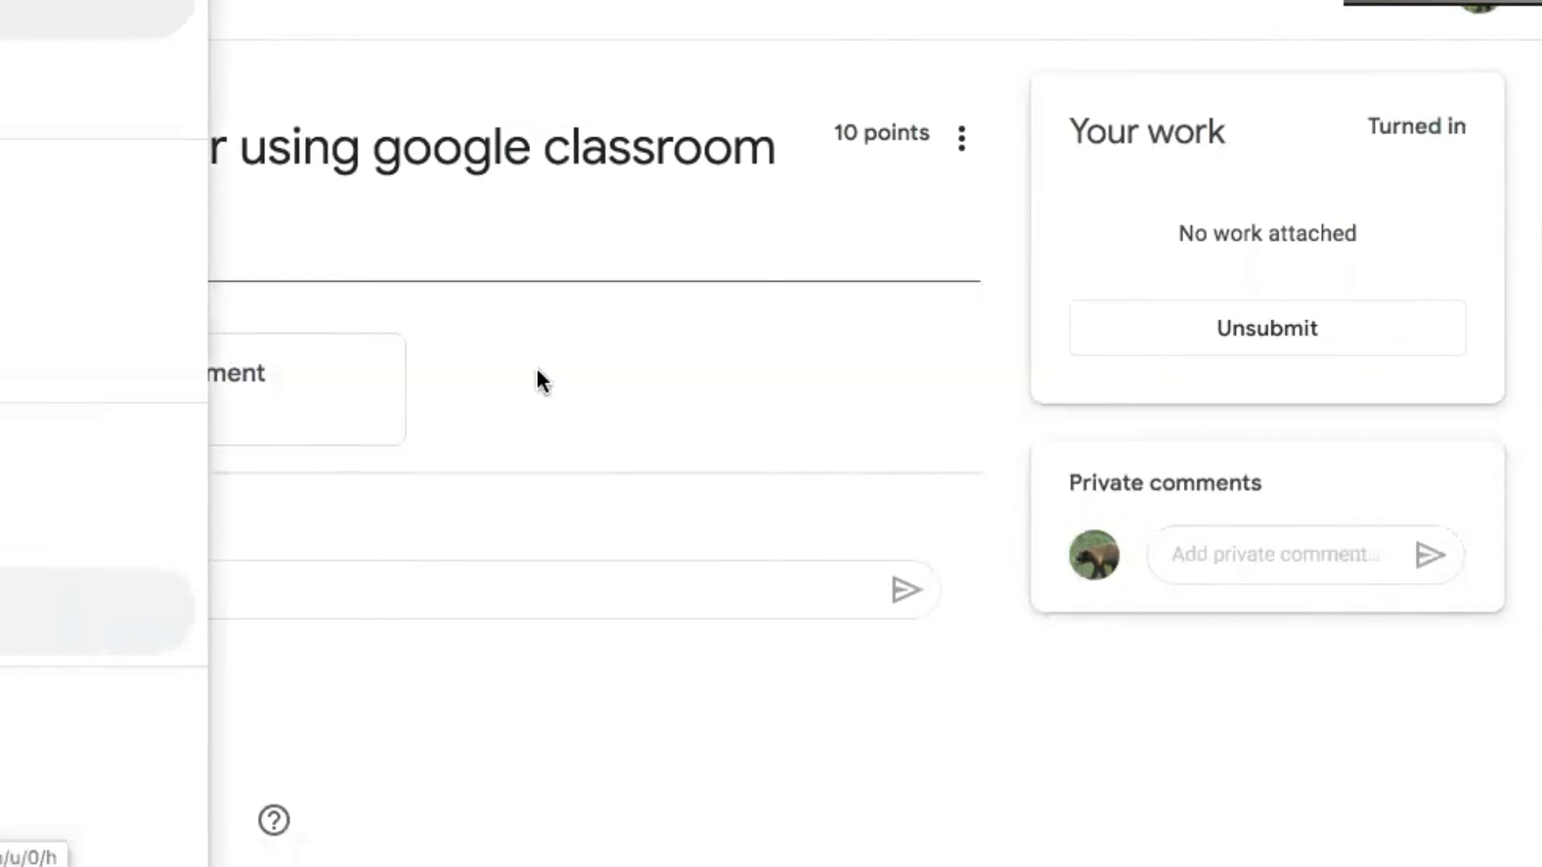
left_click(656, 357)
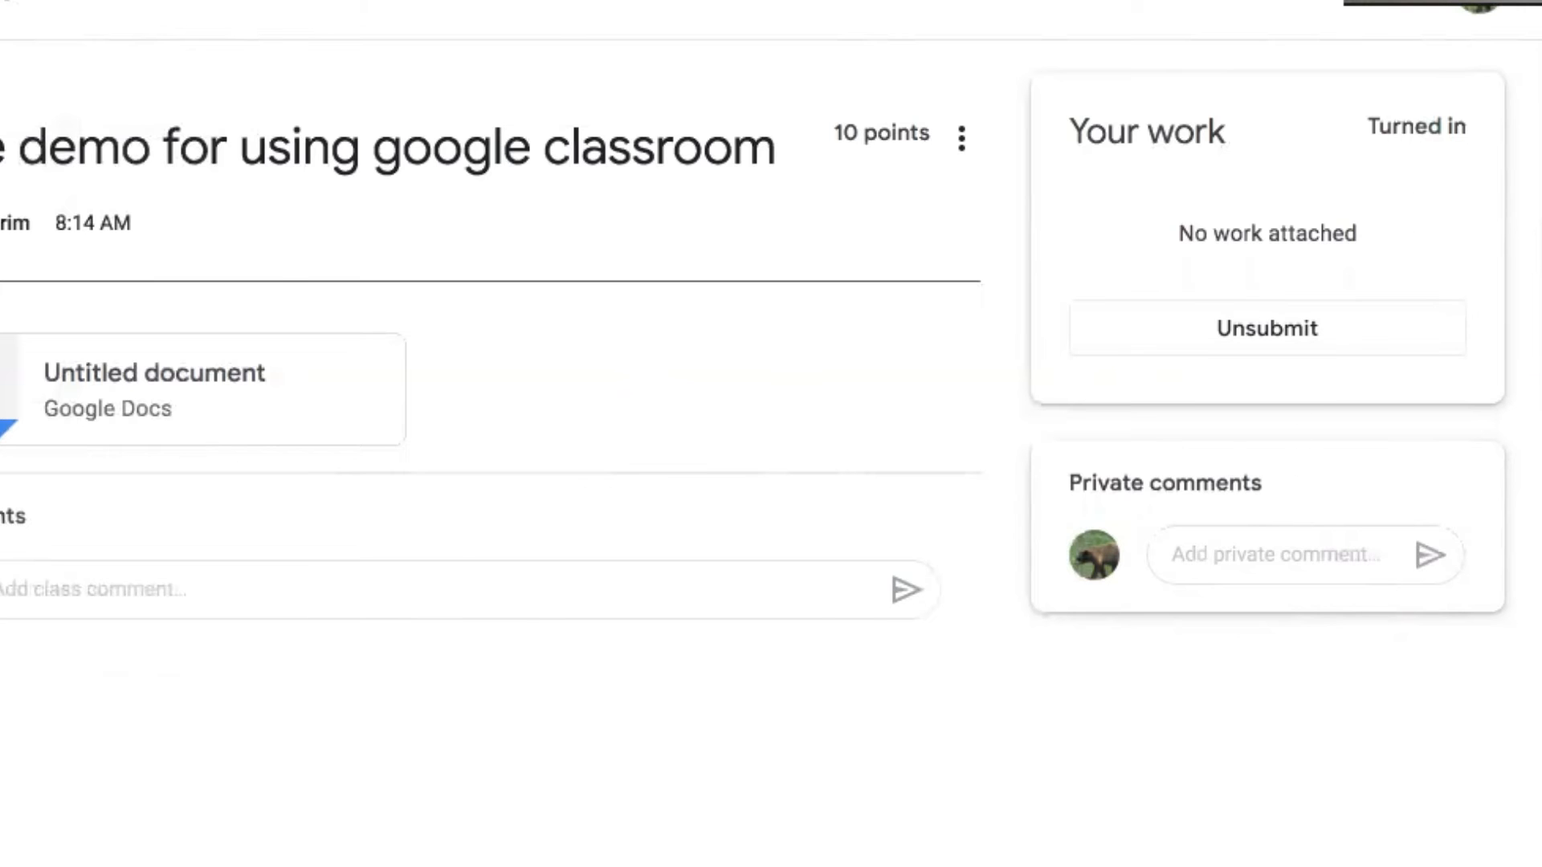
key("super+Left")
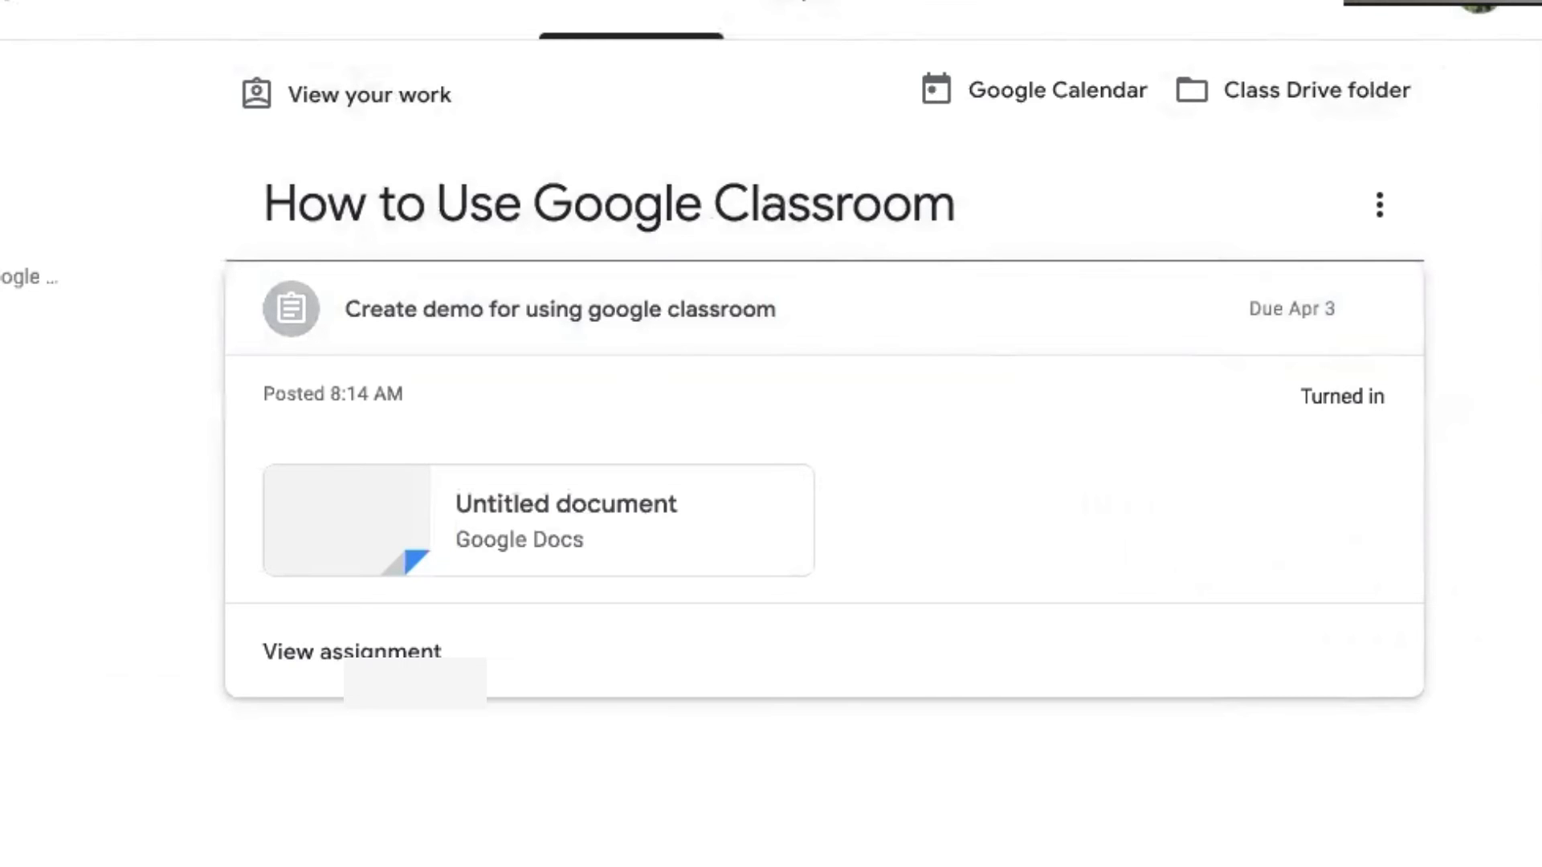
key("ctrl+Tab")
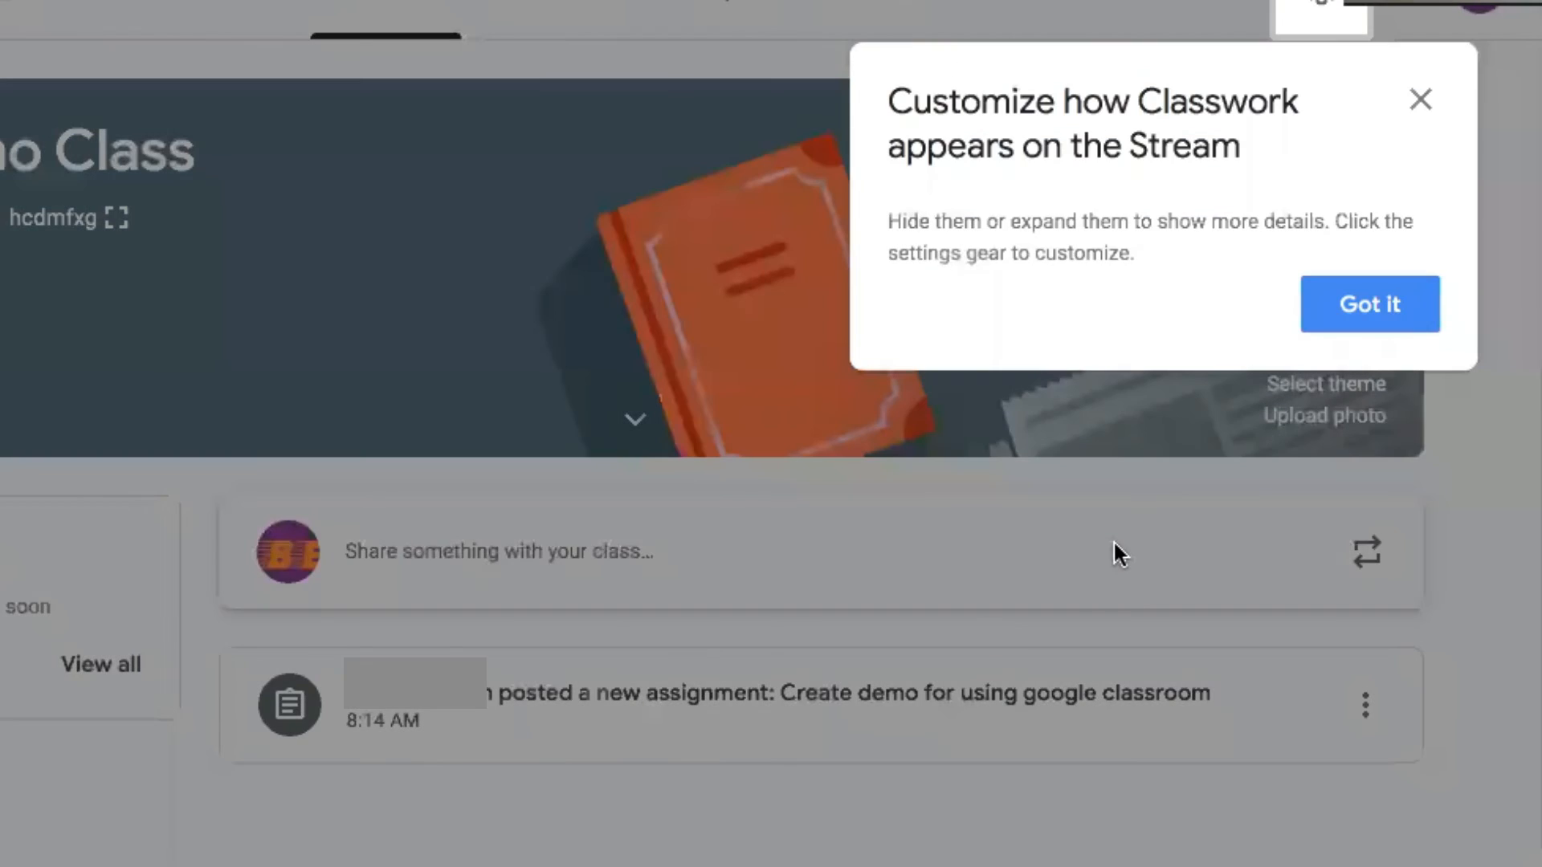
Open the demo assignment's student work filtered to Turned in submissions
left_click(1369, 304)
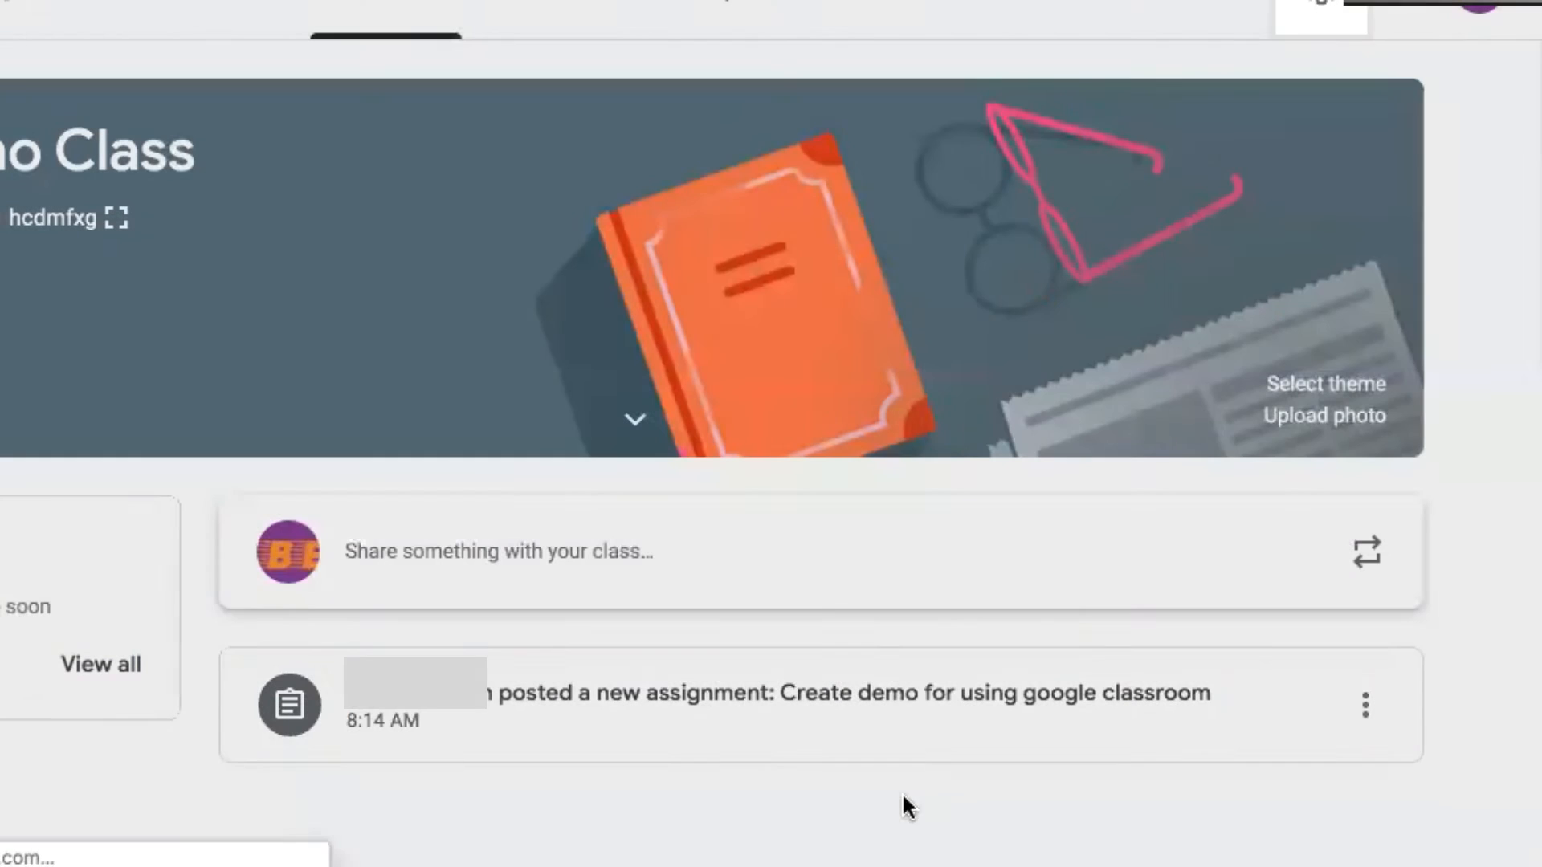
left_click(900, 692)
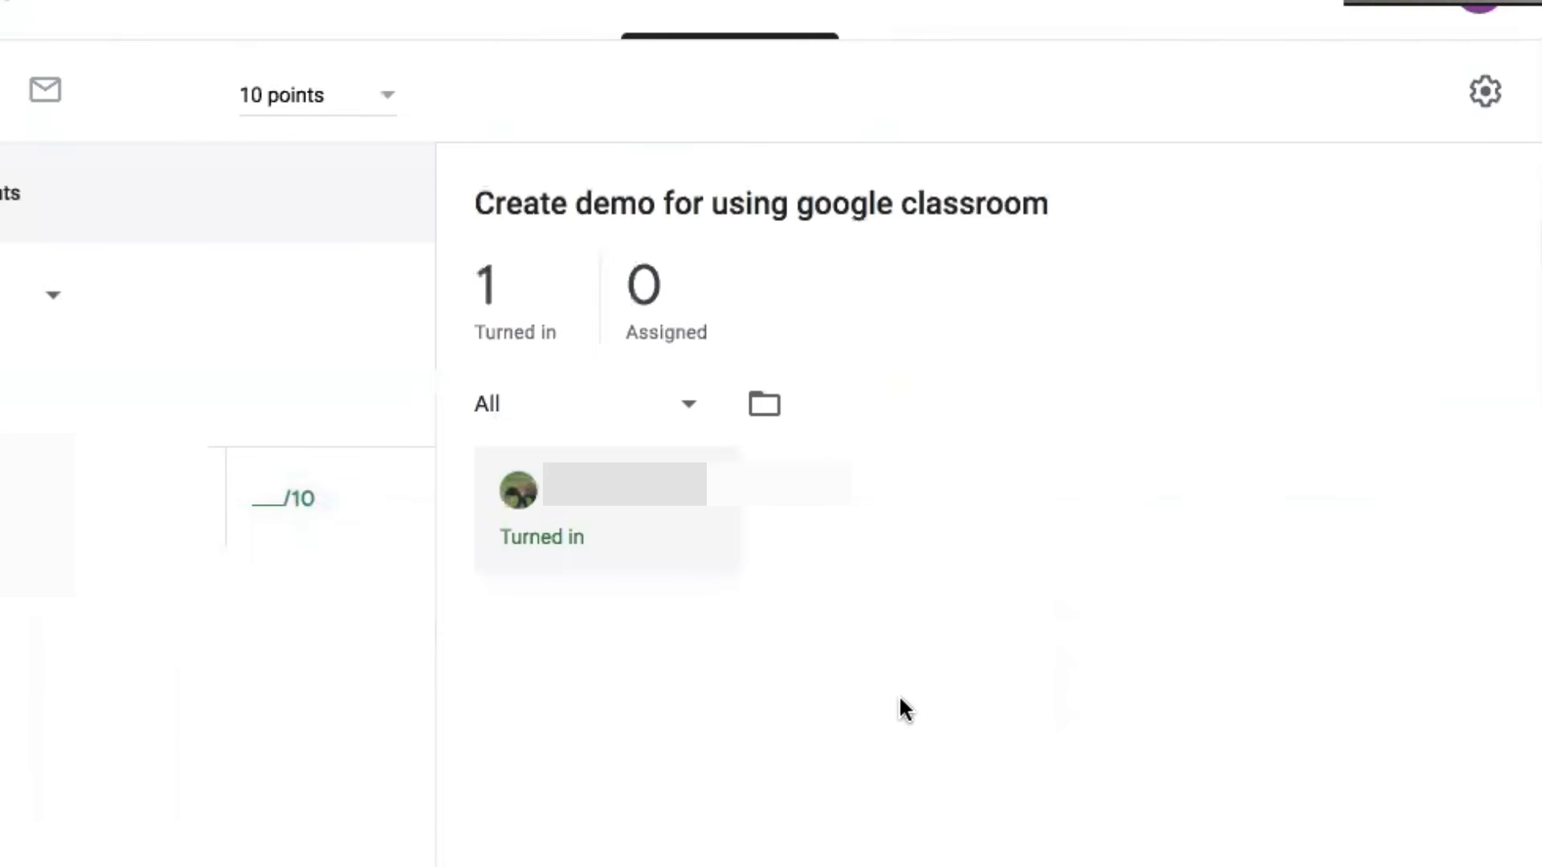
left_click(518, 328)
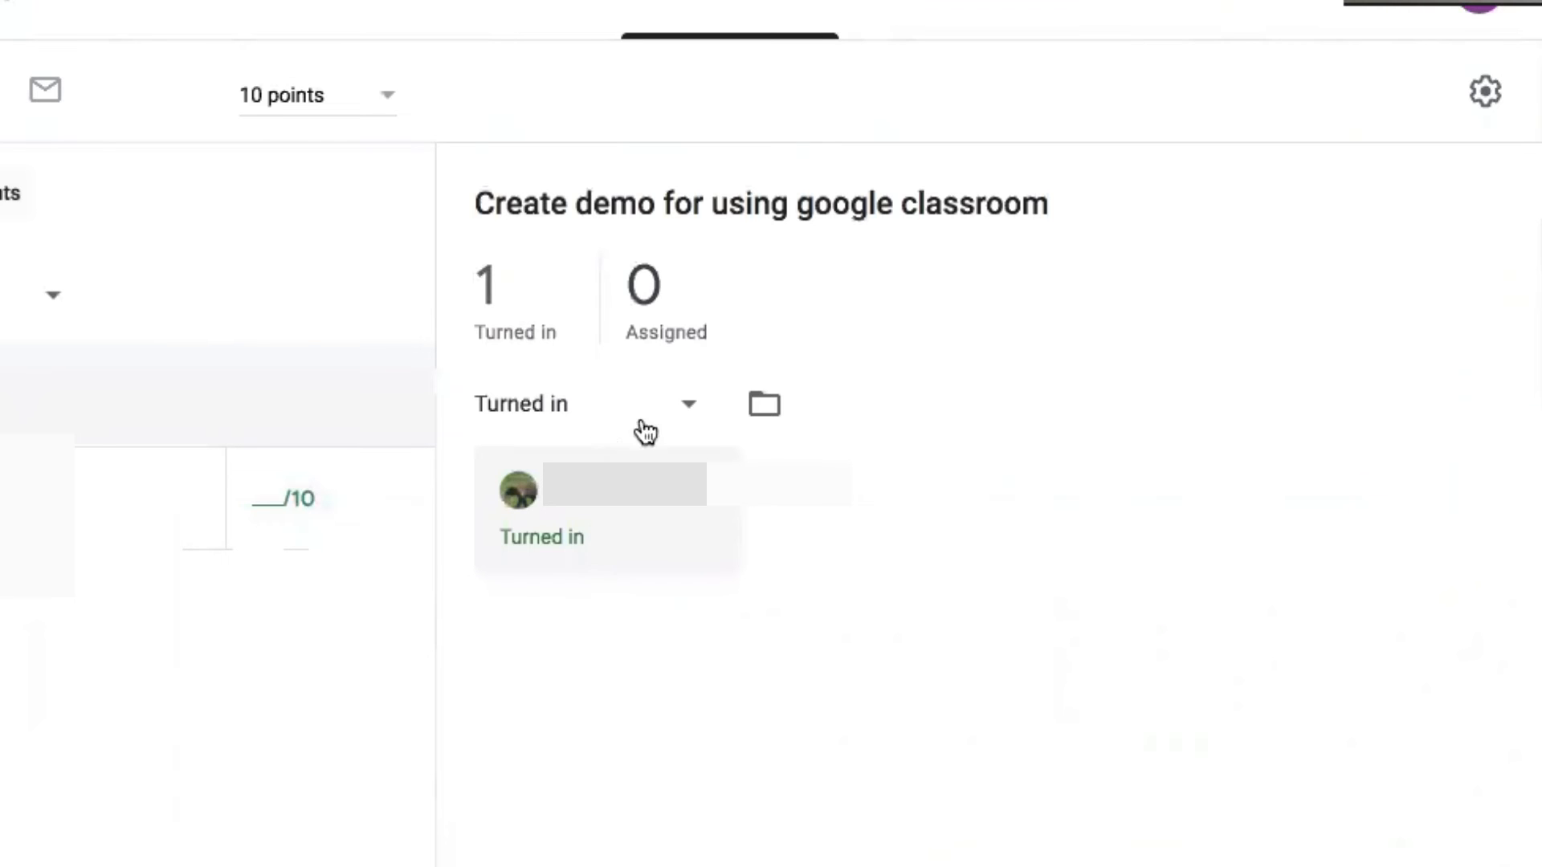
left_click(678, 418)
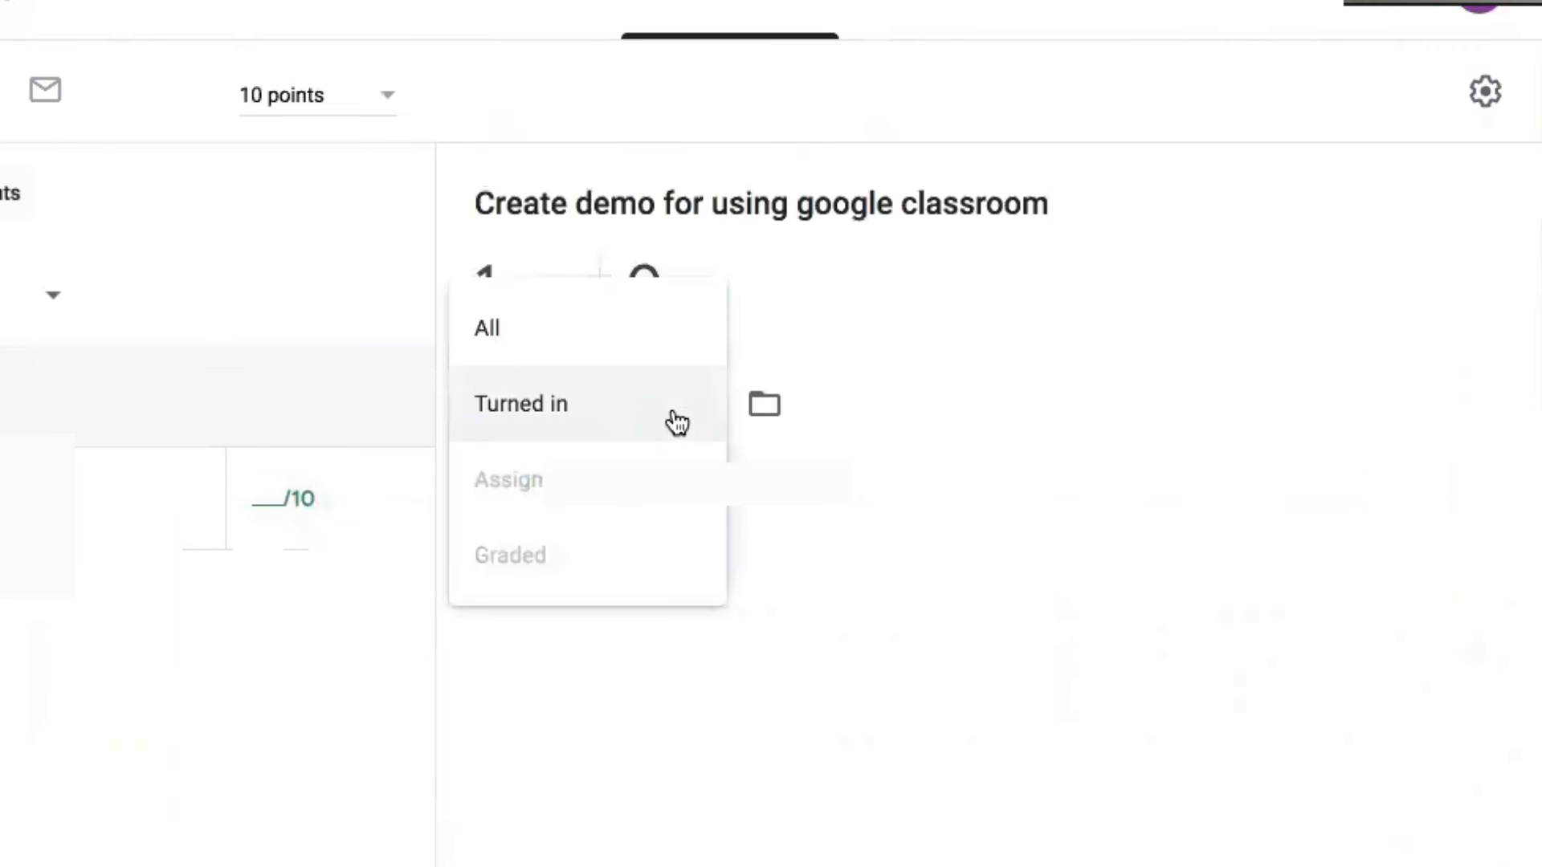
left_click(779, 514)
Open the turned-in student's submission and select their grade cell
left_click(152, 516)
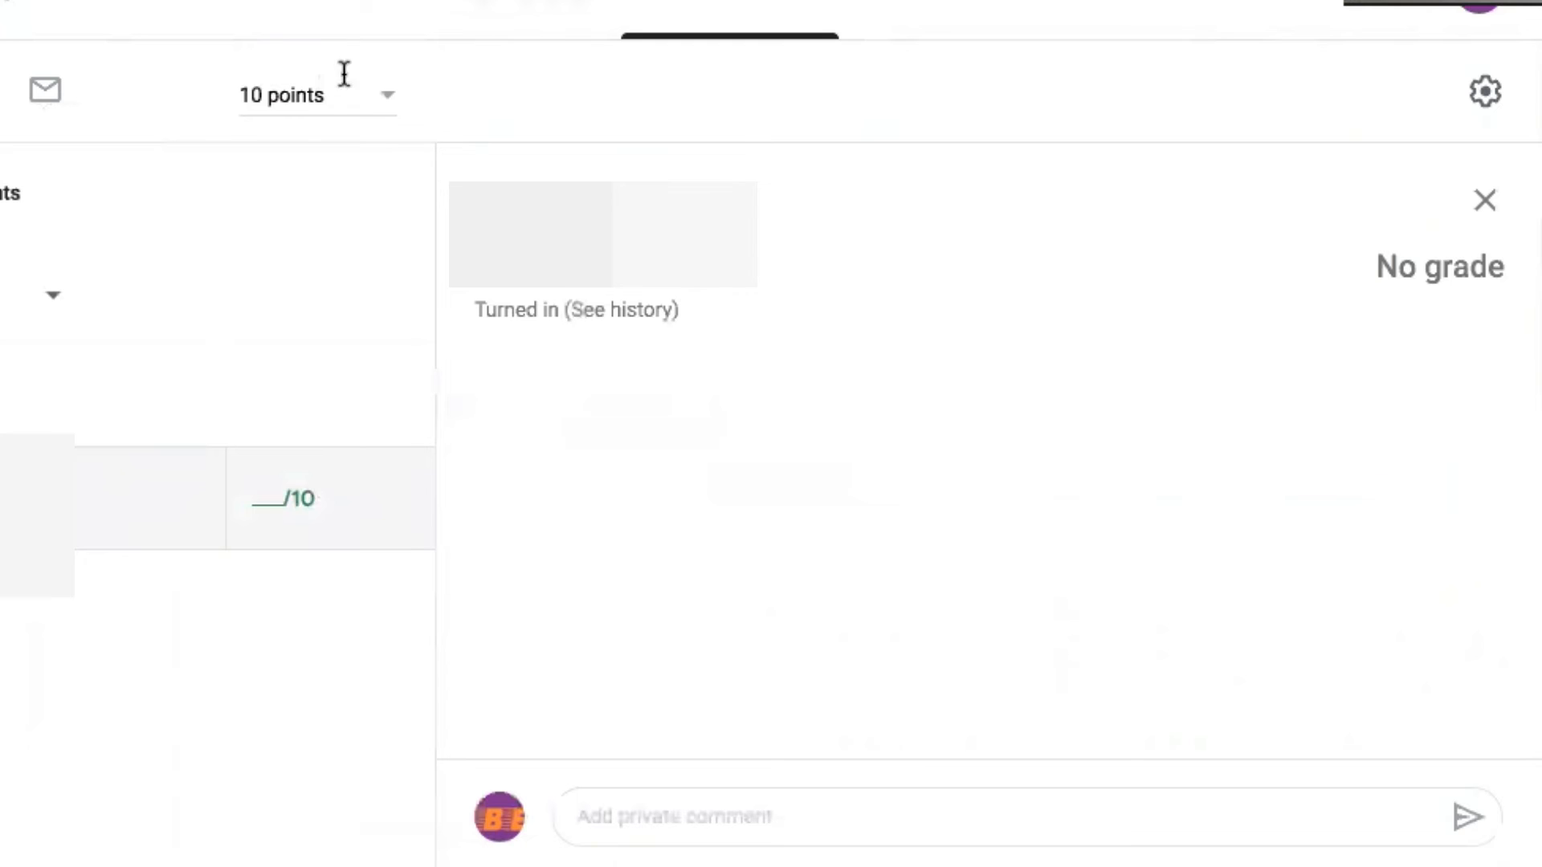
left_click(533, 4)
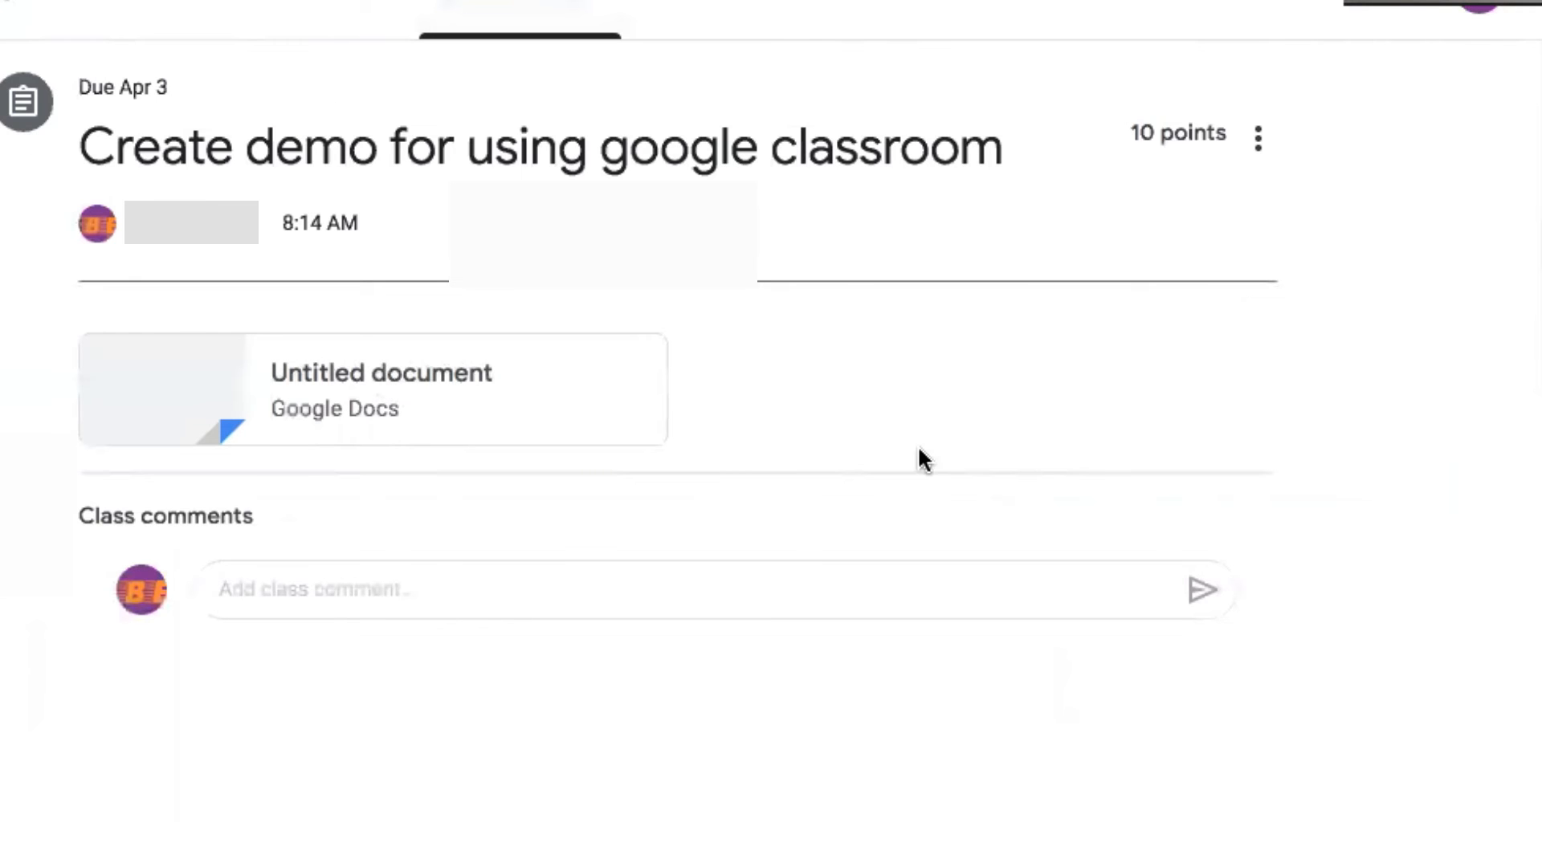
left_click(751, 4)
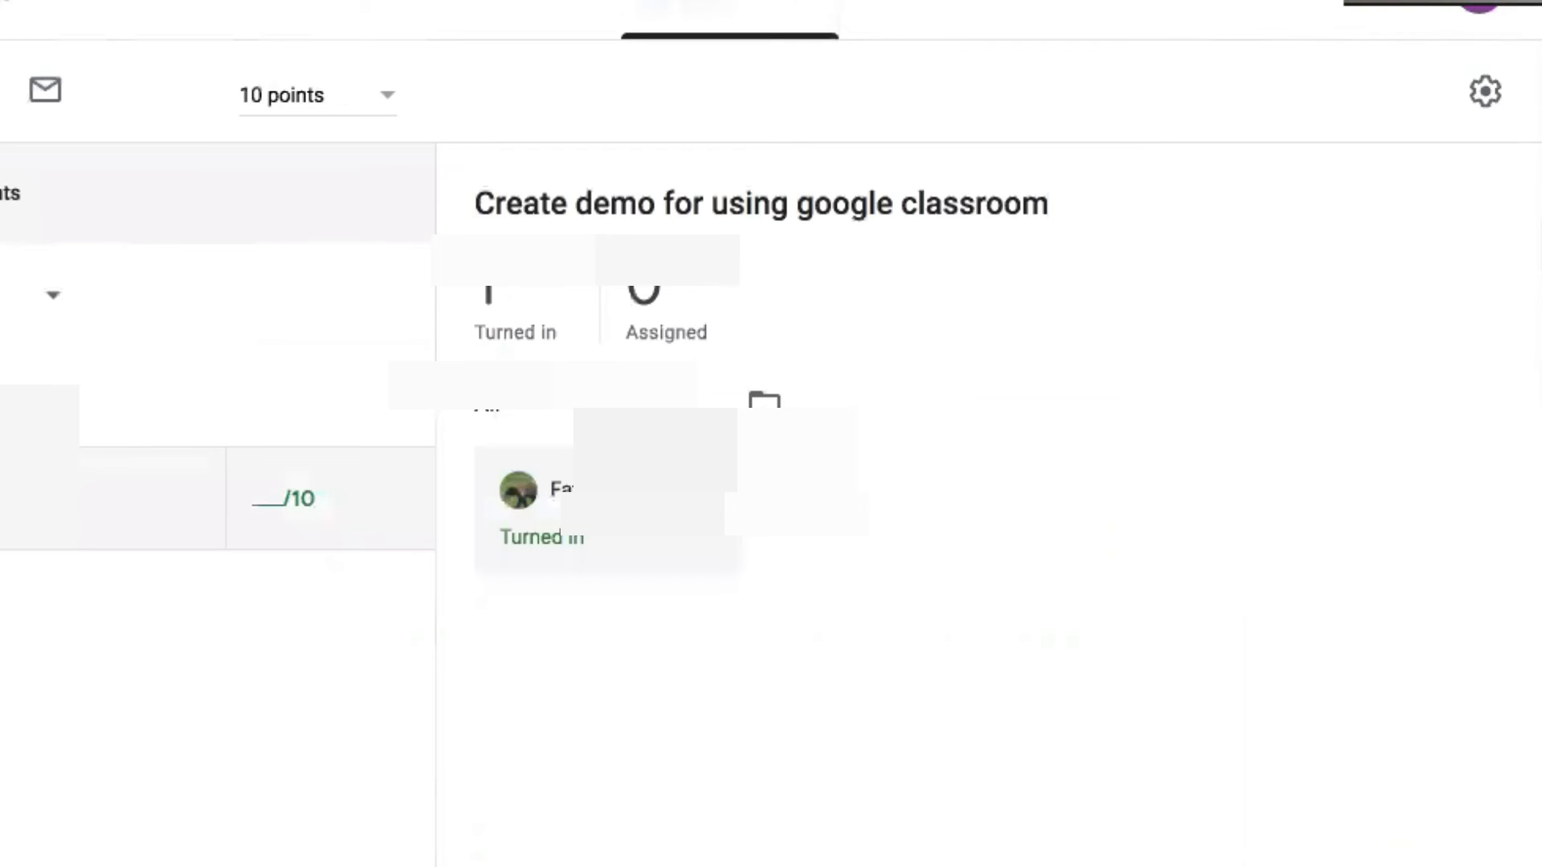
left_click(263, 498)
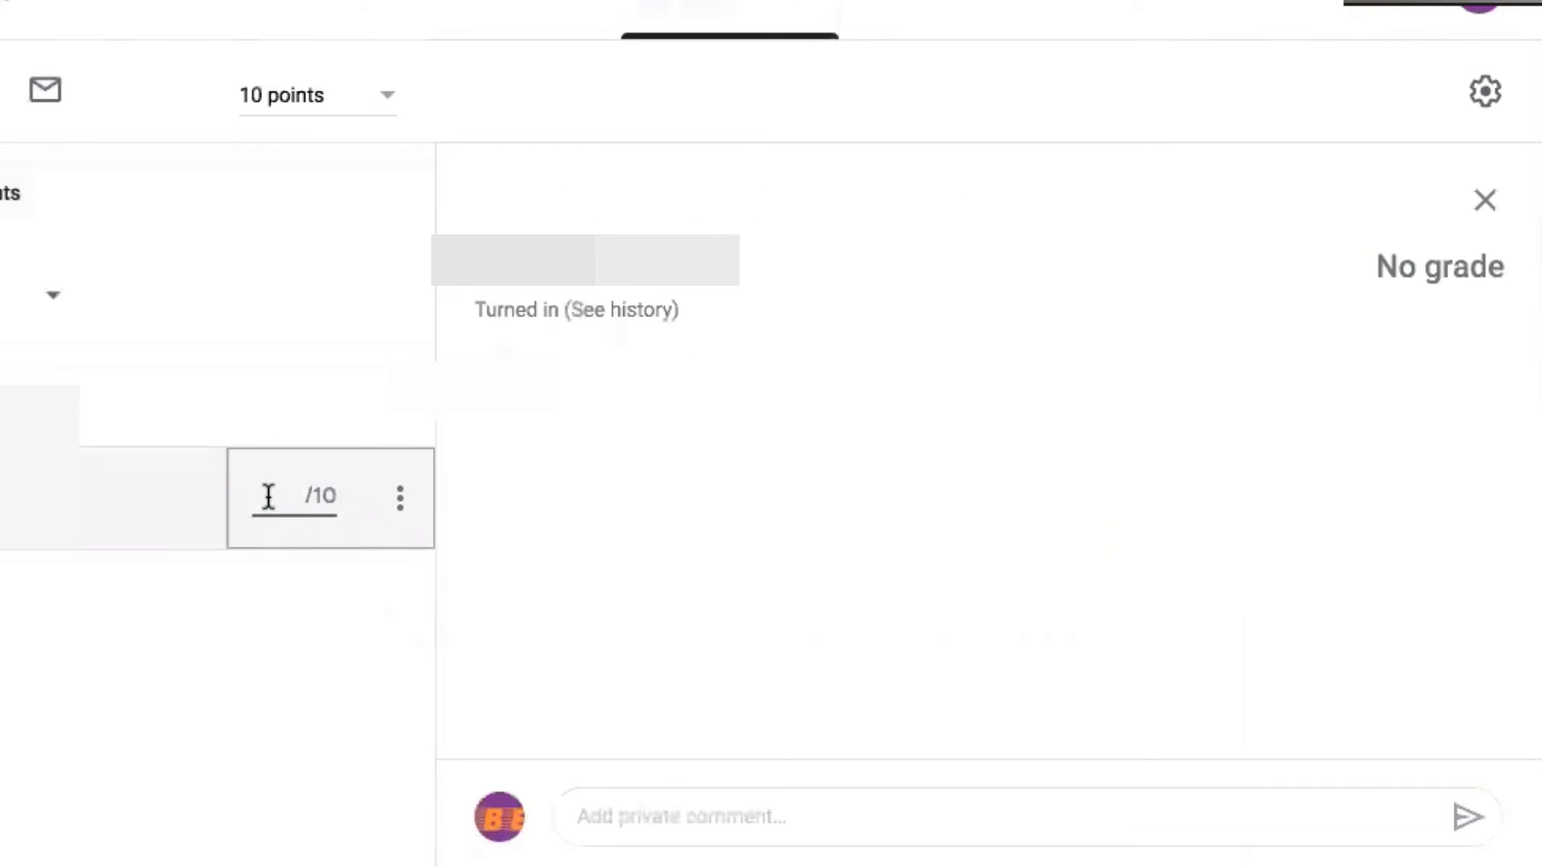
Give the student's work a grade of 10 out of 10 and return it
type("10")
left_click(348, 636)
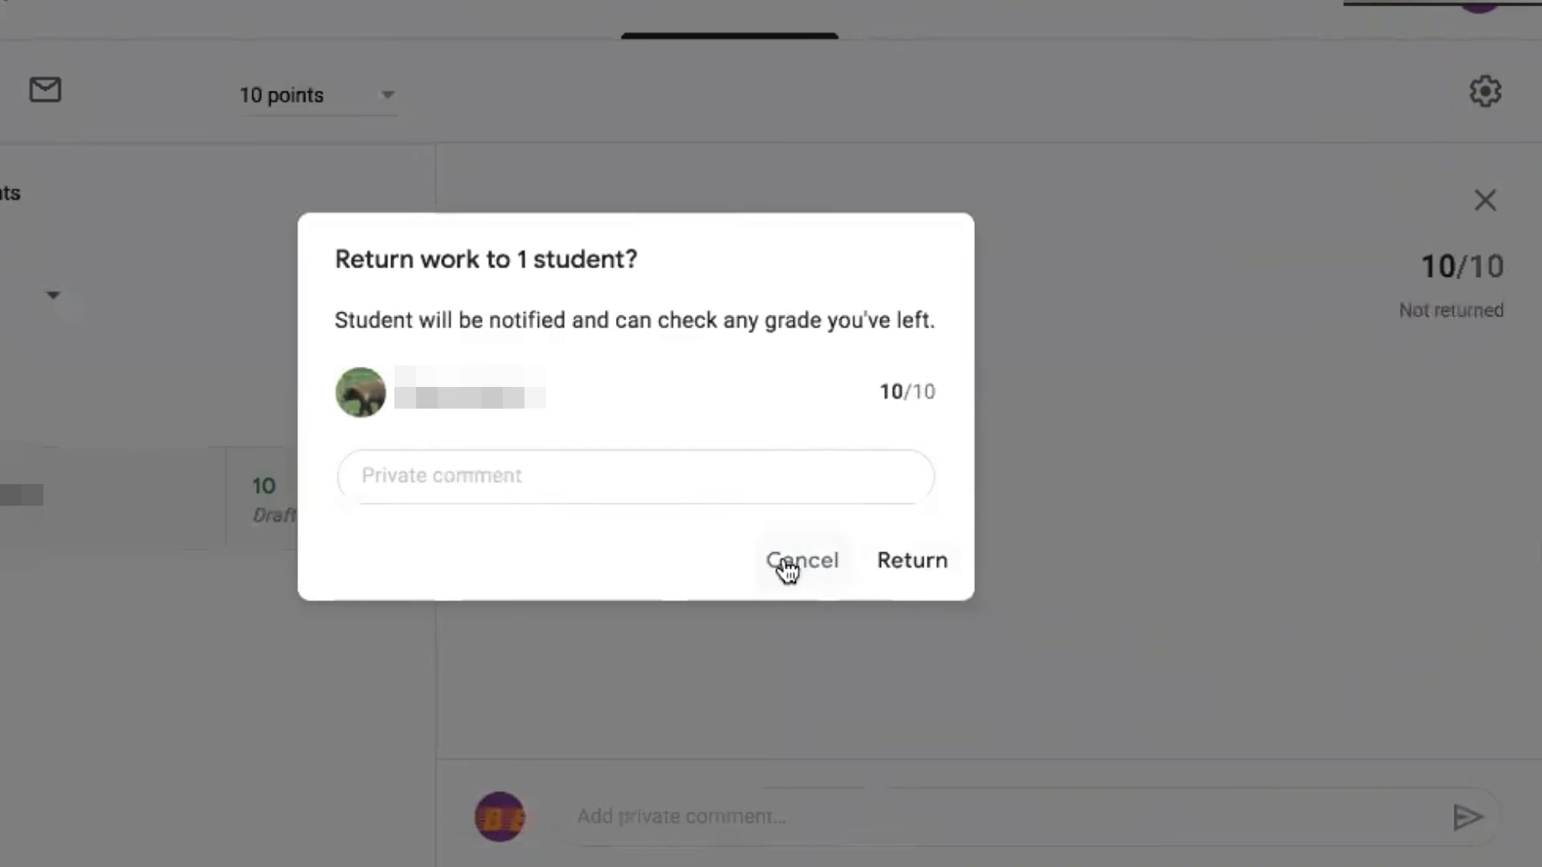
left_click(910, 562)
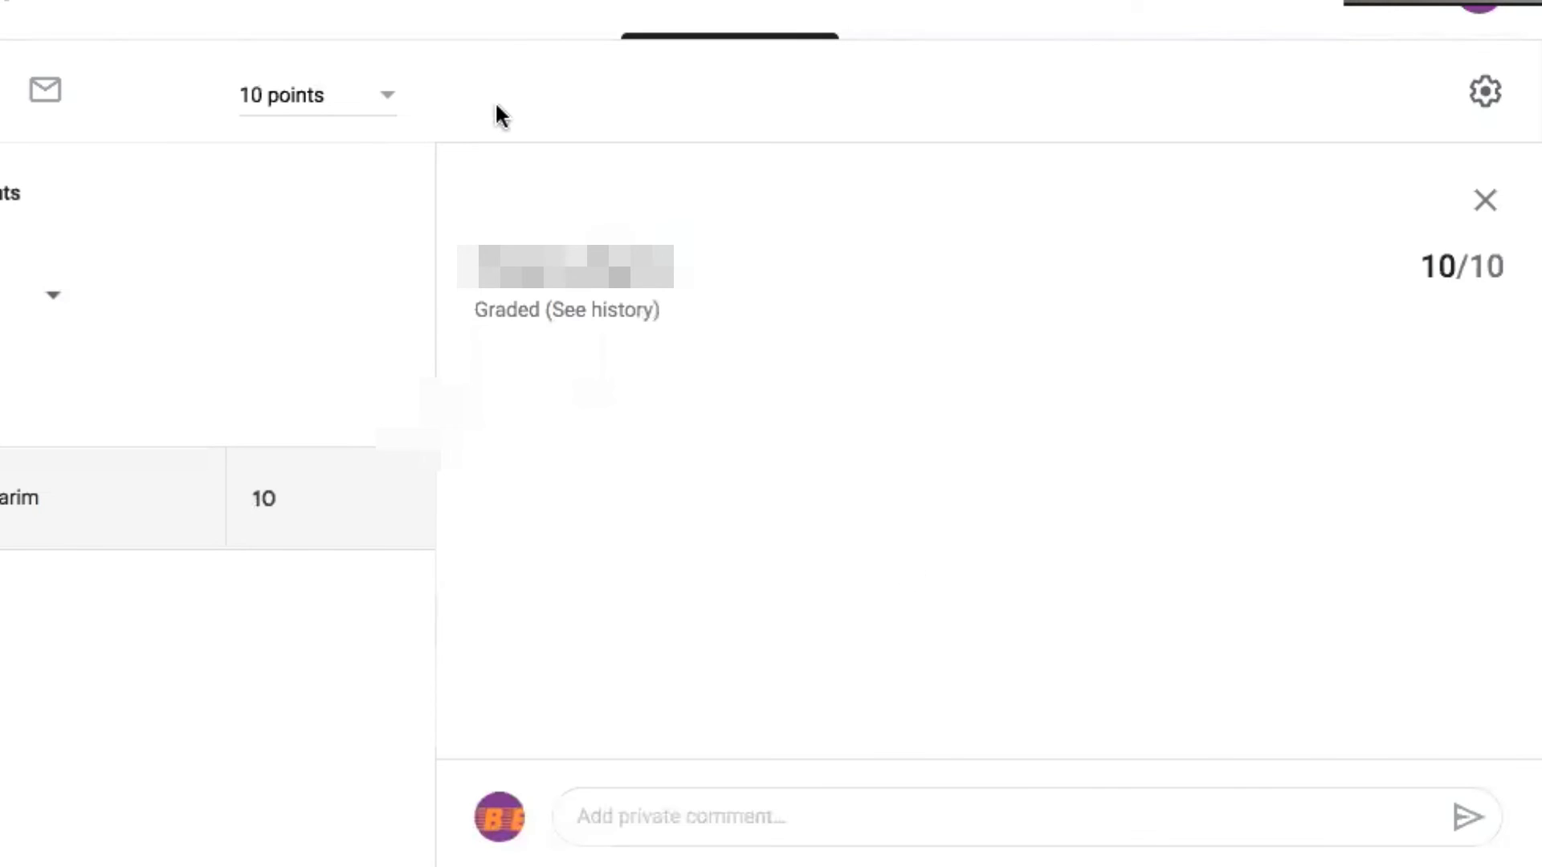
left_click(504, 5)
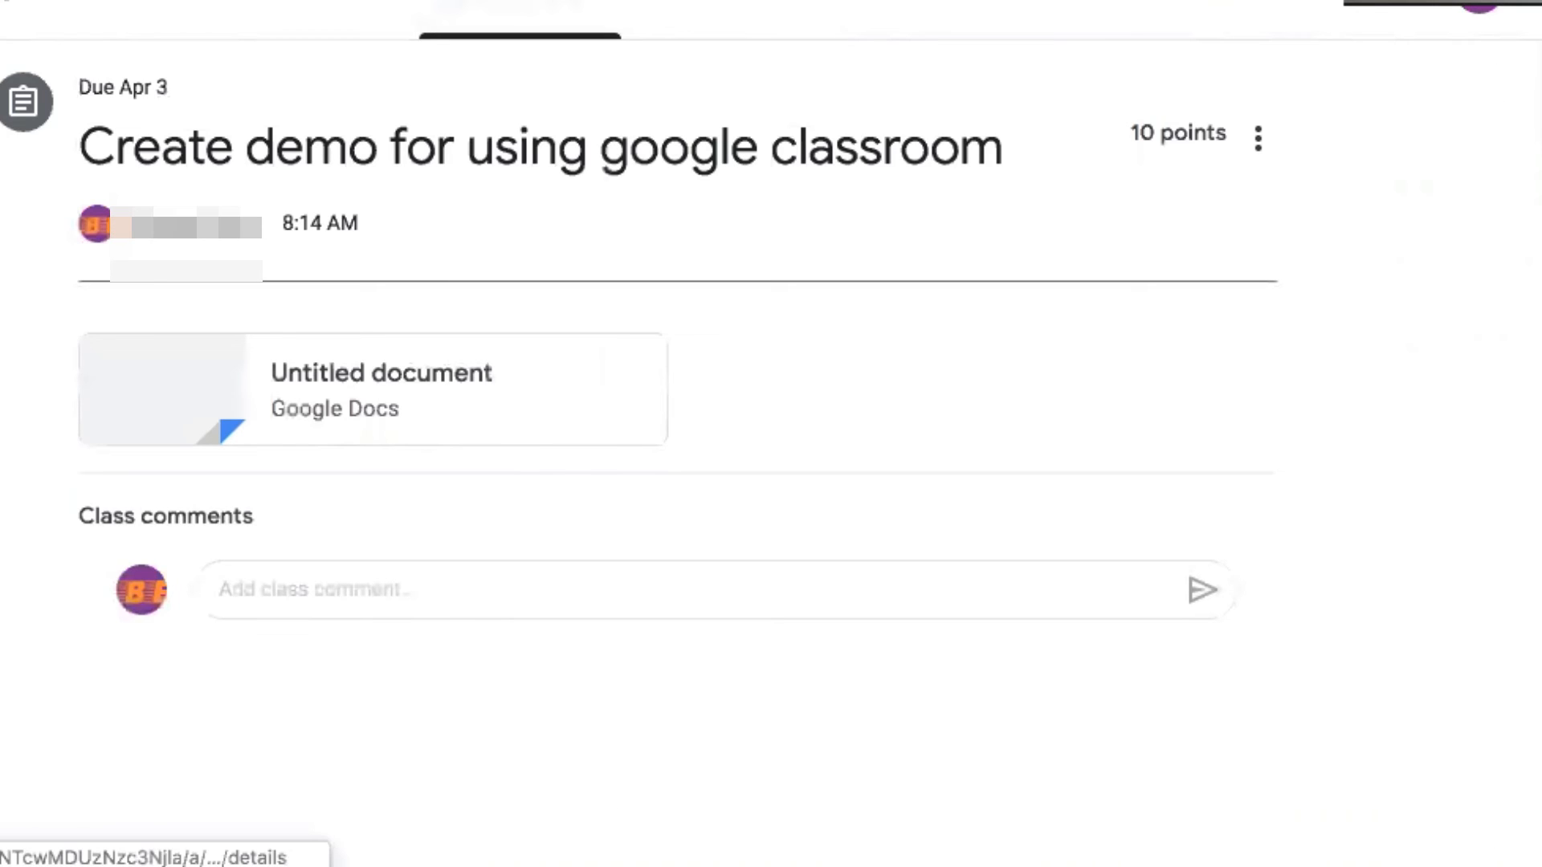
Navigate from the drawer via Calendar back to the Classes home page with the Demo Class card
left_click(7, 2)
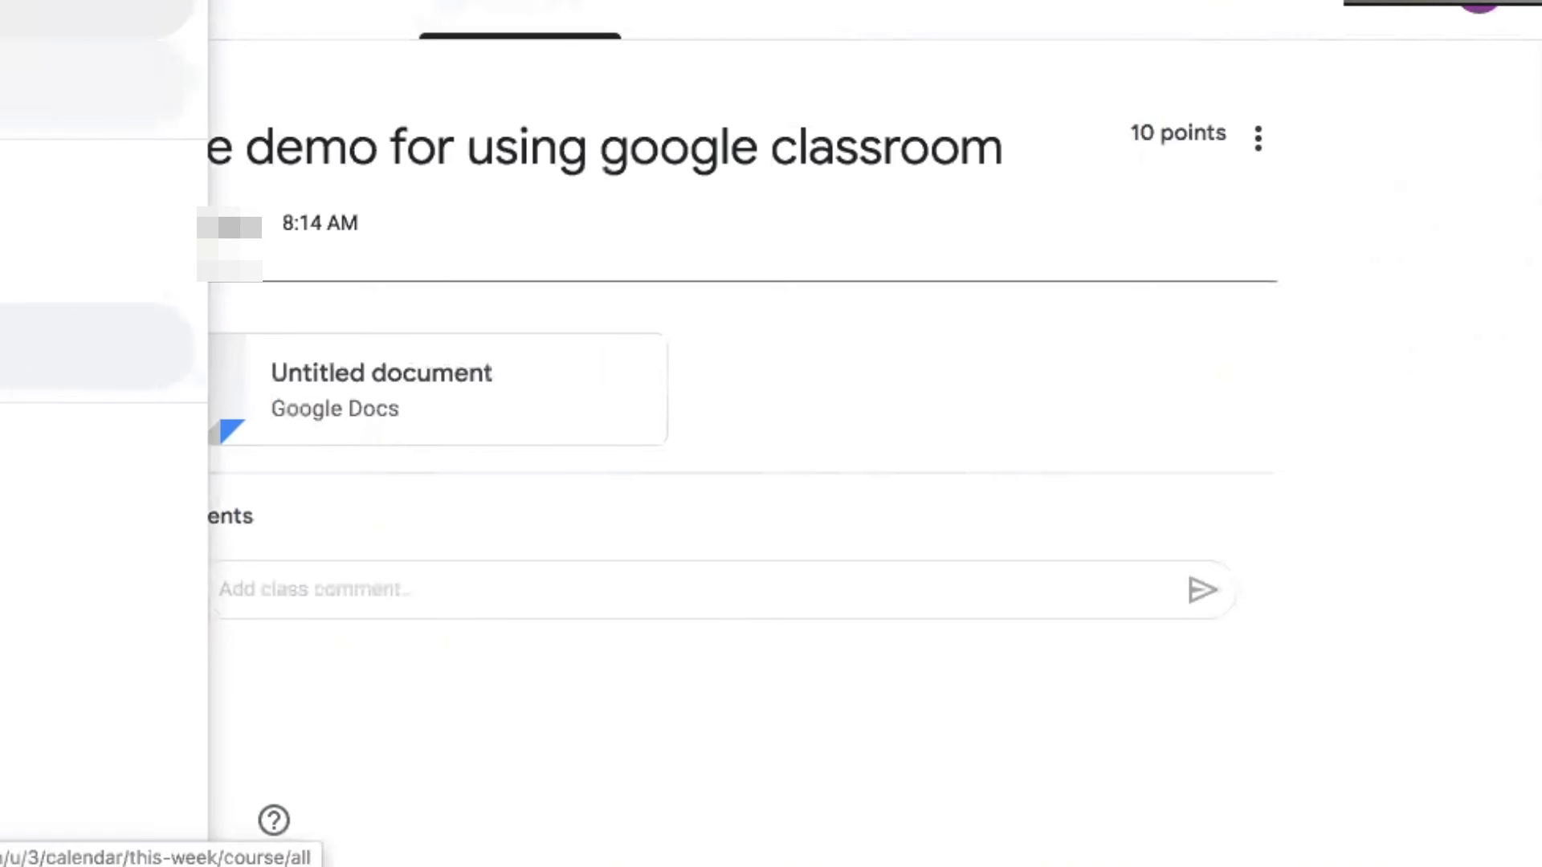
left_click(96, 81)
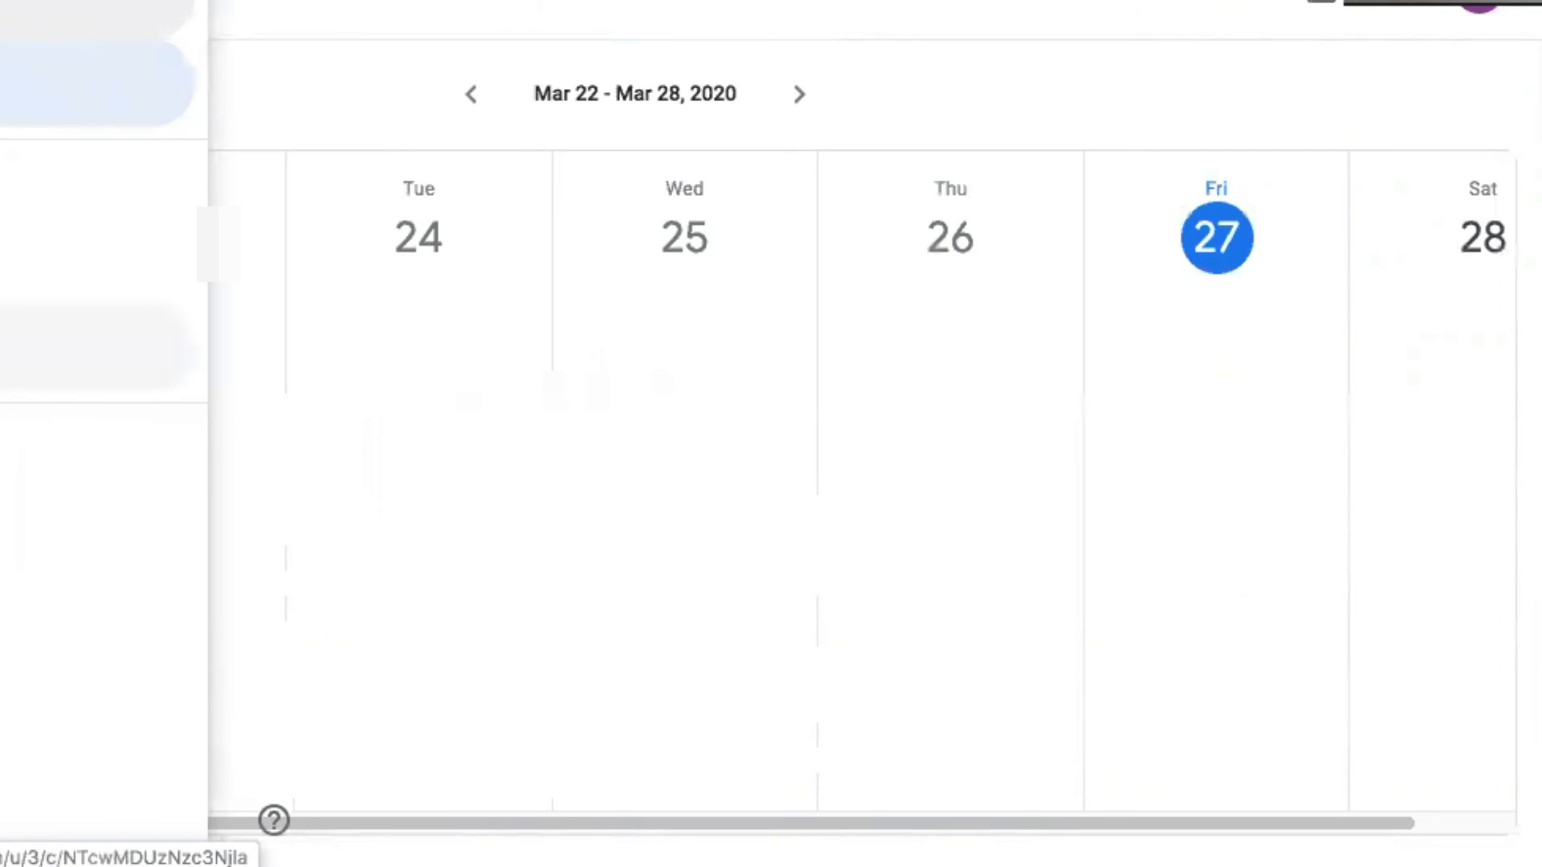
left_click(89, 16)
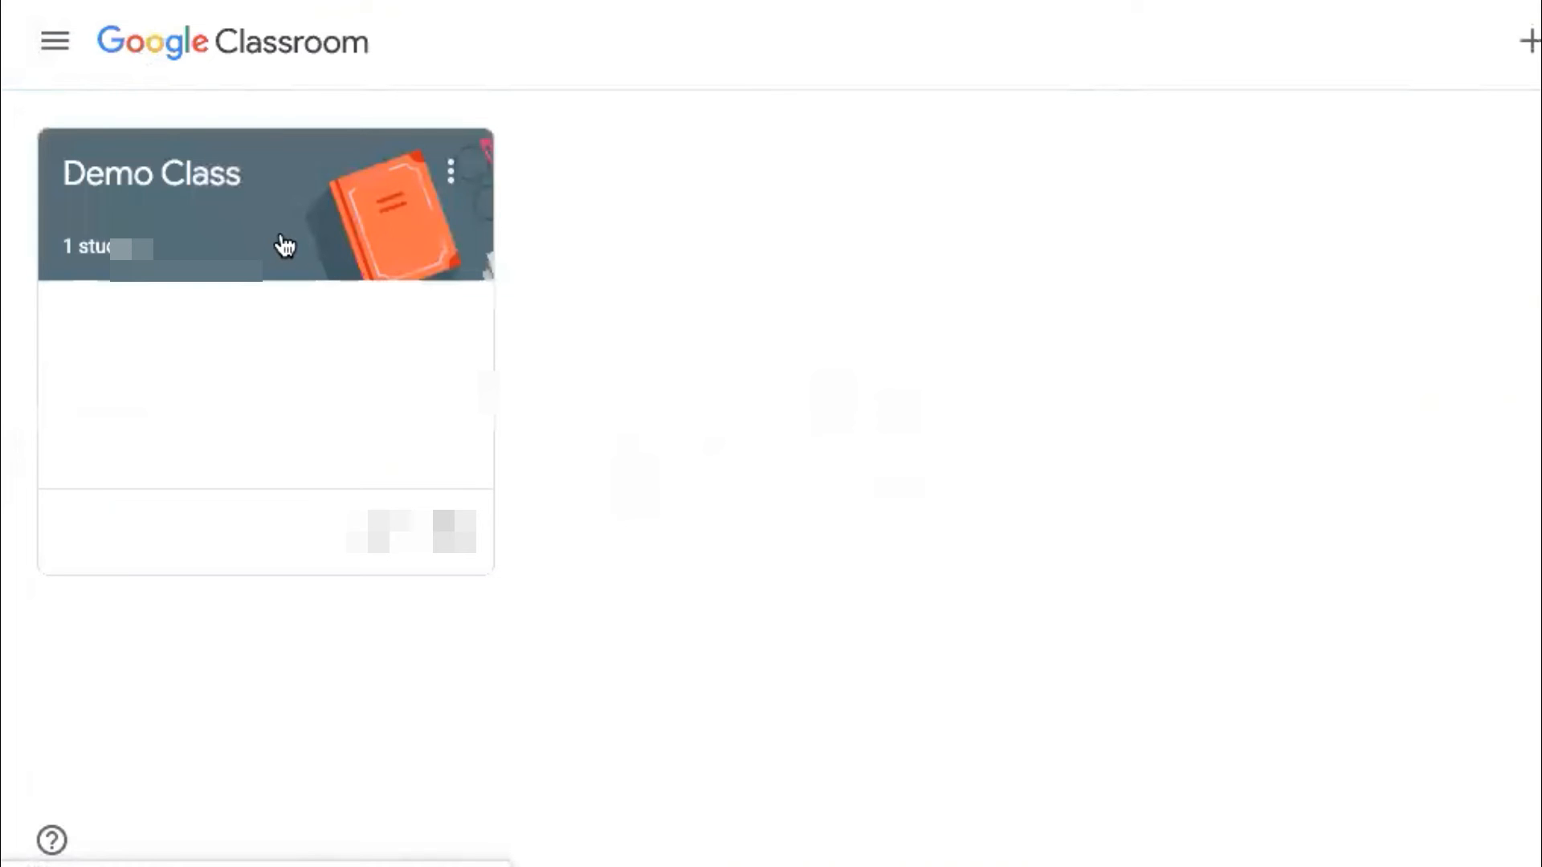
left_click(450, 171)
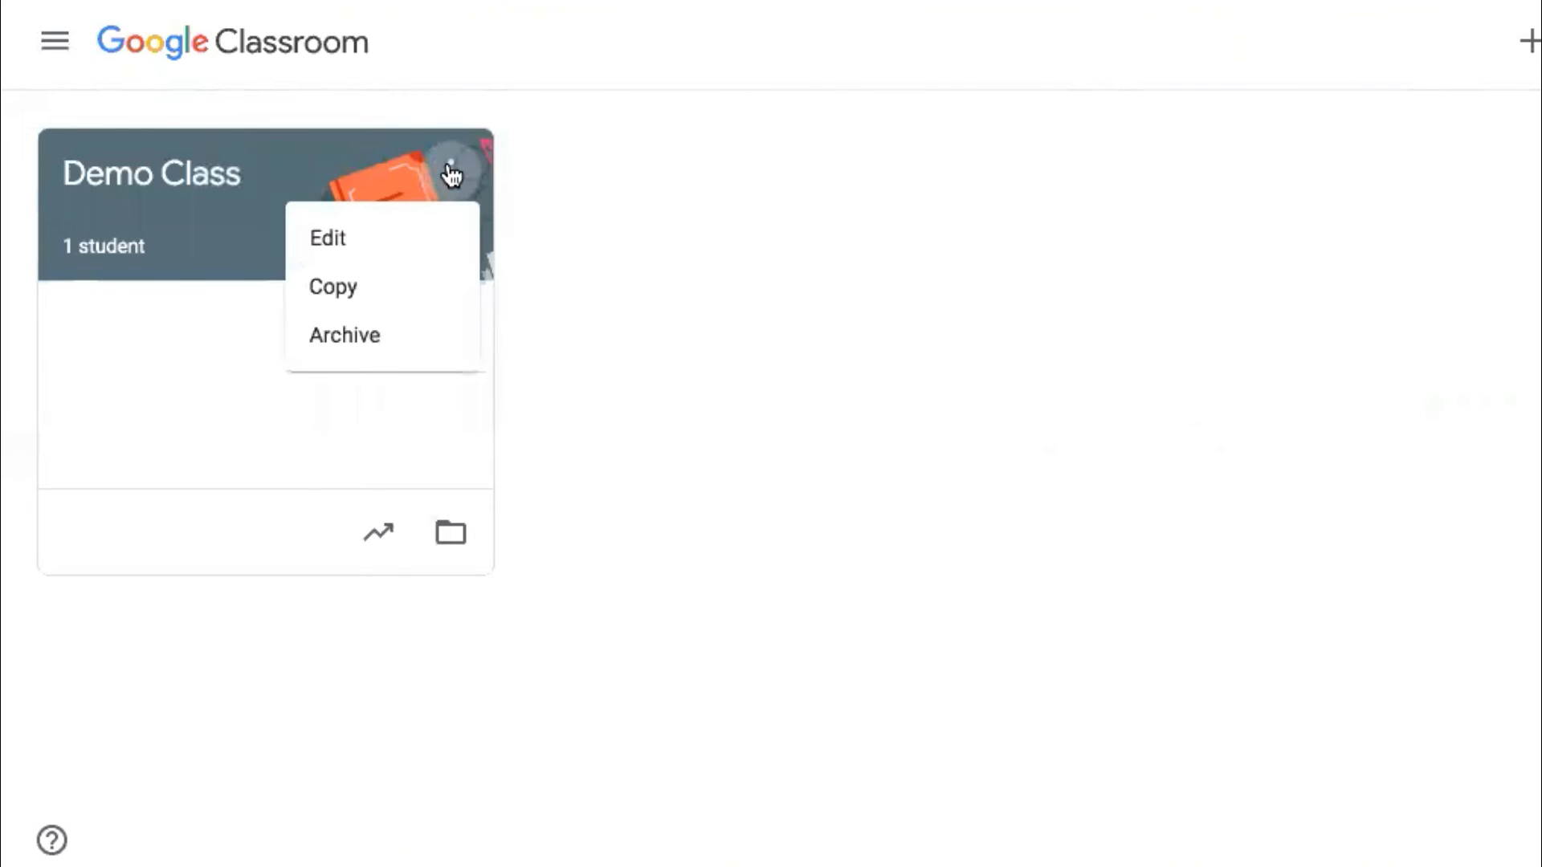
left_click(354, 341)
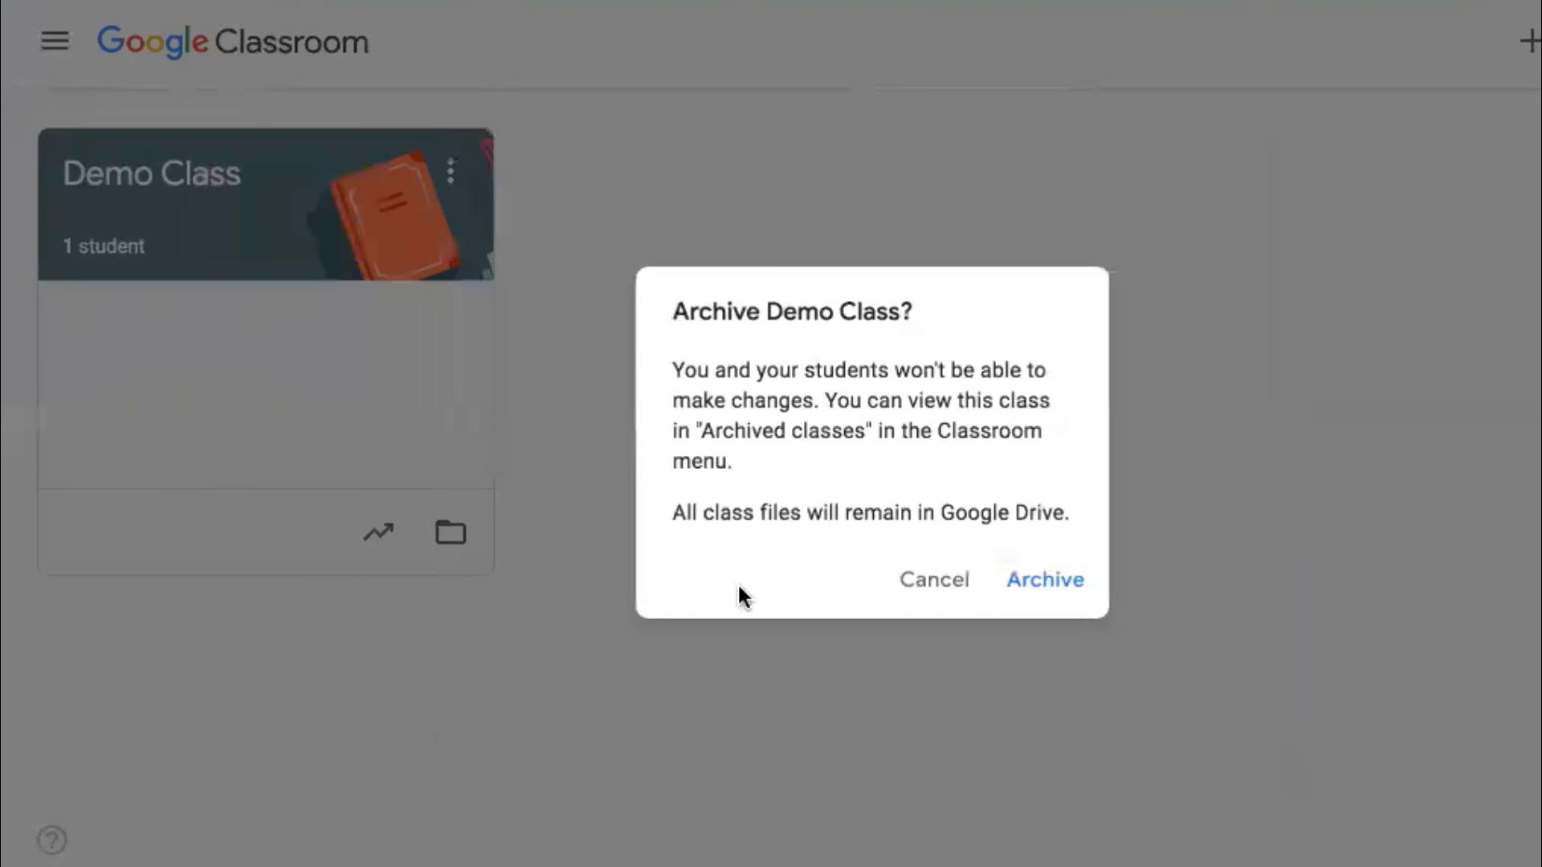
left_click(914, 596)
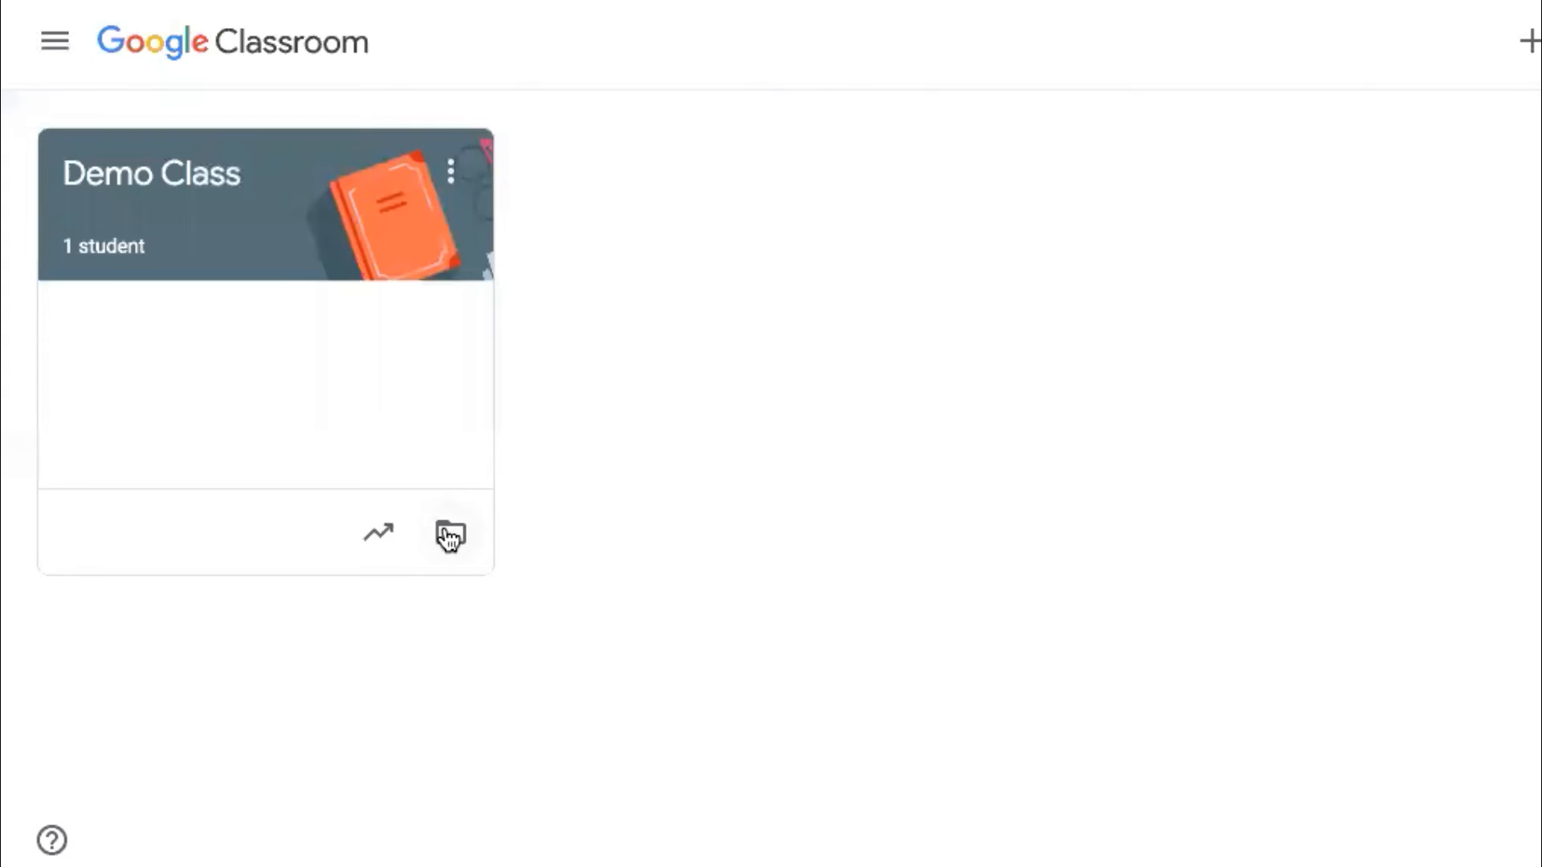
left_click(448, 533)
left_click(456, 545)
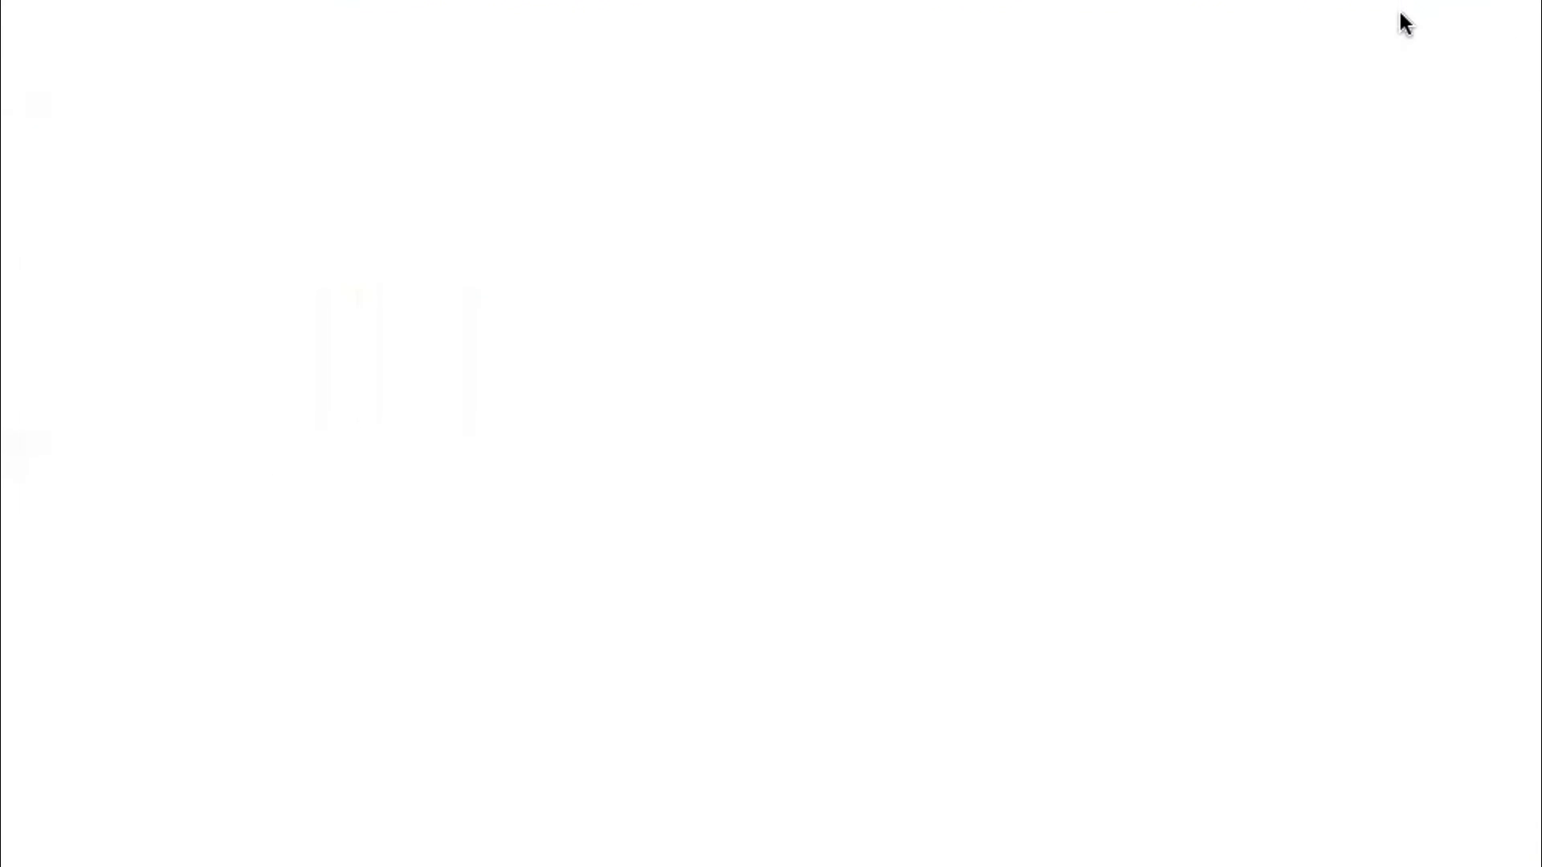